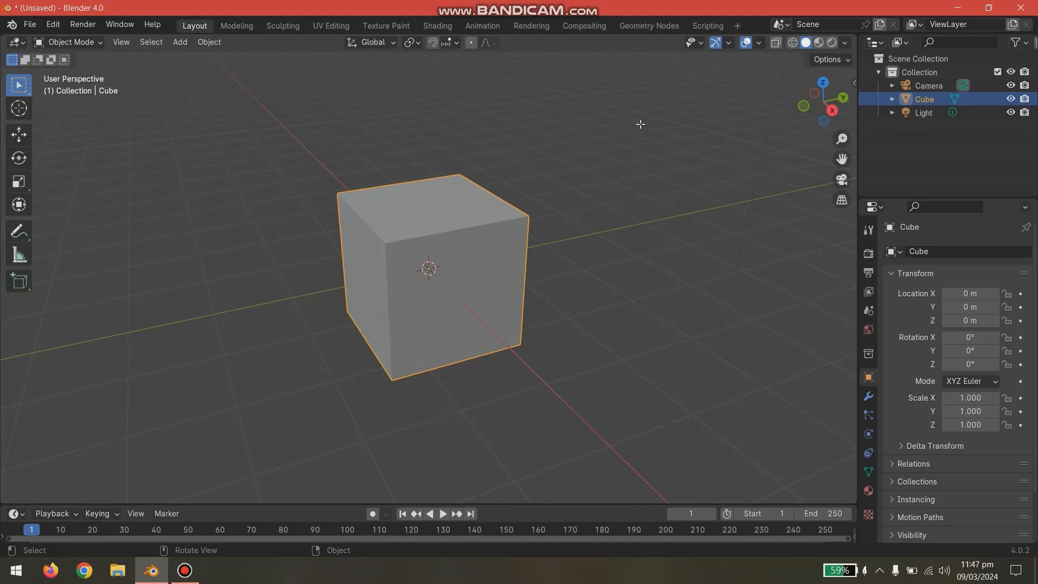
- Enter Edit Mode on the default cube and clear its mesh selection
{"action": "key", "text": "Tab"}
{"action": "scroll", "coordinate": [643, 227], "scroll_direction": "up", "scroll_amount": 3}
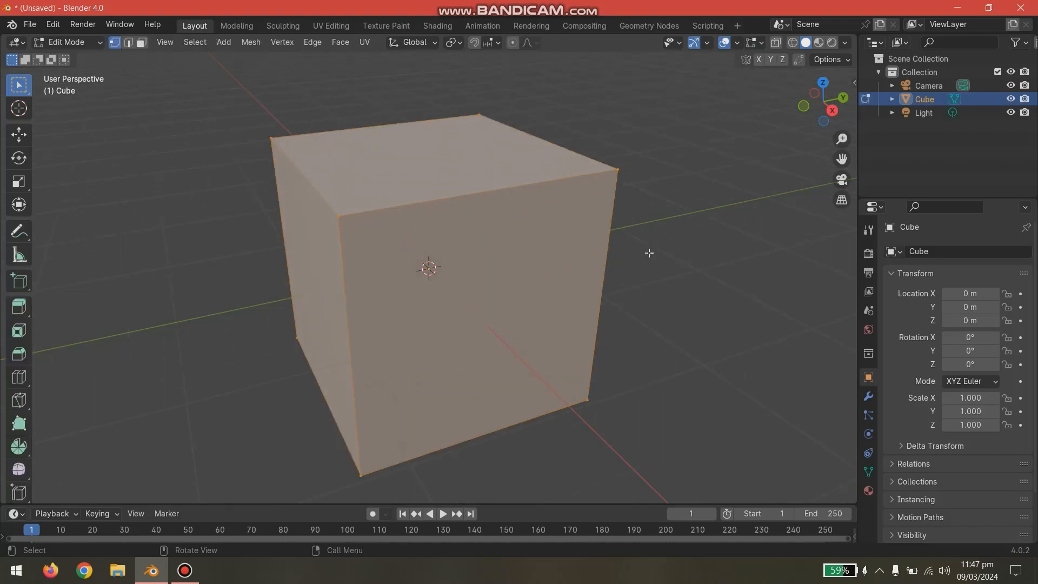
{"action": "left_click", "coordinate": [673, 227]}
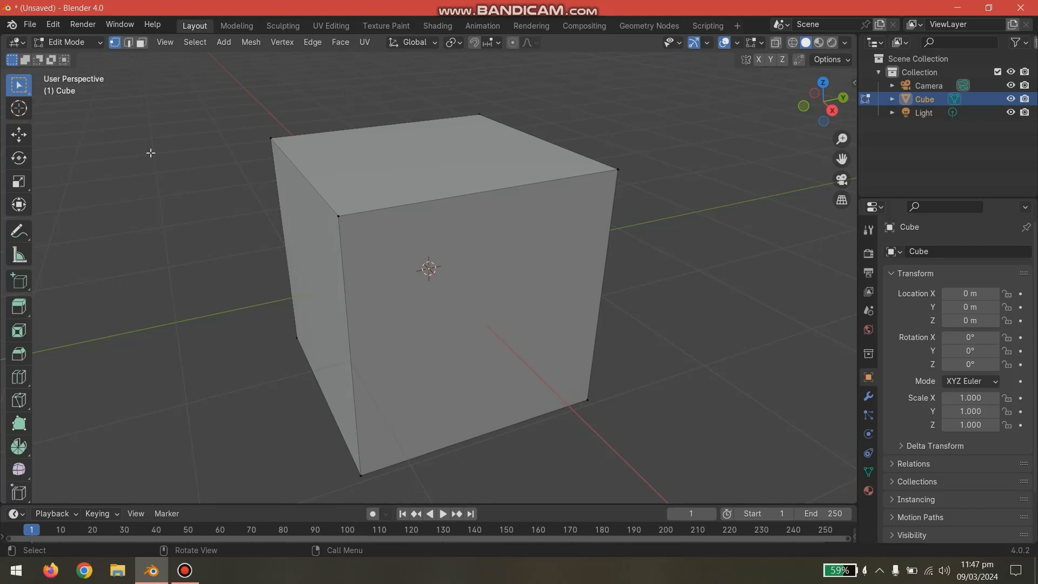
{"action": "key", "text": "Tab"}
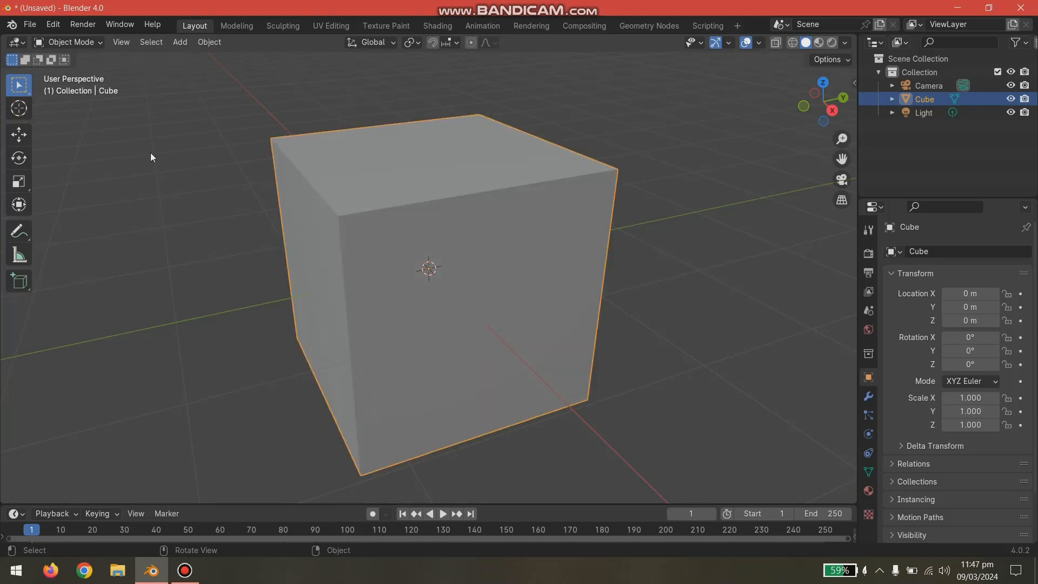
{"action": "key", "text": "Tab"}
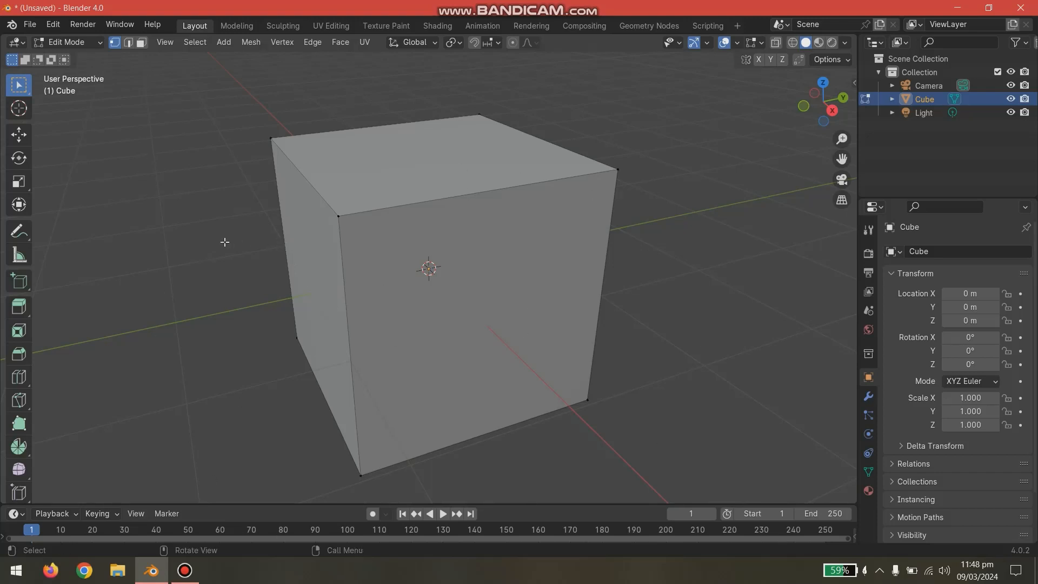
- Select the four corner vertices of the cube's front face, inspect the selected face from another angle, and deselect everything
{"action": "left_click_drag", "start_coordinate": [326, 206], "coordinate": [357, 242]}
{"action": "left_click", "coordinate": [617, 170]}
{"action": "left_click", "coordinate": [587, 401]}
{"action": "left_click", "coordinate": [361, 474]}
{"action": "left_click", "coordinate": [339, 217], "text": "shift"}
{"action": "left_click", "coordinate": [617, 171], "text": "shift"}
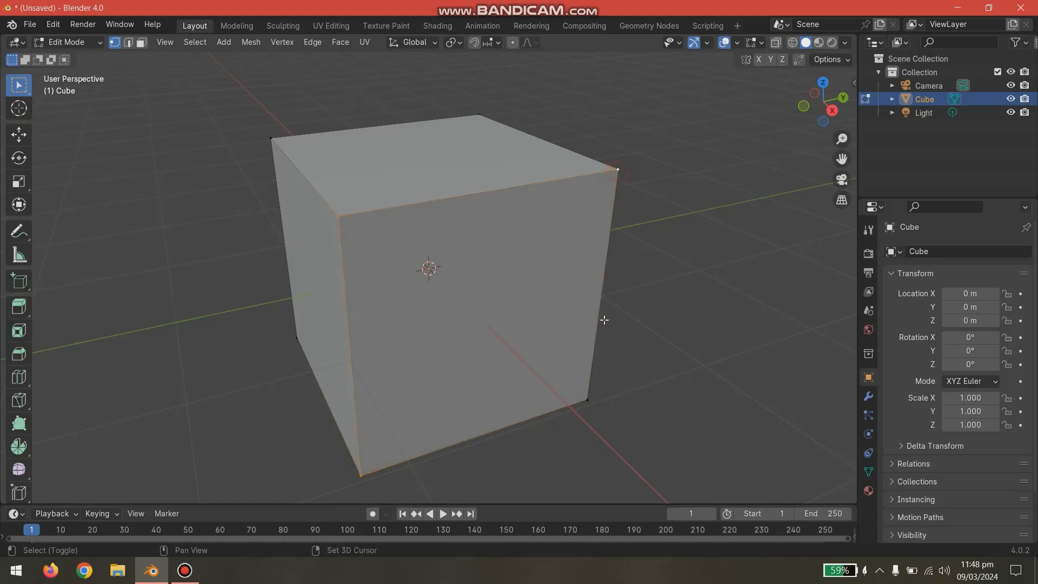
{"action": "left_click", "coordinate": [587, 400], "text": "shift"}
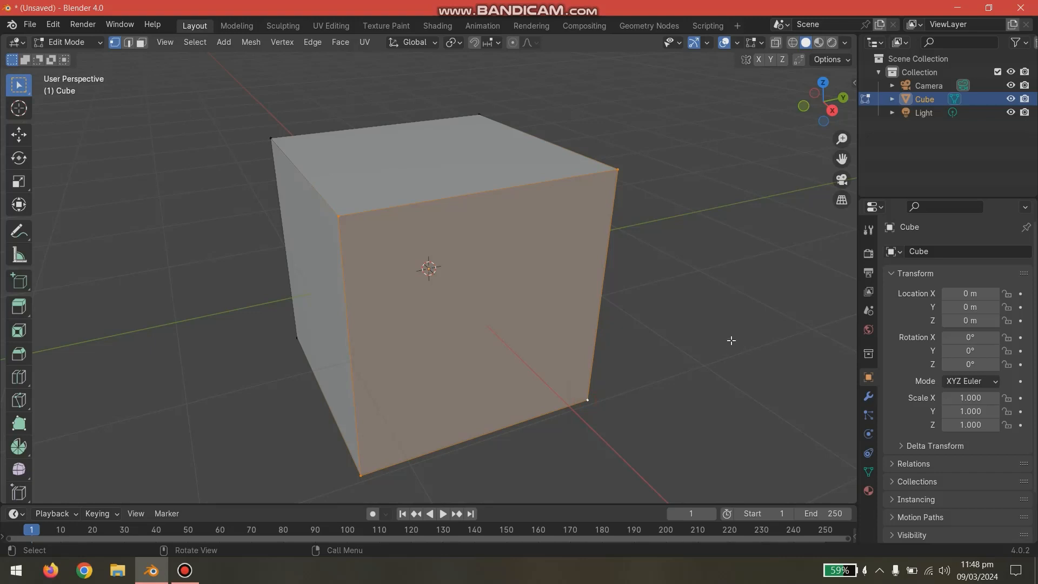
{"action": "middle_click_drag", "start_coordinate": [731, 340], "coordinate": [543, 339]}
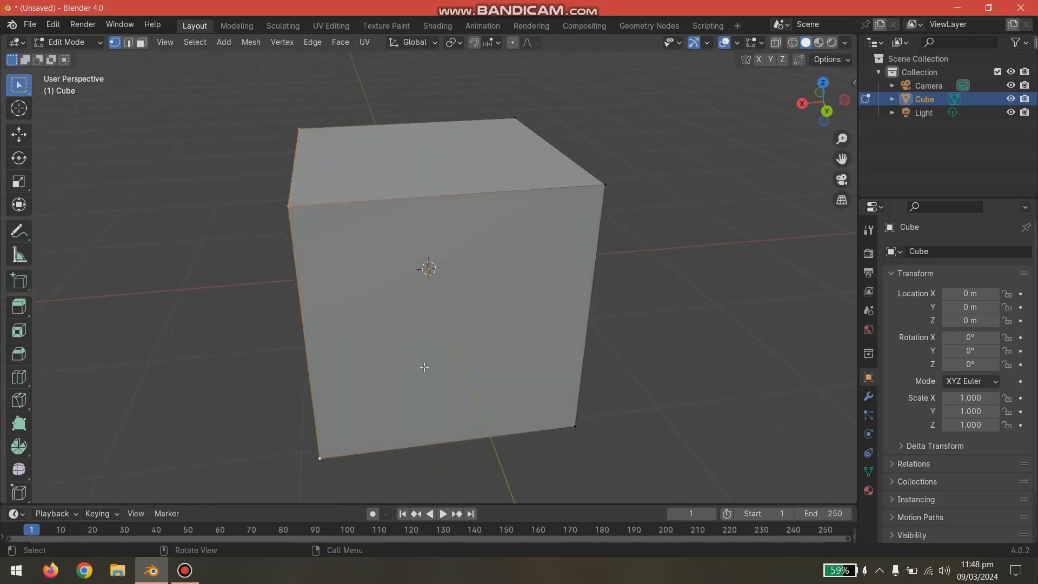
{"action": "middle_click_drag", "start_coordinate": [424, 366], "coordinate": [590, 356]}
{"action": "left_click", "coordinate": [667, 352]}
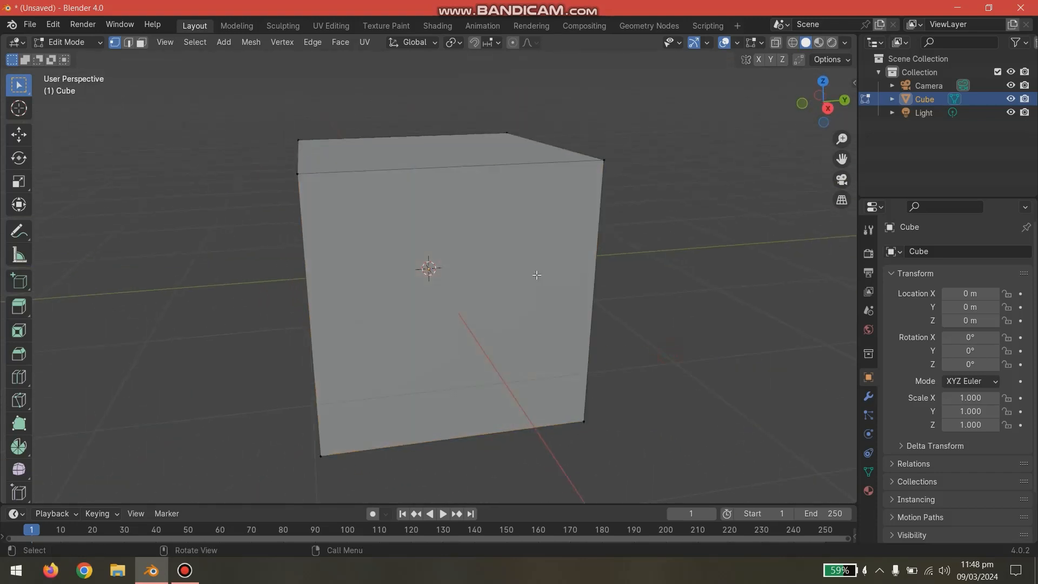
- Switch to edge selection and select the upper edge of the cube's front face
{"action": "left_click", "coordinate": [128, 44]}
{"action": "left_click", "coordinate": [442, 166]}
{"action": "middle_click_drag", "start_coordinate": [451, 225], "coordinate": [470, 239]}
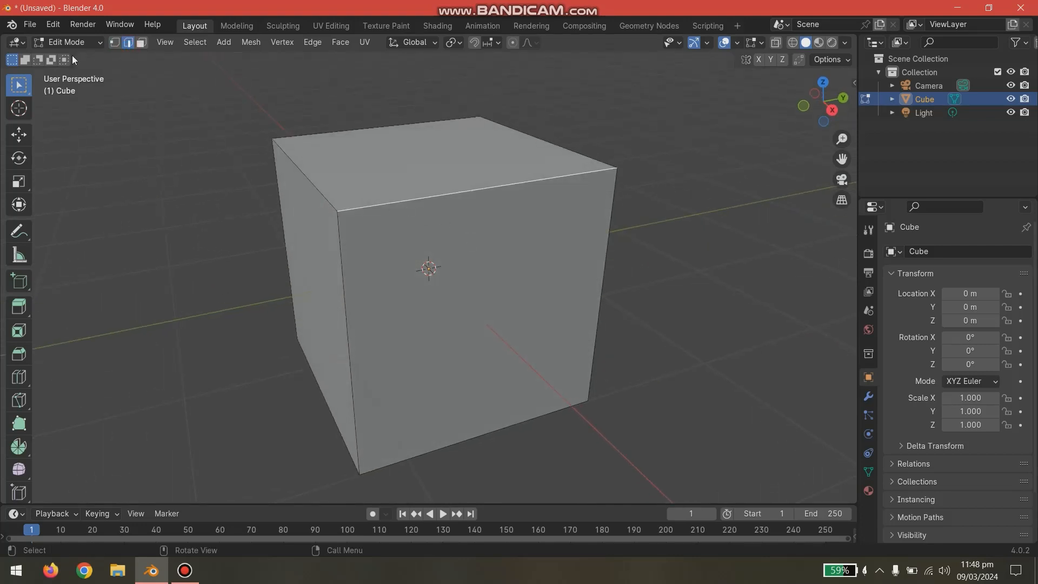
- Switch back to vertex selection, select the front face's four corner vertices one by one, and clear the selection
{"action": "left_click", "coordinate": [115, 42]}
{"action": "left_click", "coordinate": [341, 211]}
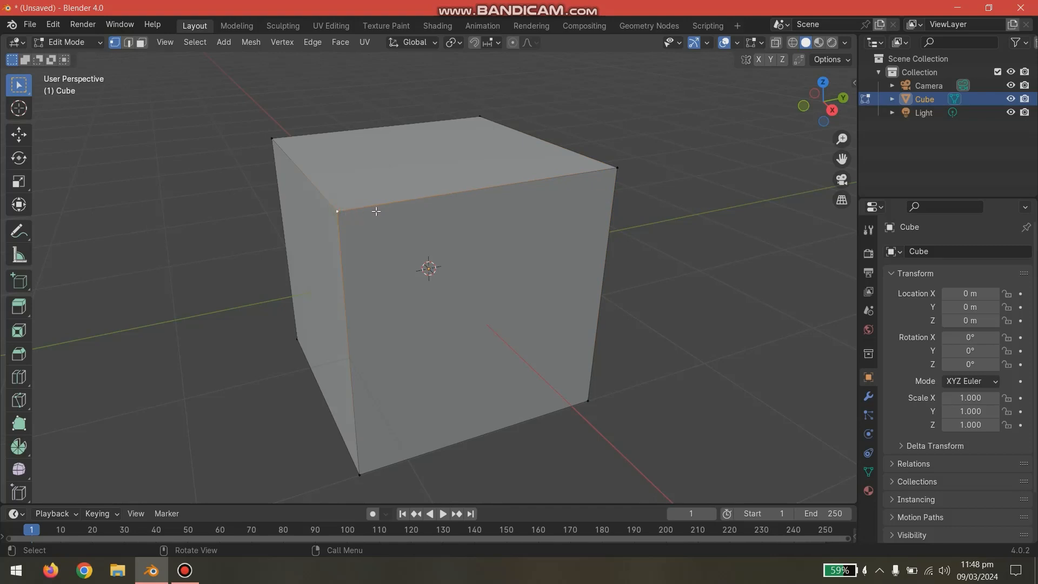
{"action": "left_click", "coordinate": [616, 172], "text": "shift"}
{"action": "left_click", "coordinate": [588, 401], "text": "shift"}
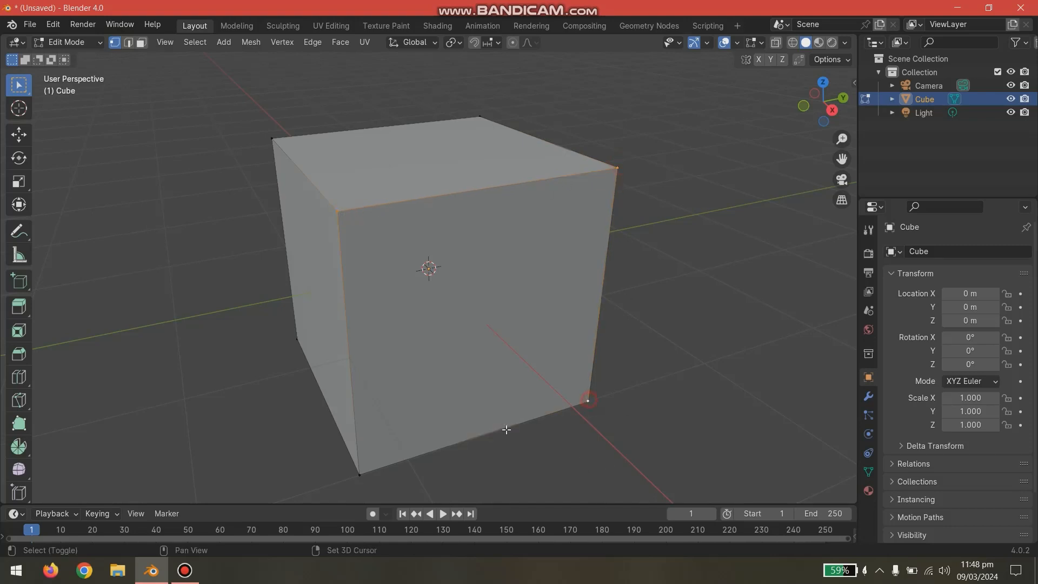
{"action": "left_click", "coordinate": [359, 475], "text": "shift"}
{"action": "left_click", "coordinate": [211, 409]}
- In vertex selection, select the two end vertices of the front face's upper edge
{"action": "left_click", "coordinate": [128, 42]}
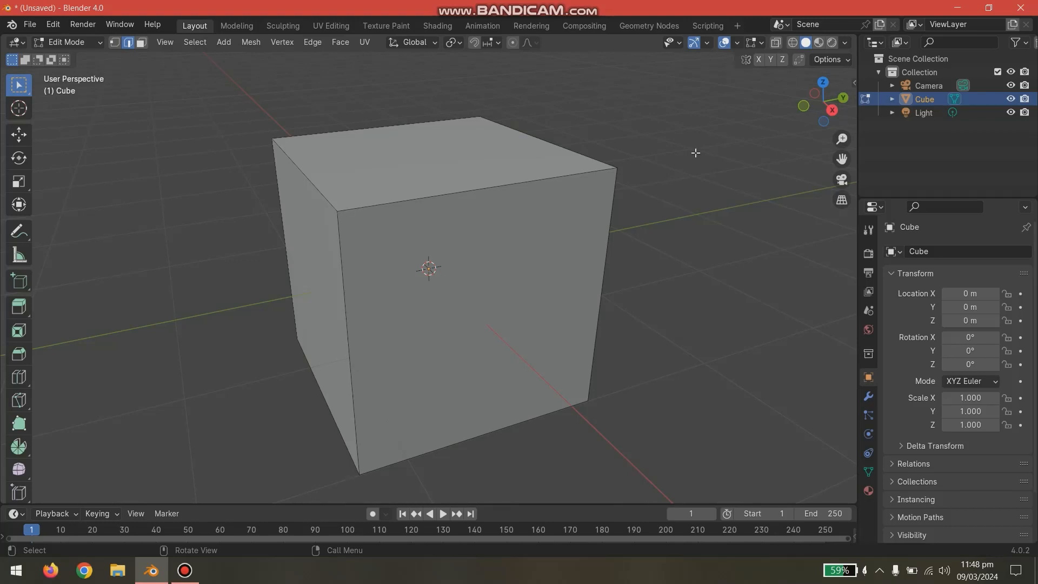
{"action": "left_click", "coordinate": [114, 43]}
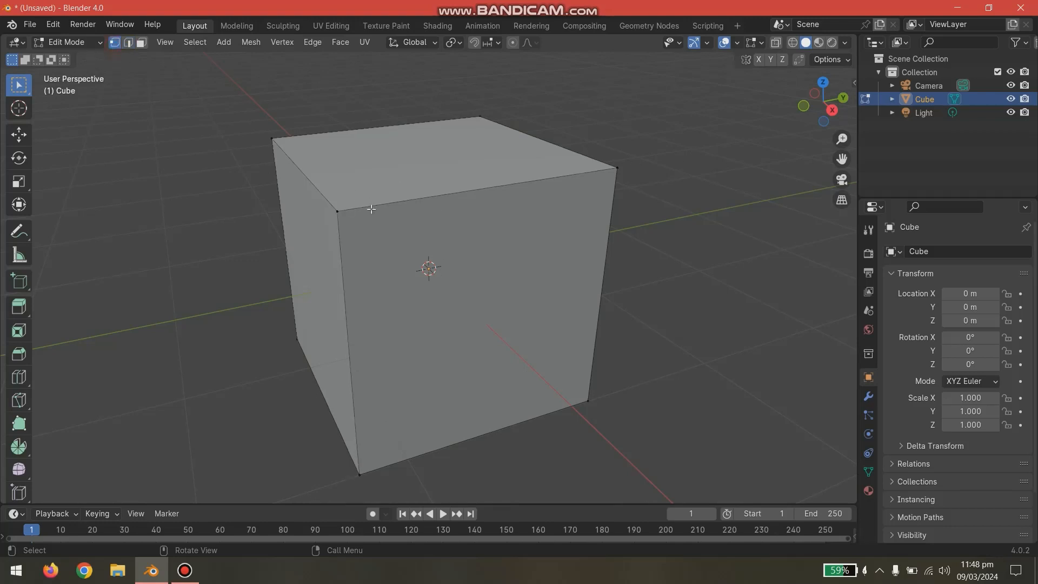
{"action": "left_click", "coordinate": [338, 211]}
{"action": "left_click", "coordinate": [615, 169], "text": "shift"}
- Switch to edge selection and select all four edges around the cube's front face
{"action": "left_click", "coordinate": [128, 43]}
{"action": "left_click", "coordinate": [493, 187]}
{"action": "left_click", "coordinate": [346, 303], "text": "shift"}
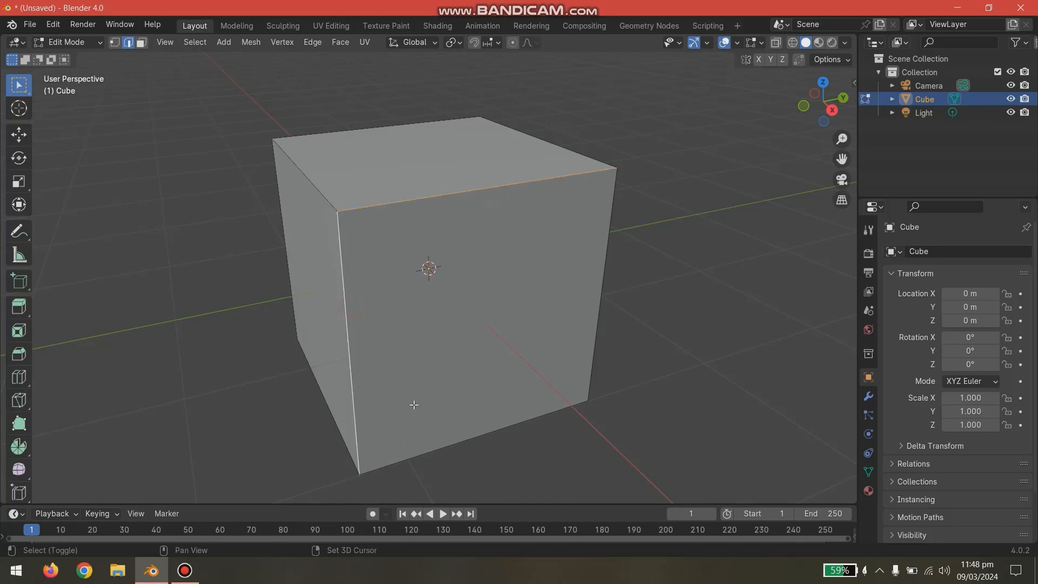
{"action": "left_click", "coordinate": [455, 442], "text": "shift"}
{"action": "left_click", "coordinate": [600, 301], "text": "shift"}
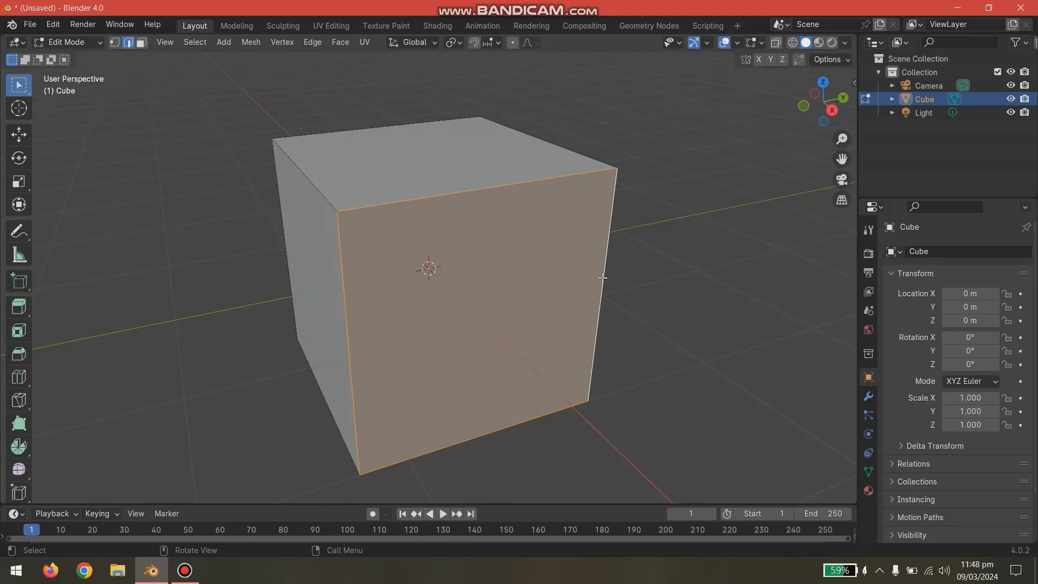
{"action": "middle_click_drag", "start_coordinate": [637, 294], "coordinate": [456, 190]}
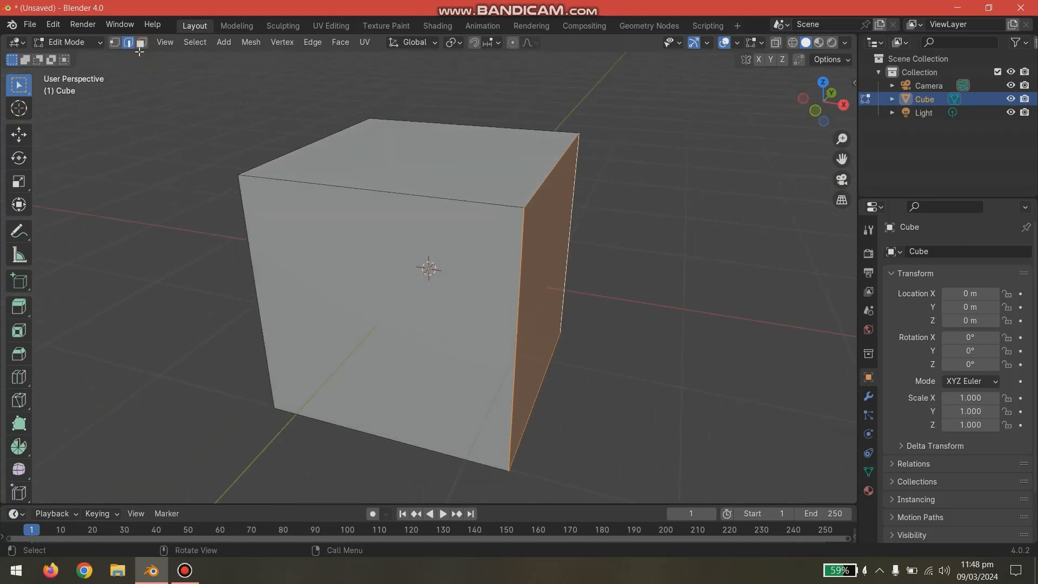
- Switch to face selection, clear the selection, and select the cube's two visible side faces and its top face one at a time
{"action": "left_click", "coordinate": [141, 42]}
{"action": "left_click", "coordinate": [663, 243]}
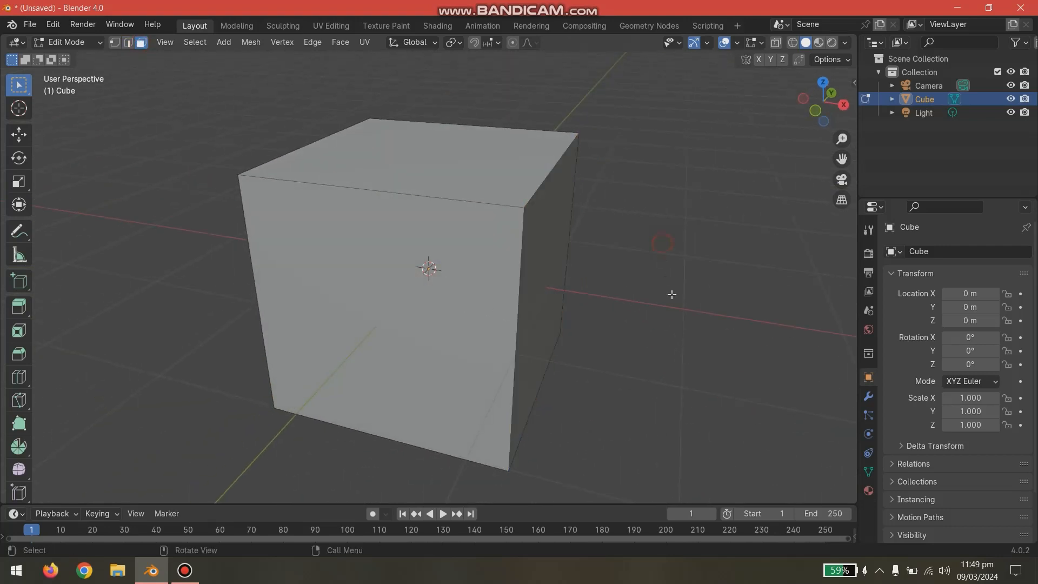
{"action": "middle_click_drag", "start_coordinate": [672, 294], "coordinate": [380, 303]}
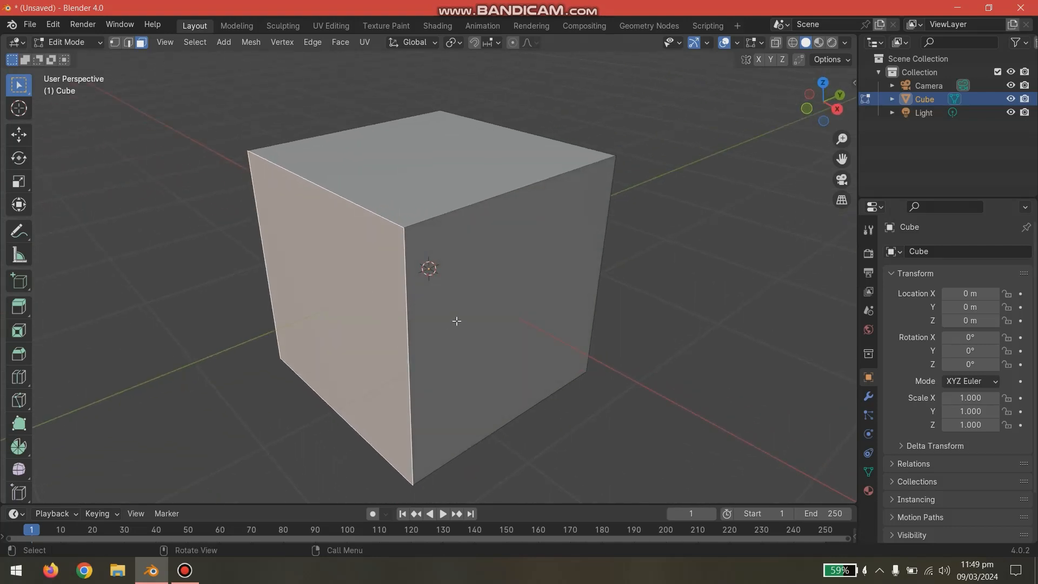
{"action": "left_click", "coordinate": [454, 337]}
{"action": "left_click", "coordinate": [347, 318]}
{"action": "left_click", "coordinate": [396, 215]}
{"action": "left_click", "coordinate": [343, 319]}
- Select individual cube faces from different viewing angles, including the top and the positive X side, and deselect everything
{"action": "middle_click_drag", "start_coordinate": [343, 319], "coordinate": [440, 308]}
{"action": "left_click", "coordinate": [441, 311]}
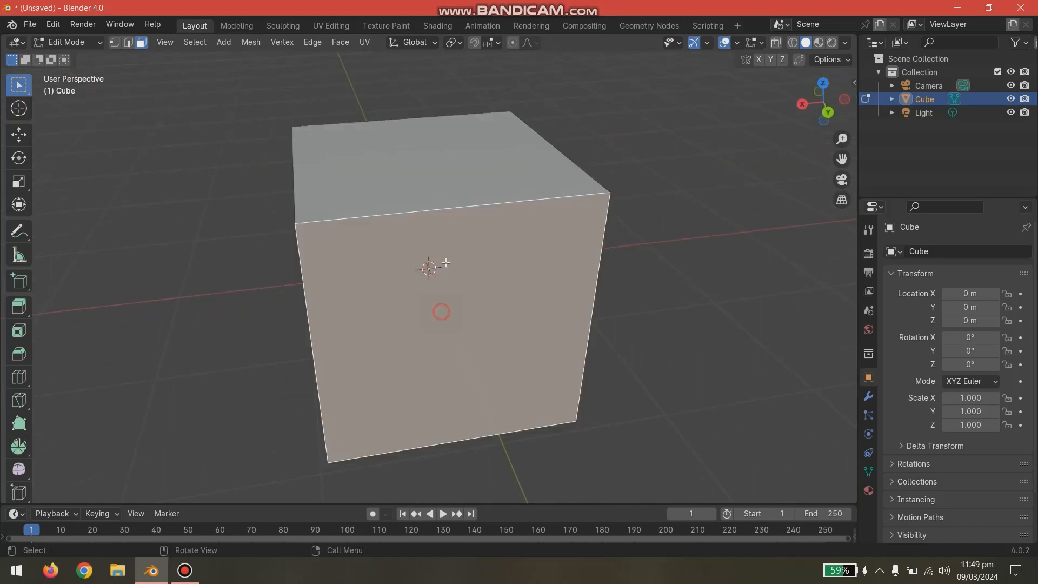
{"action": "left_click", "coordinate": [453, 188]}
{"action": "middle_click_drag", "start_coordinate": [388, 229], "coordinate": [600, 252]}
{"action": "left_click", "coordinate": [586, 248]}
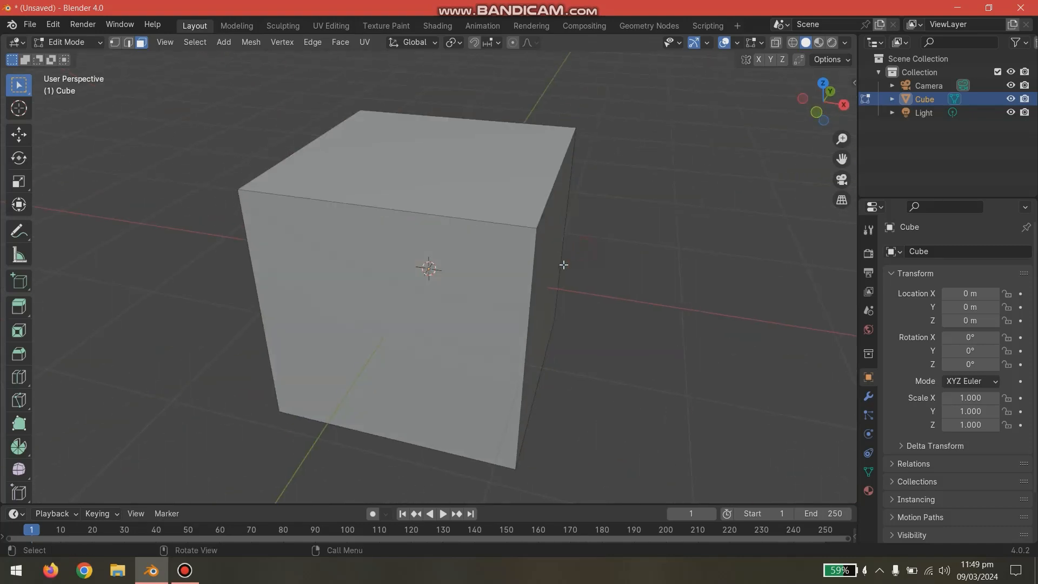
{"action": "left_click", "coordinate": [557, 292]}
{"action": "middle_click_drag", "start_coordinate": [580, 312], "coordinate": [547, 304]}
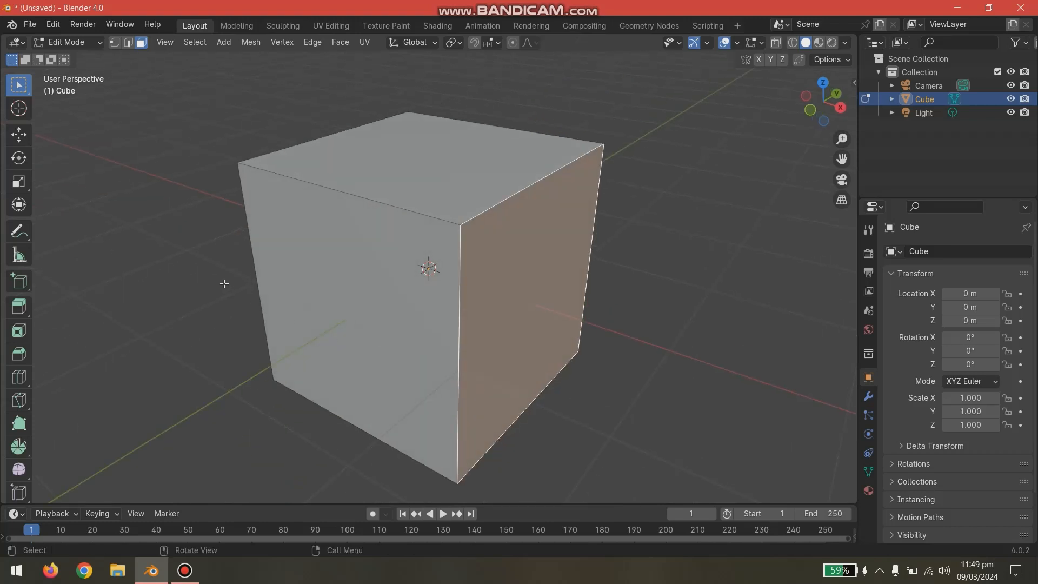
{"action": "left_click", "coordinate": [196, 290]}
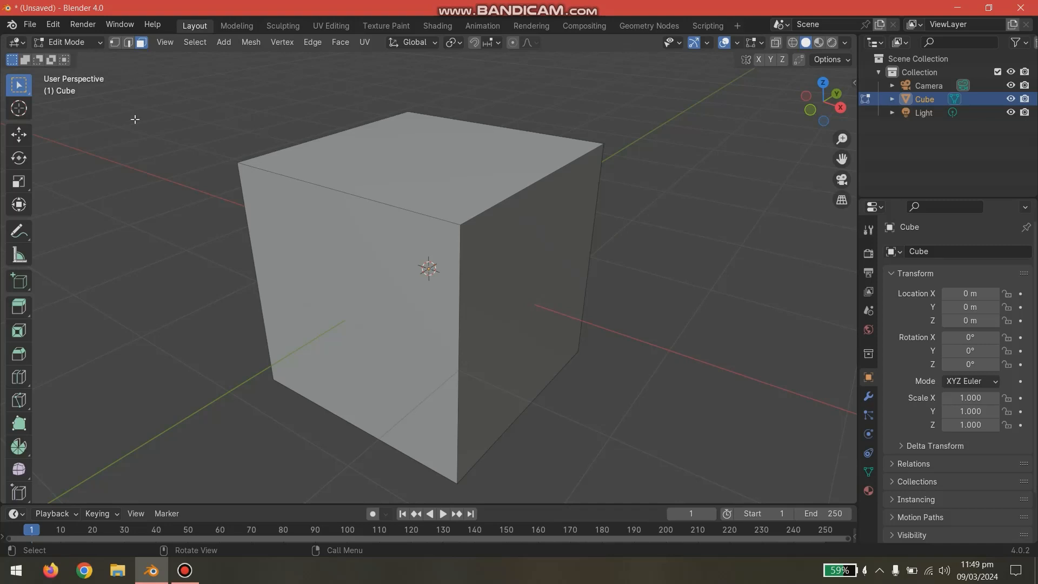
- In vertex selection, select the cube's nearest top corner vertex and extrude it outward along the X axis with Extrude Vertices
{"action": "left_click", "coordinate": [115, 43]}
{"action": "middle_click_drag", "start_coordinate": [326, 251], "coordinate": [426, 250]}
{"action": "left_click", "coordinate": [387, 236]}
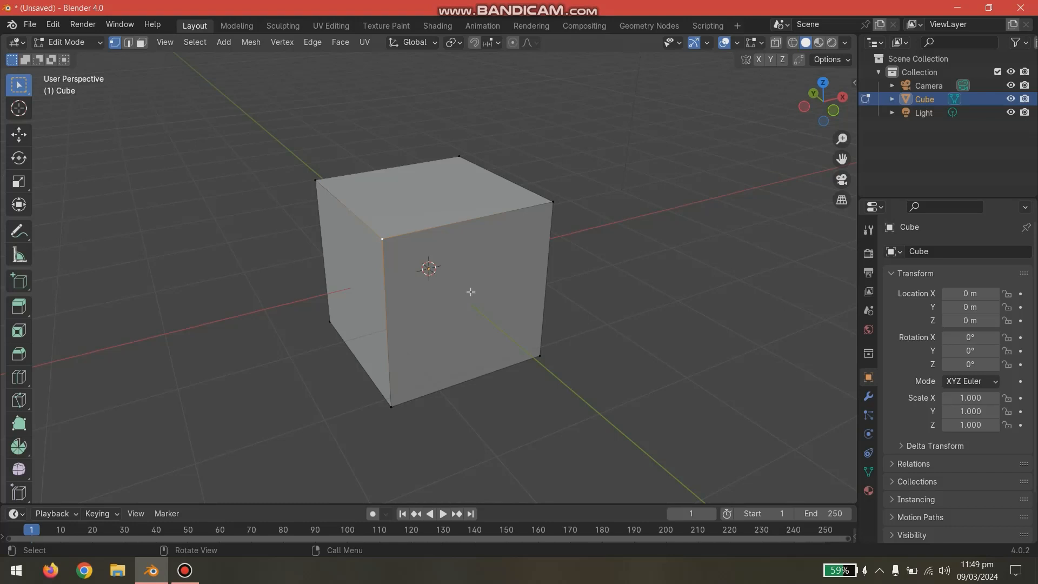
{"action": "right_click", "coordinate": [384, 242]}
{"action": "left_click", "coordinate": [195, 42]}
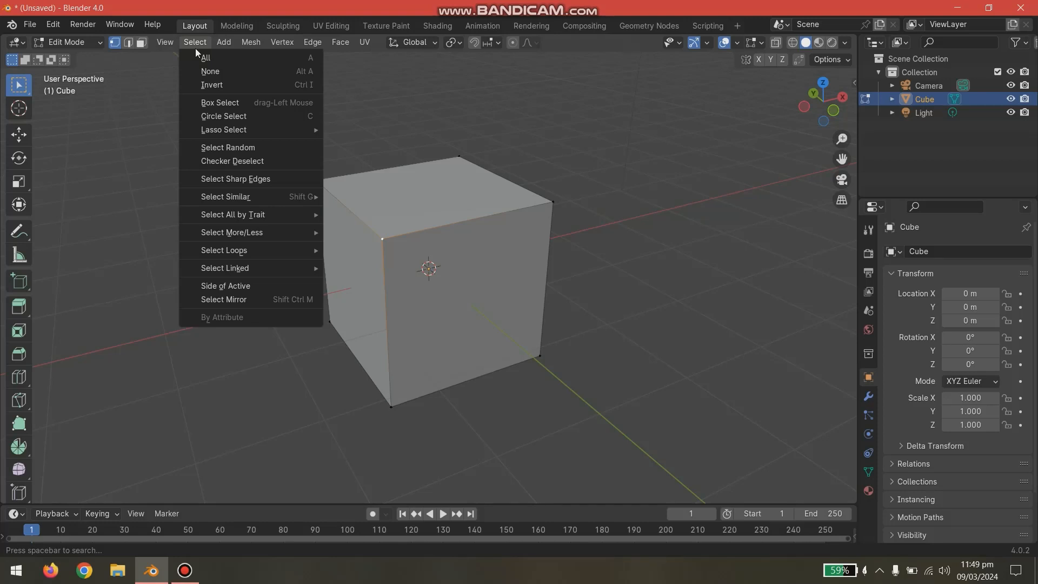
{"action": "mouse_move", "coordinate": [163, 42]}
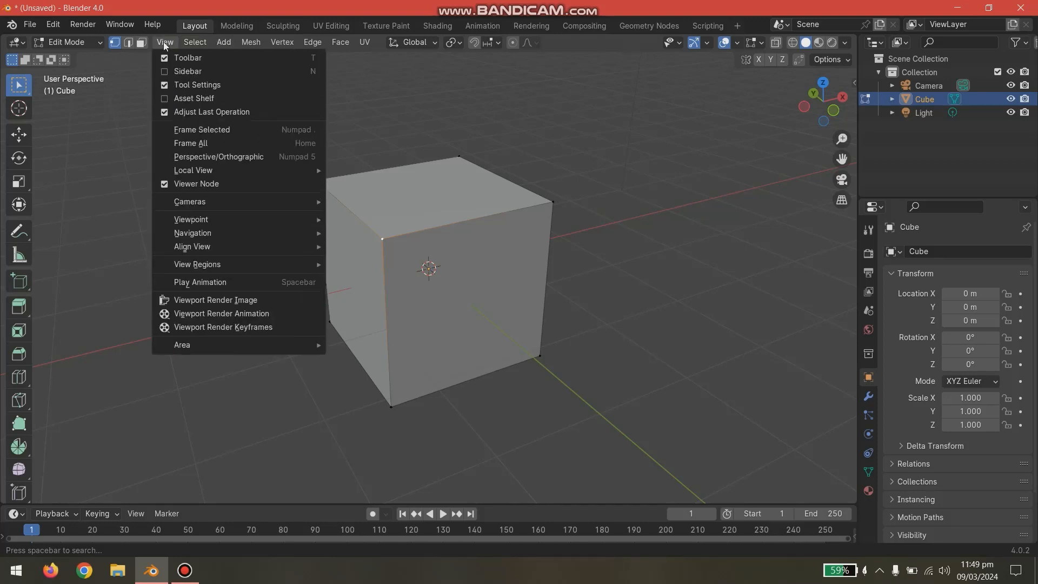
{"action": "left_click", "coordinate": [292, 47]}
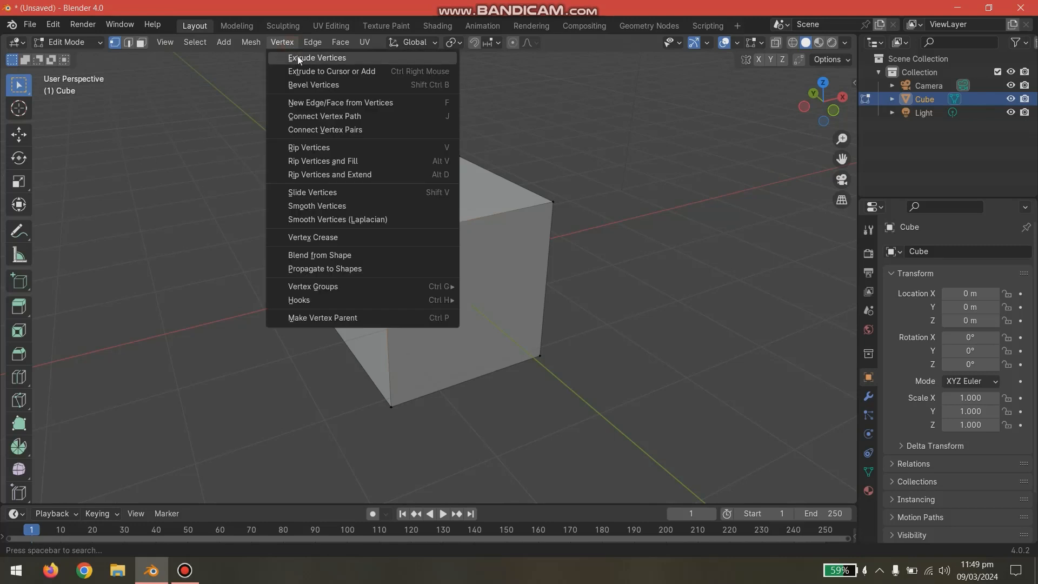
{"action": "left_click", "coordinate": [298, 57]}
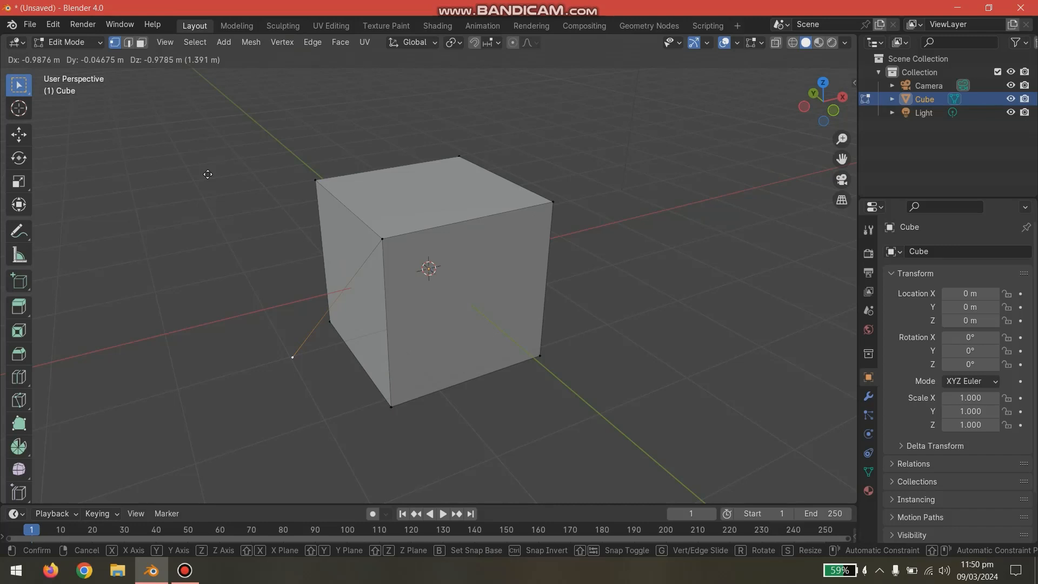
{"action": "key", "text": "x"}
{"action": "left_click", "coordinate": [185, 285]}
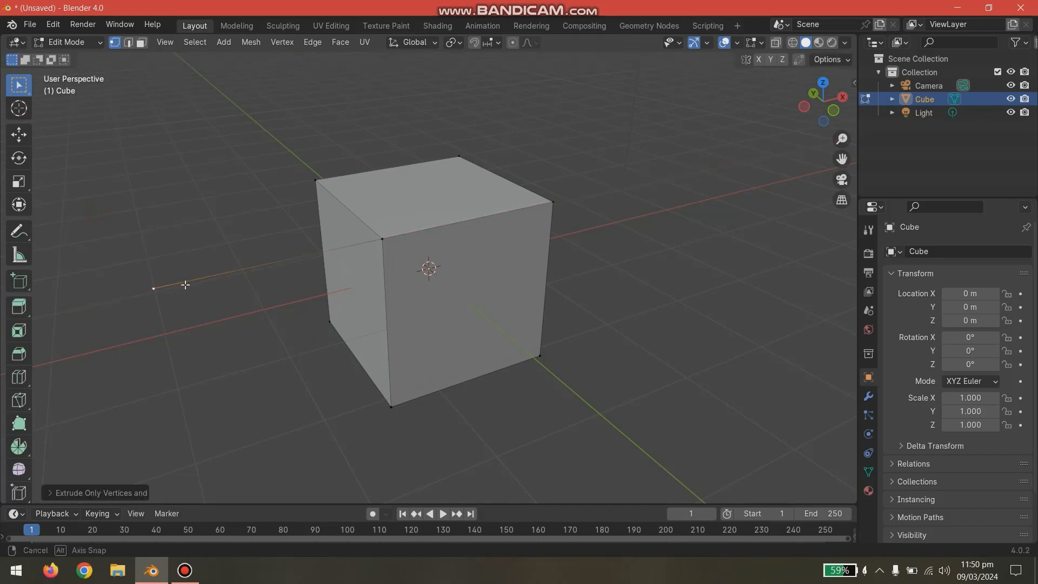
- Extrude the end vertex of the new edge about 1.91 m along the global Y axis
{"action": "middle_click_drag", "start_coordinate": [186, 285], "coordinate": [575, 282]}
{"action": "scroll", "coordinate": [717, 324], "scroll_direction": "up", "scroll_amount": 3}
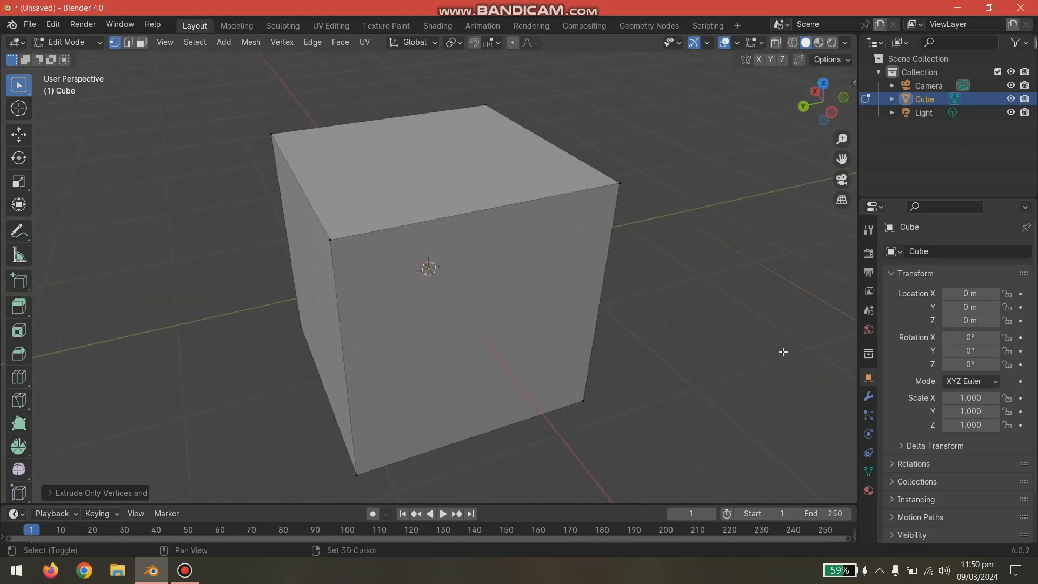
{"action": "middle_click_drag", "start_coordinate": [717, 325], "coordinate": [694, 179], "text": "shift"}
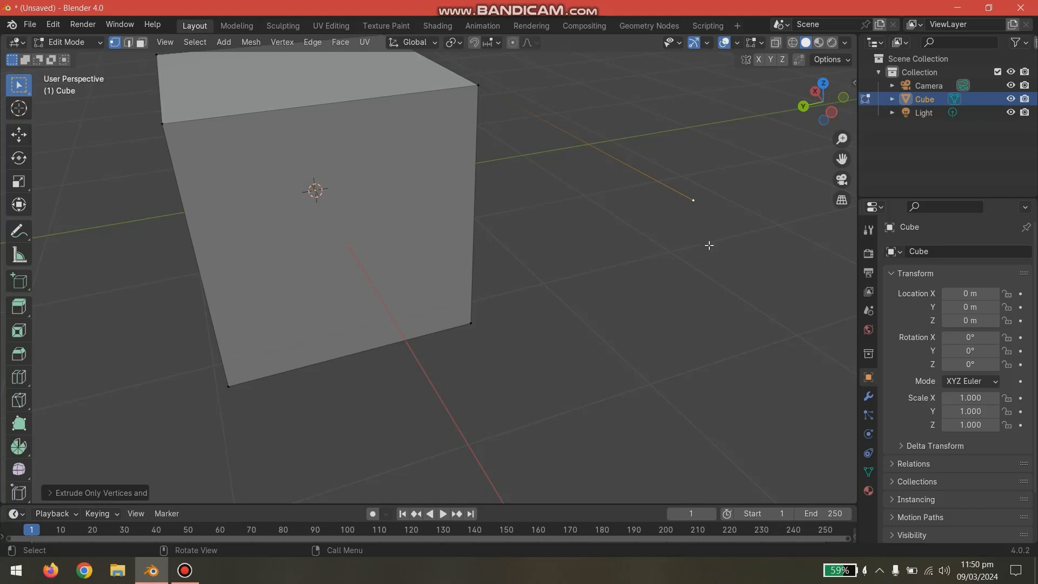
{"action": "left_click", "coordinate": [282, 42]}
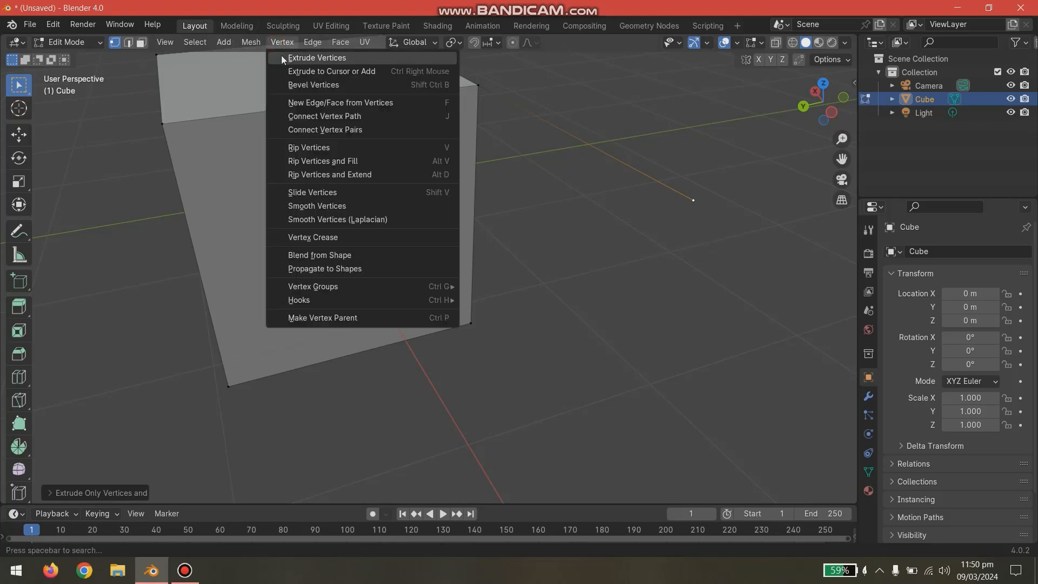
{"action": "left_click", "coordinate": [282, 56]}
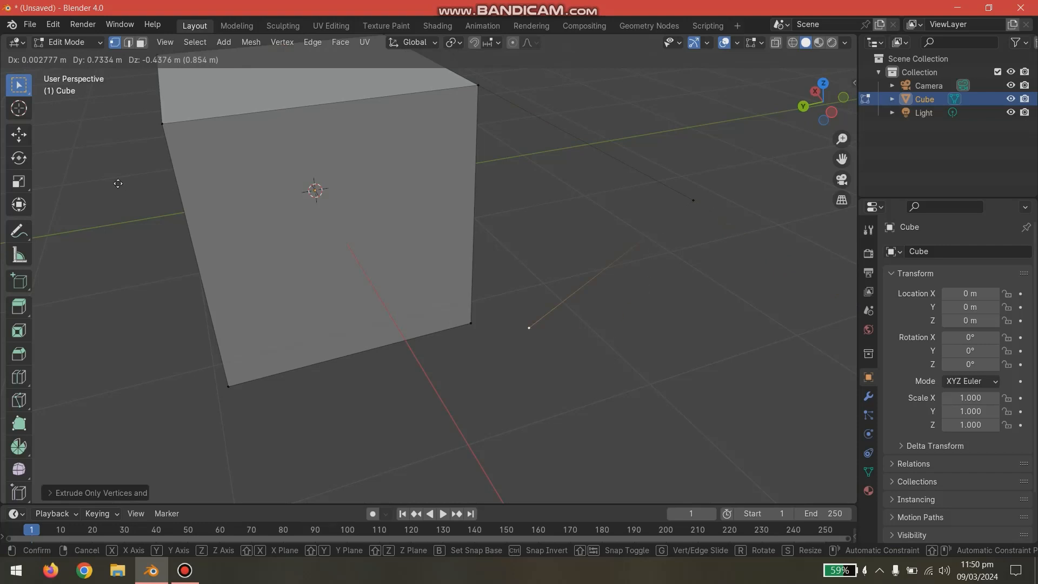
{"action": "key", "text": "y"}
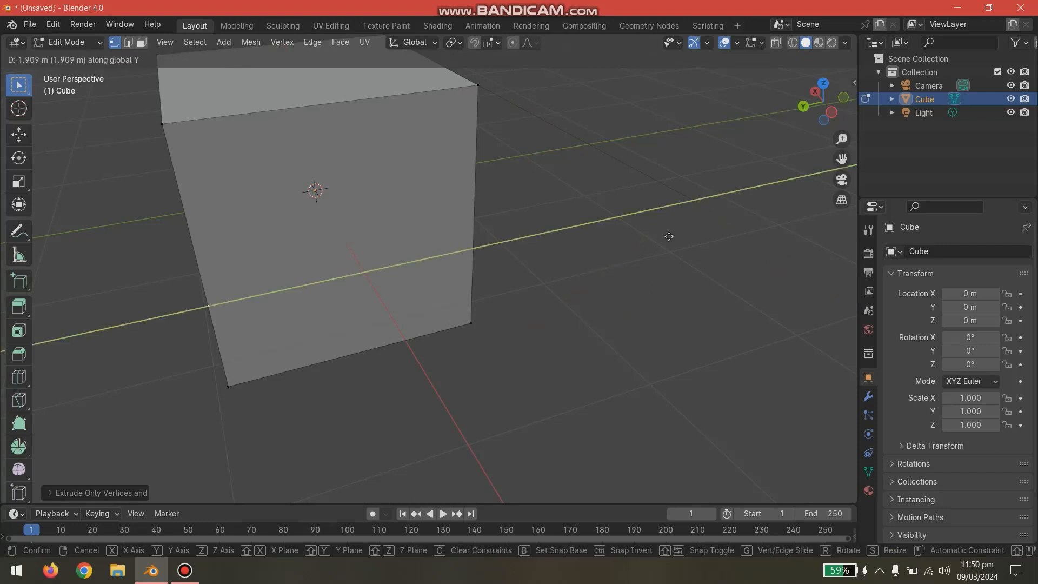
{"action": "left_click", "coordinate": [669, 237]}
{"action": "mouse_move", "coordinate": [346, 229]}
{"action": "middle_mouse_down"}
{"action": "mouse_move", "coordinate": [332, 257]}
{"action": "mouse_move", "coordinate": [334, 236]}
{"action": "mouse_move", "coordinate": [355, 222]}
{"action": "mouse_move", "coordinate": [345, 229]}
{"action": "middle_mouse_up"}
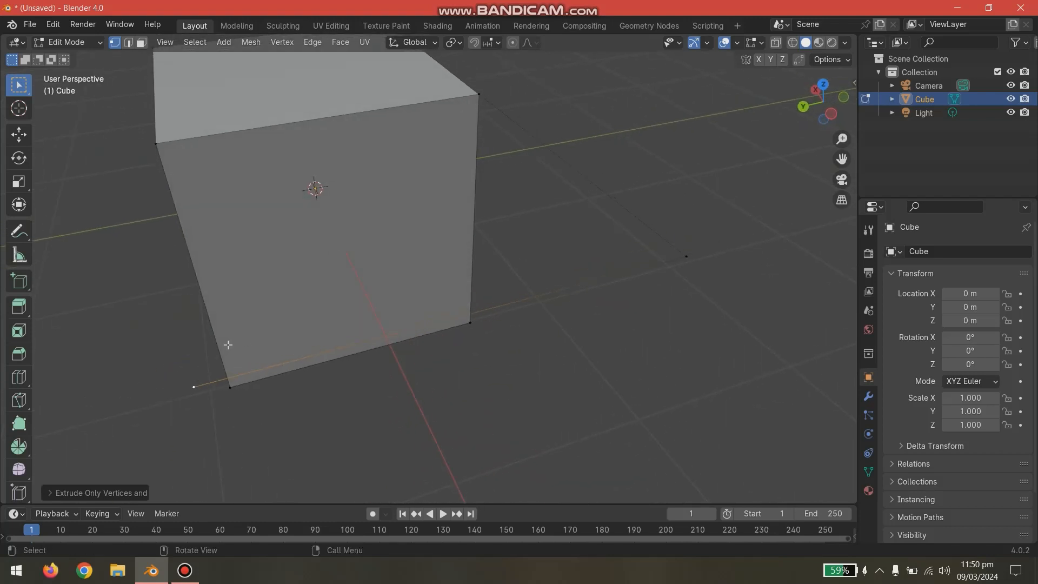
- Extrude the end vertex along the global X axis back to the cube's other top corner
{"action": "left_click", "coordinate": [282, 41]}
{"action": "left_click", "coordinate": [289, 57]}
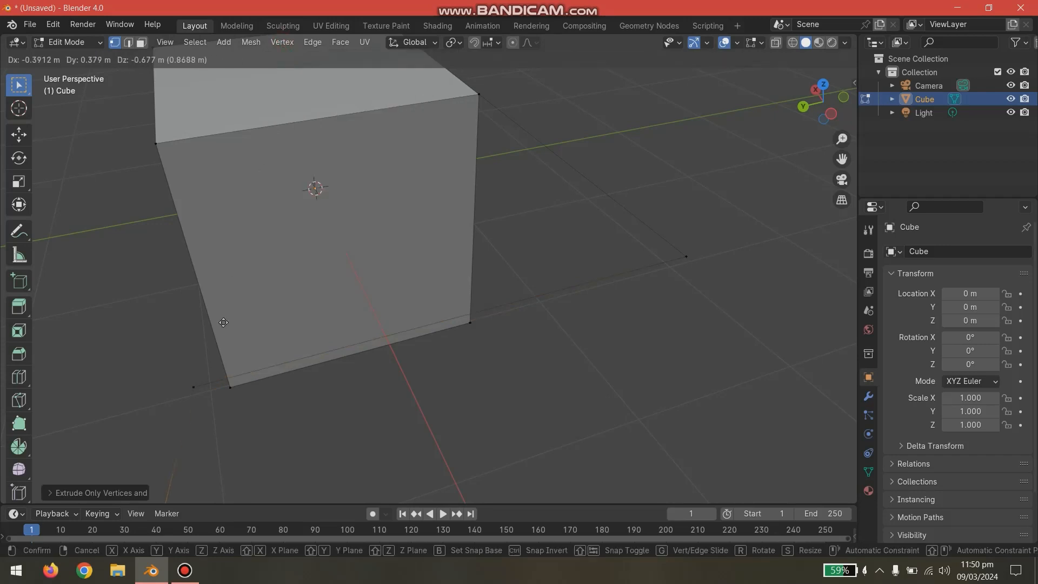
{"action": "key", "text": "x"}
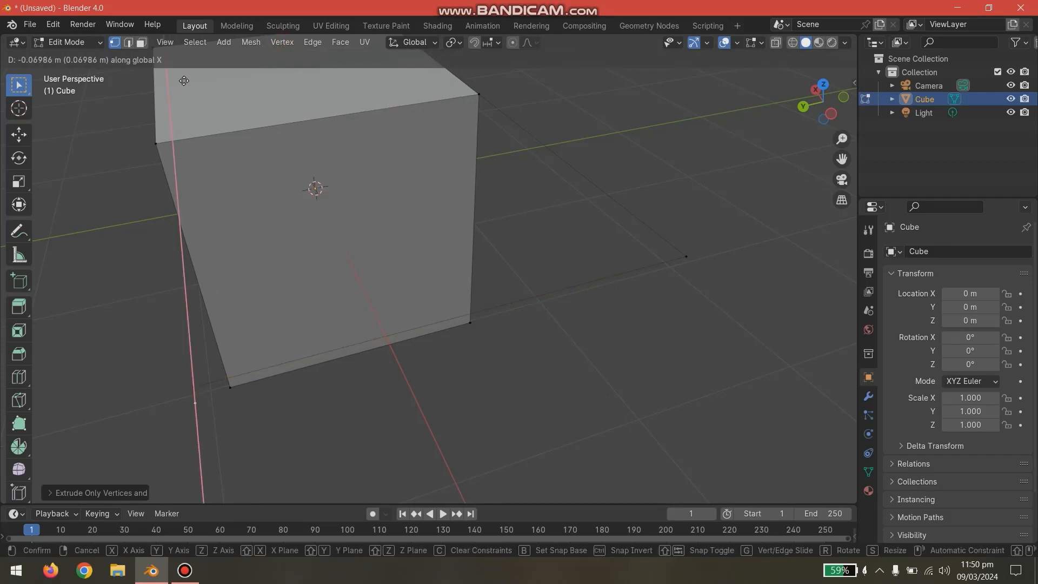
{"action": "left_click", "coordinate": [186, 277]}
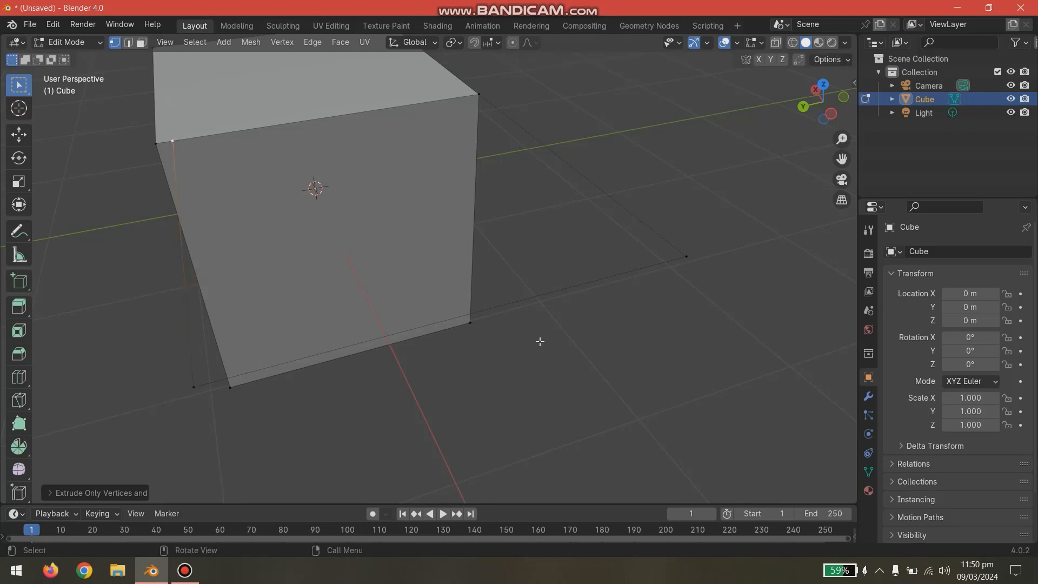
{"action": "middle_click_drag", "start_coordinate": [349, 251], "coordinate": [454, 263]}
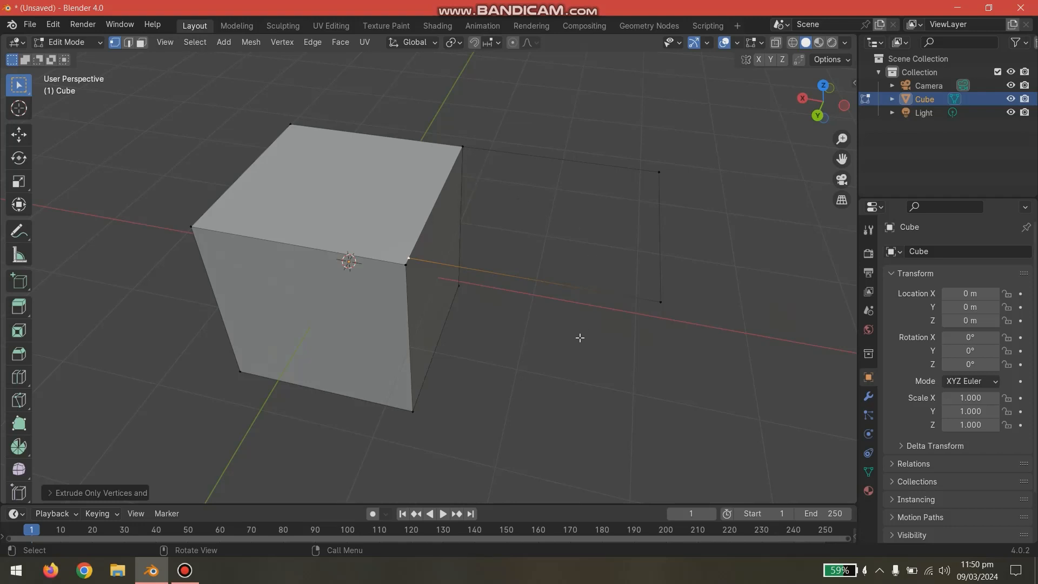
{"action": "key", "text": "a"}
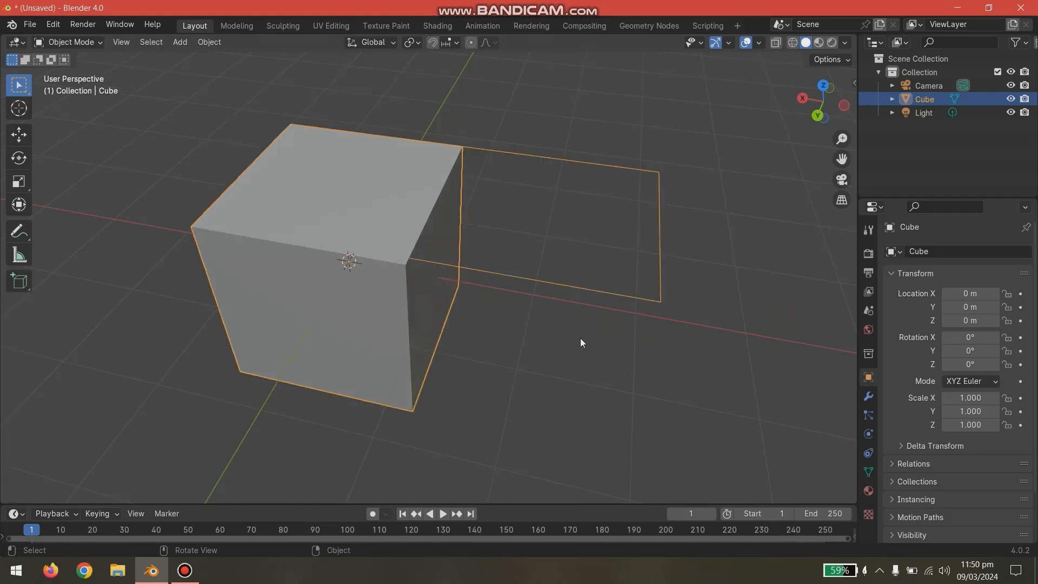
{"action": "key", "text": "alt+a"}
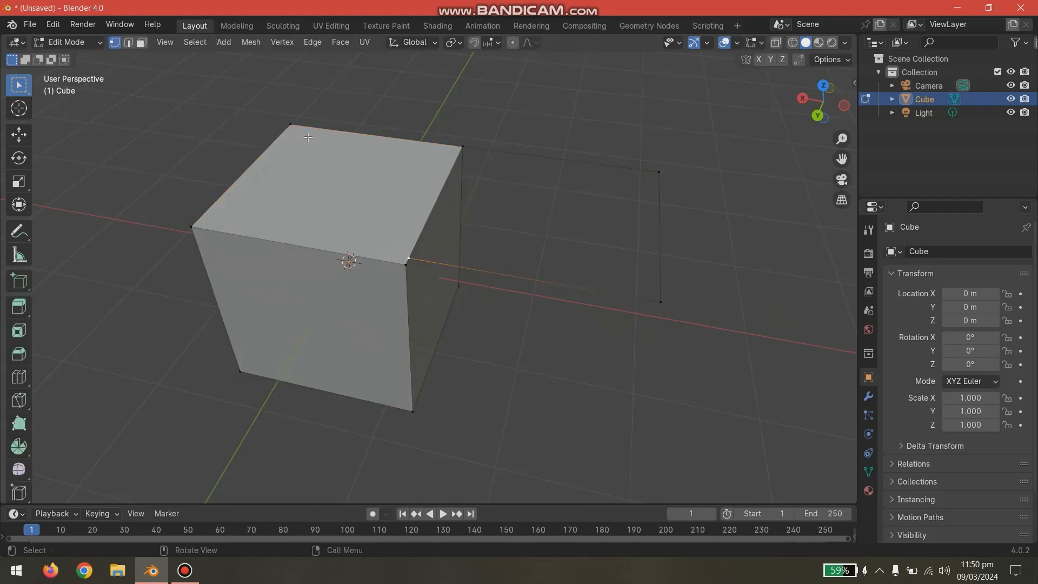
- Select the four vertices outlining the open loop beside the cube's top and fill them with a face
{"action": "left_click", "coordinate": [664, 297], "text": "shift"}
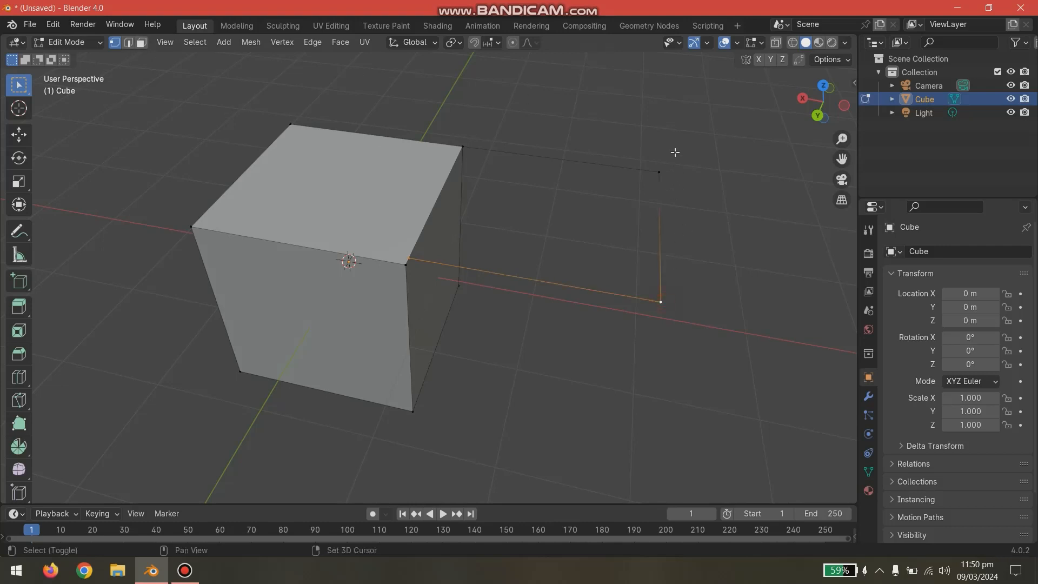
{"action": "left_click", "coordinate": [659, 173], "text": "shift"}
{"action": "left_click", "coordinate": [463, 146], "text": "shift"}
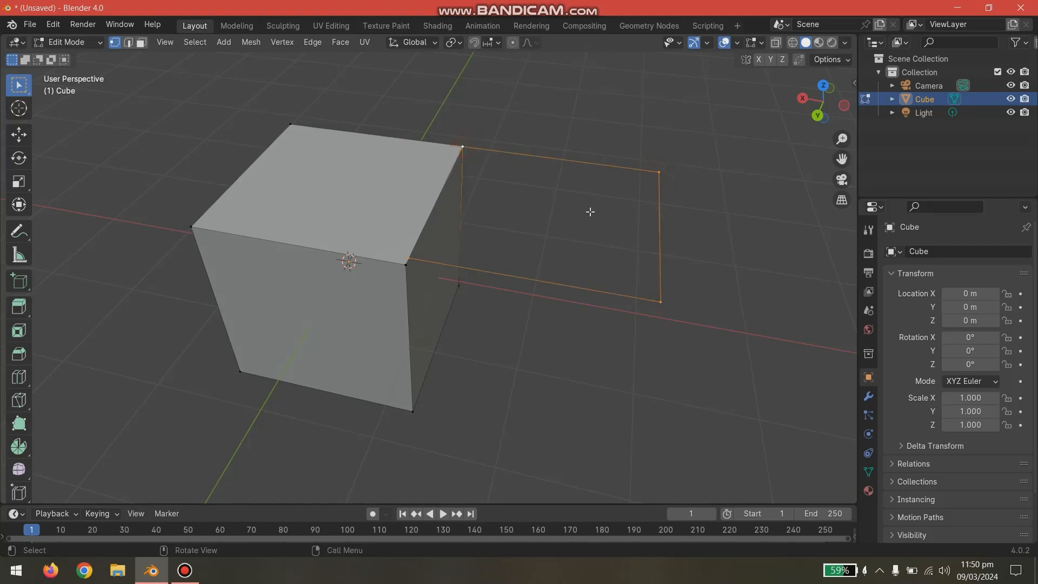
{"action": "key", "text": "f"}
{"action": "mouse_move", "coordinate": [572, 364]}
{"action": "middle_mouse_down"}
{"action": "mouse_move", "coordinate": [512, 345]}
{"action": "mouse_move", "coordinate": [628, 353]}
{"action": "mouse_move", "coordinate": [565, 354]}
{"action": "middle_mouse_up"}
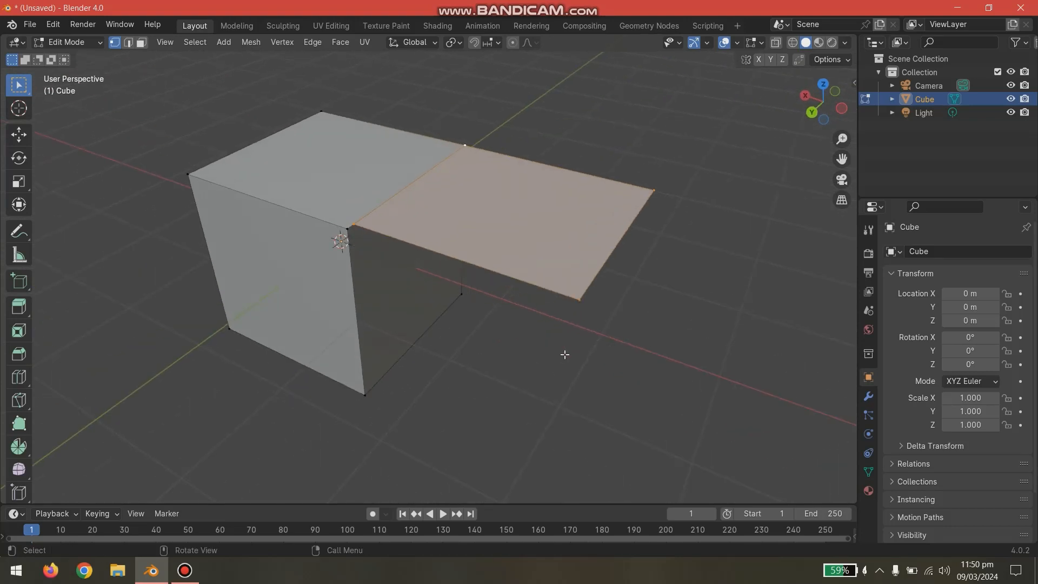
- Clear the selection and examine in Object Mode, from several angles, how the new face's corner meets the cube
{"action": "key", "text": "alt+a"}
{"action": "key", "text": "Tab"}
{"action": "middle_click_drag", "start_coordinate": [540, 375], "coordinate": [325, 190]}
{"action": "scroll", "coordinate": [366, 224], "scroll_direction": "up", "scroll_amount": 5}
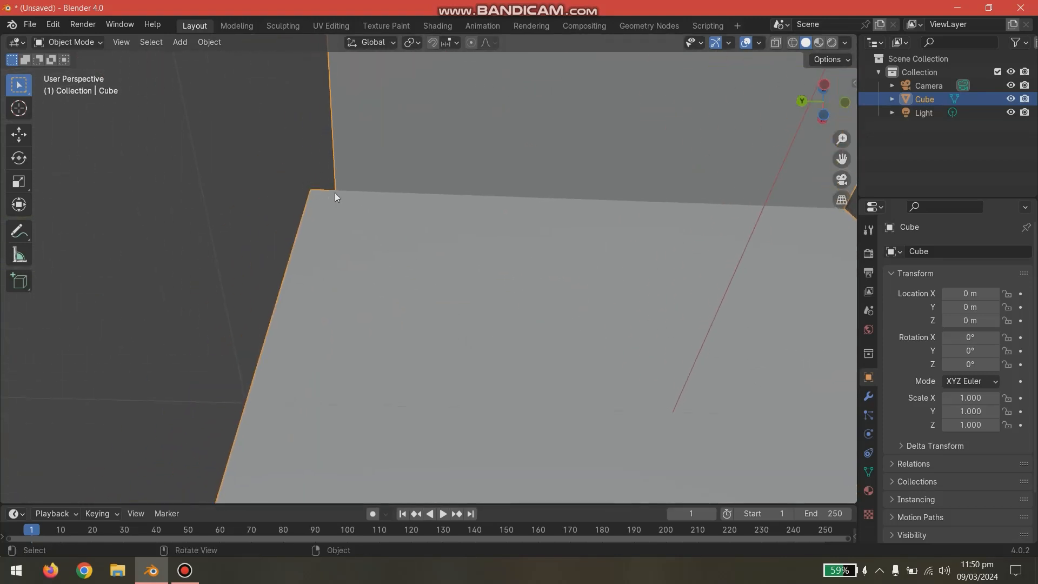
{"action": "scroll", "coordinate": [605, 238], "scroll_direction": "down", "scroll_amount": 6}
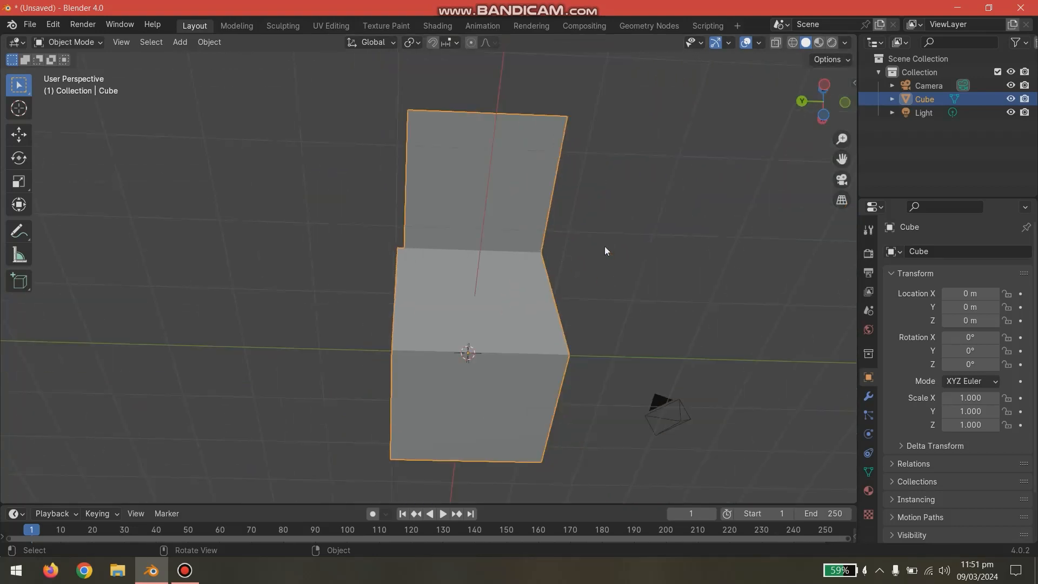
{"action": "middle_click_drag", "start_coordinate": [604, 245], "coordinate": [660, 398]}
{"action": "middle_click_drag", "start_coordinate": [644, 324], "coordinate": [683, 271]}
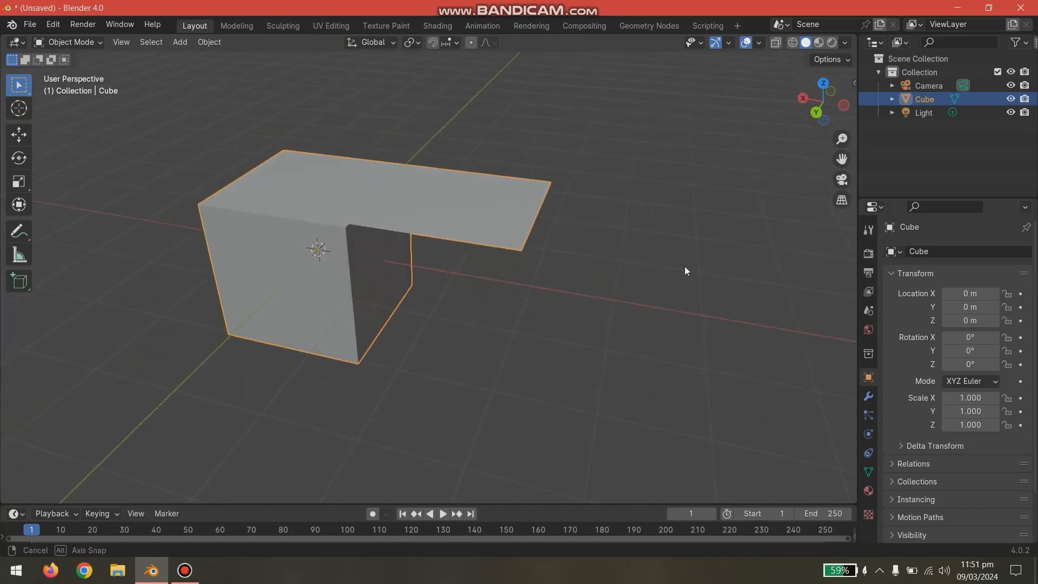
{"action": "left_click", "coordinate": [678, 270]}
- Return to Edit Mode and undo the filled face and all extruded edges, back to the plain cube with its corner vertex selected
{"action": "key", "text": "a"}
{"action": "key", "text": "Tab"}
{"action": "key", "text": "ctrl+z"}
{"action": "key", "text": "ctrl+z"}
{"action": "key", "text": "ctrl+z"}
{"action": "key", "text": "ctrl+z"}
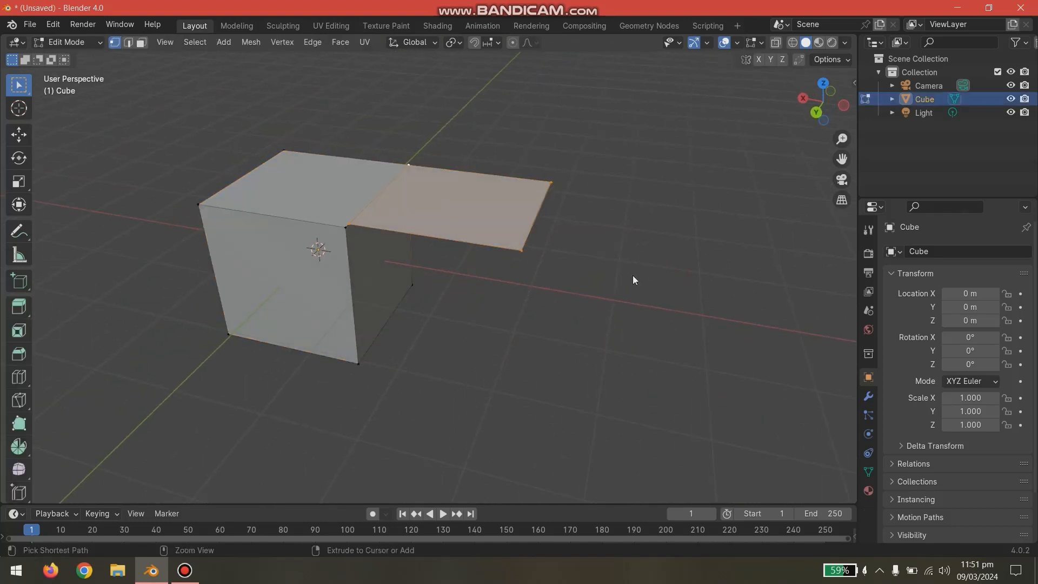
{"action": "key", "text": "ctrl+z"}
{"action": "key", "text": "ctrl+z"}
{"action": "key", "text": "ctrl+z"}
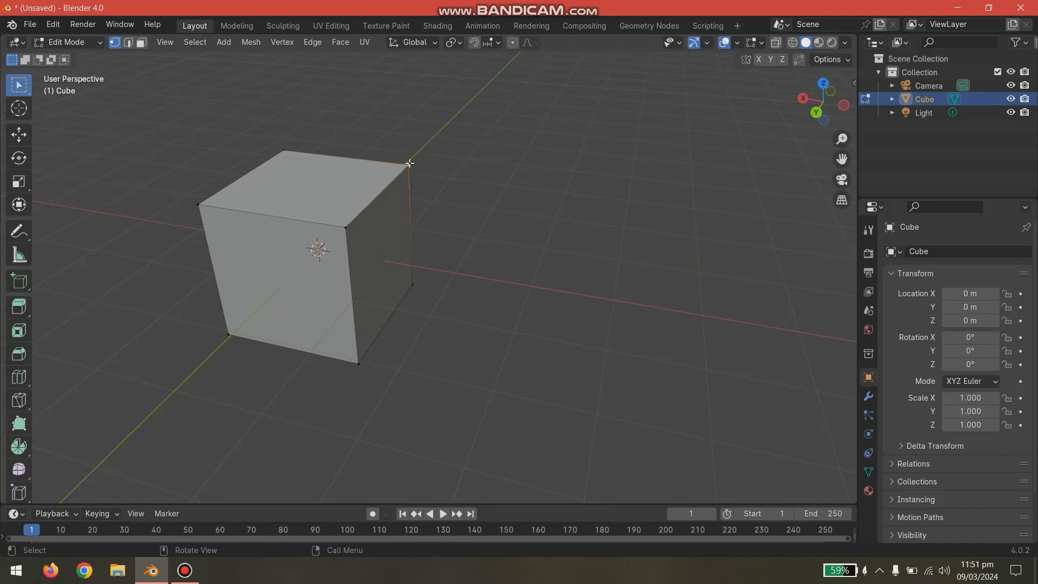
- In top orthographic view, extrude the selected corner vertex about 1.3 m in the negative X direction
{"action": "middle_click_drag", "start_coordinate": [411, 164], "coordinate": [479, 145]}
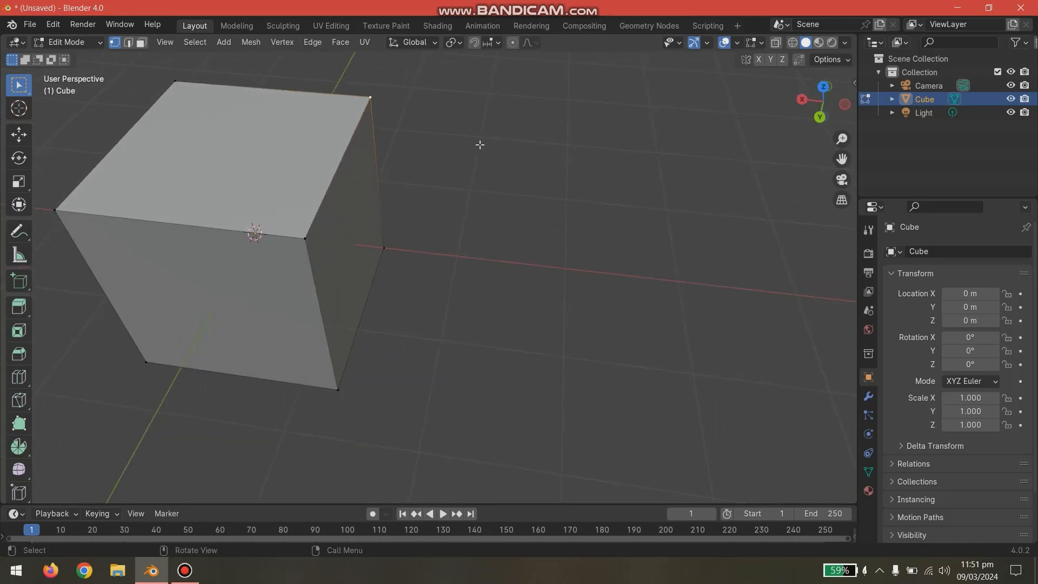
{"action": "left_click", "coordinate": [823, 89]}
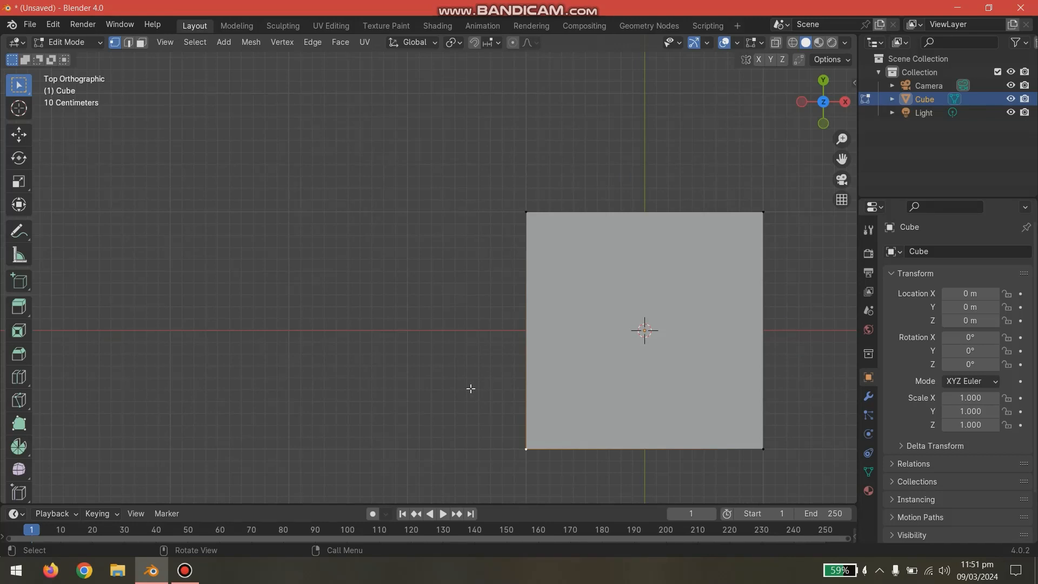
{"action": "left_click", "coordinate": [280, 43]}
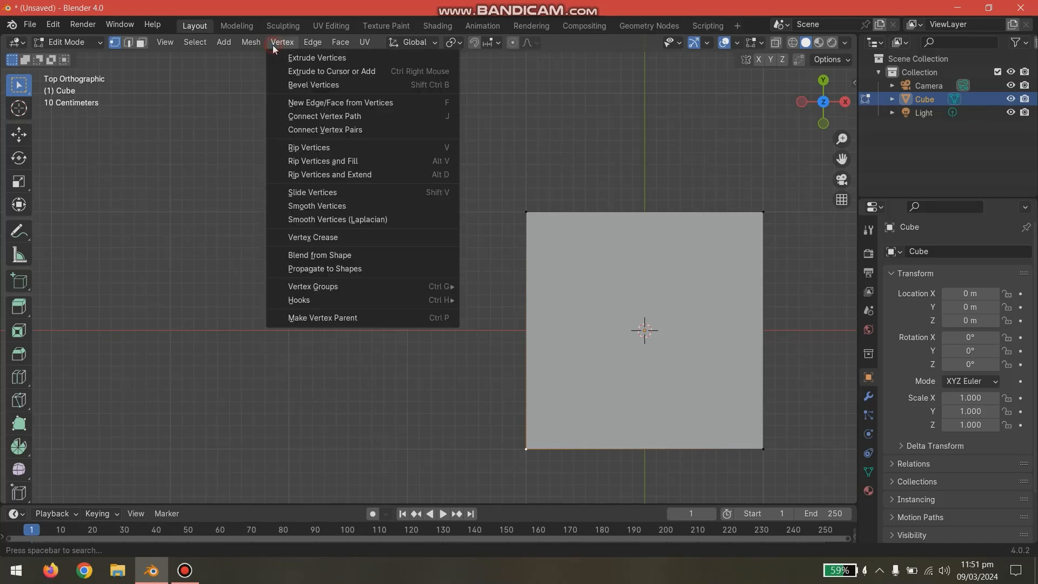
{"action": "left_click", "coordinate": [303, 57]}
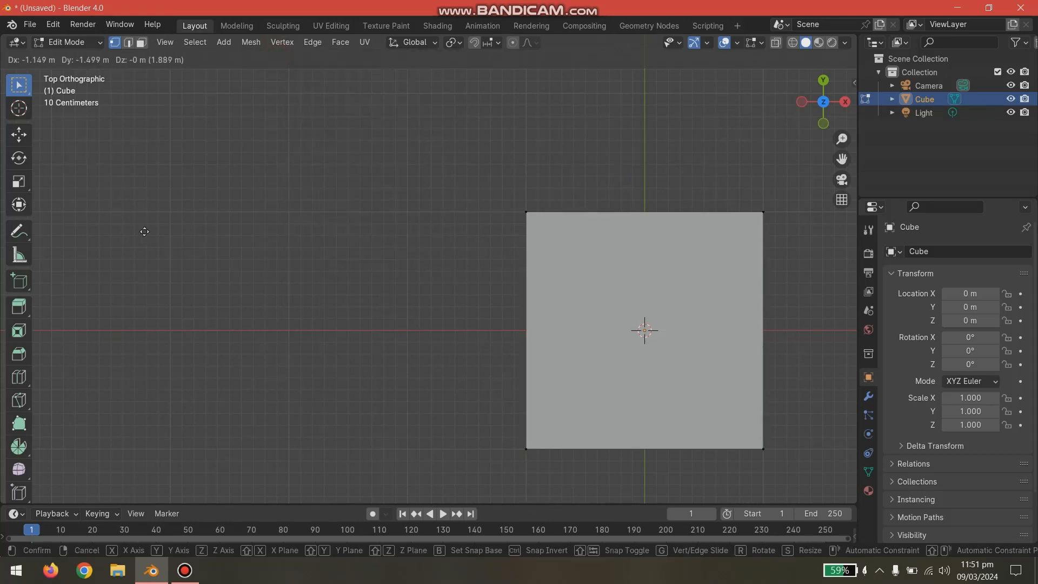
{"action": "left_click", "coordinate": [127, 239]}
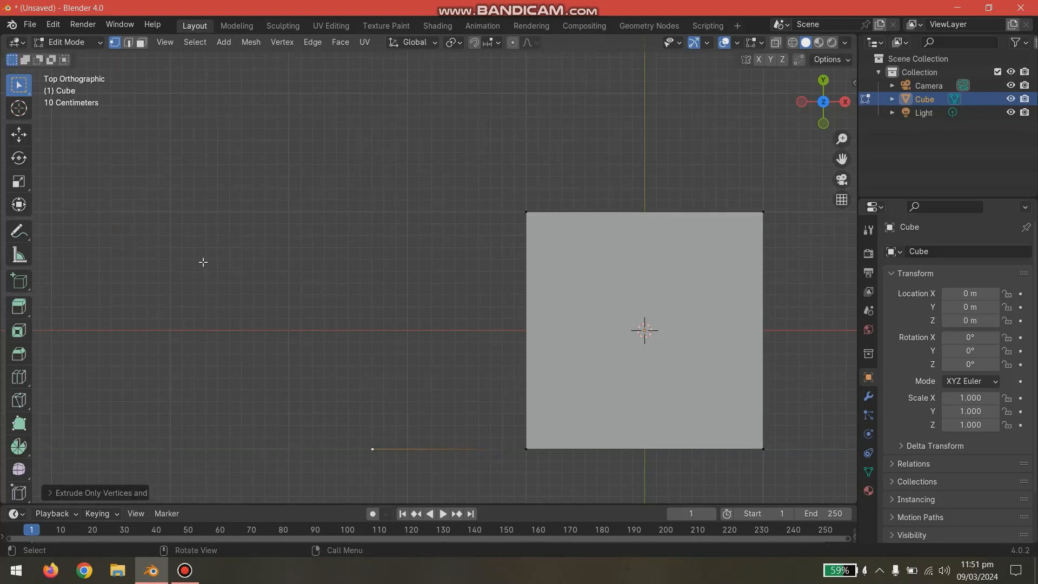
- Extrude the new end vertex along the global Y axis until it is level with the cube's opposite edge
{"action": "left_click", "coordinate": [282, 42]}
{"action": "left_click", "coordinate": [299, 58]}
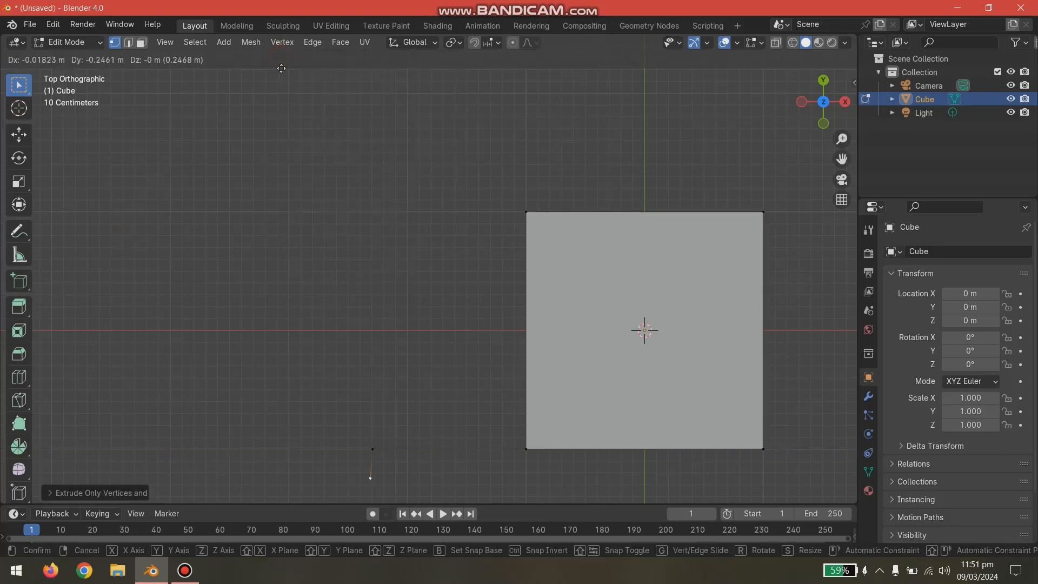
{"action": "key", "text": "y"}
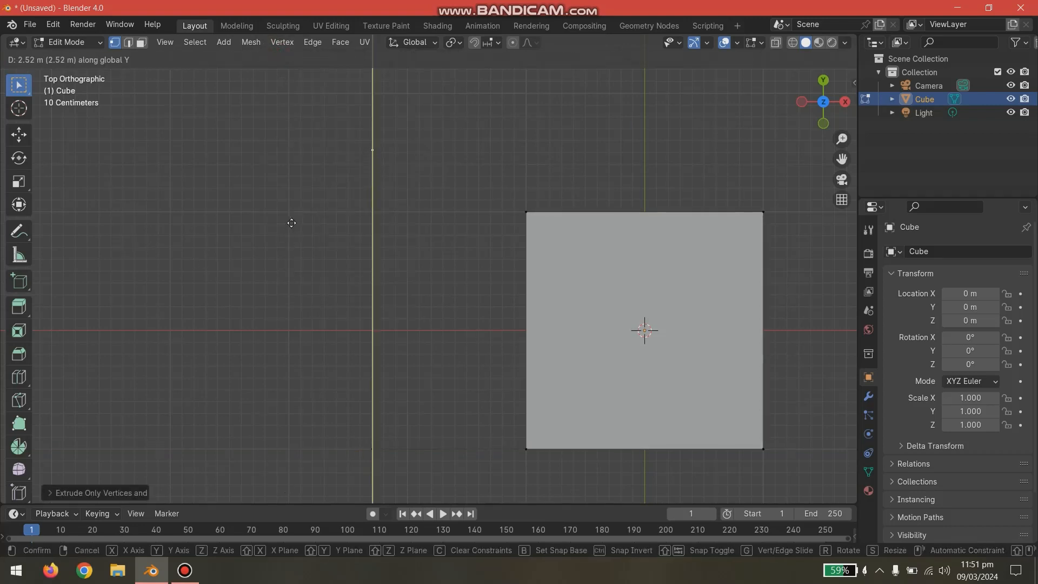
{"action": "left_click", "coordinate": [299, 285]}
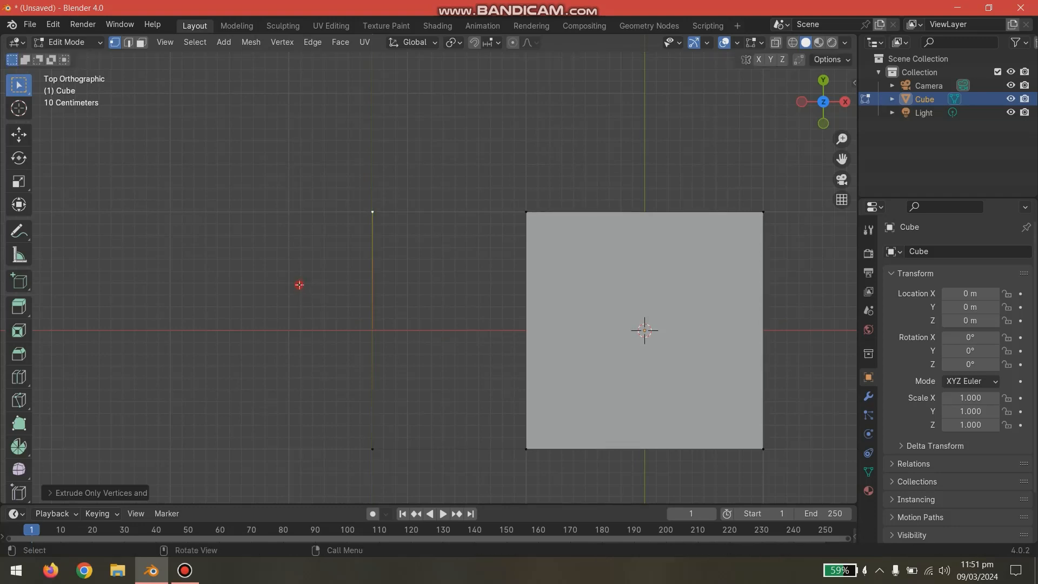
- Extrude that vertex about 1.28 m along the global X axis to meet the cube's adjacent corner
{"action": "left_click", "coordinate": [282, 42]}
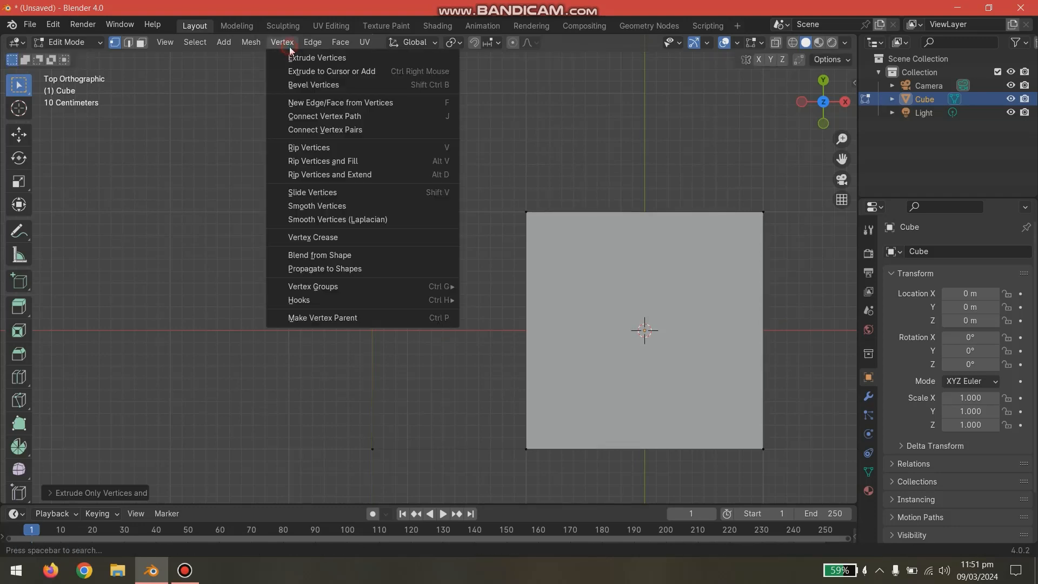
{"action": "left_click", "coordinate": [288, 54]}
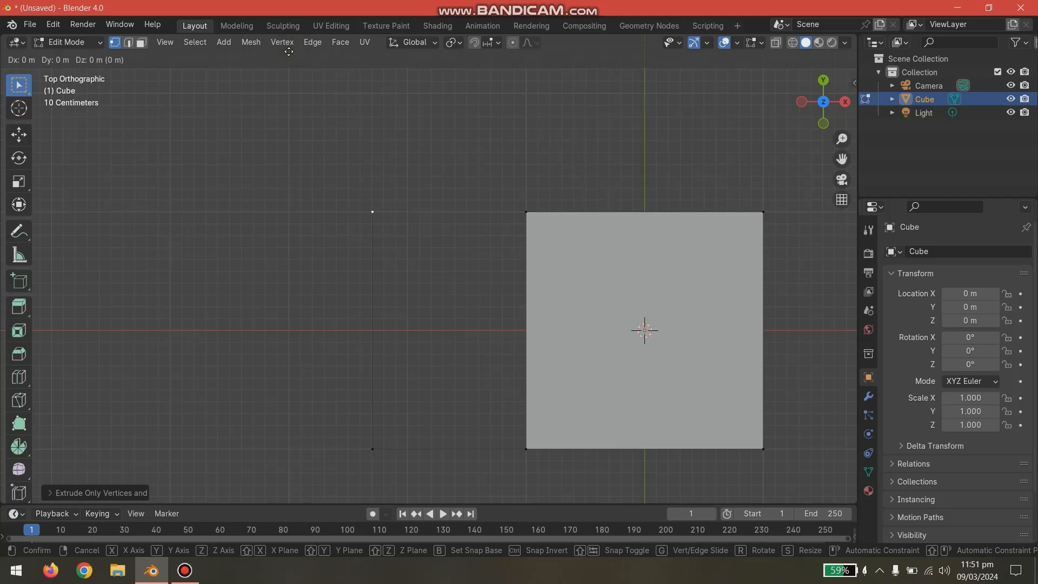
{"action": "key", "text": "x"}
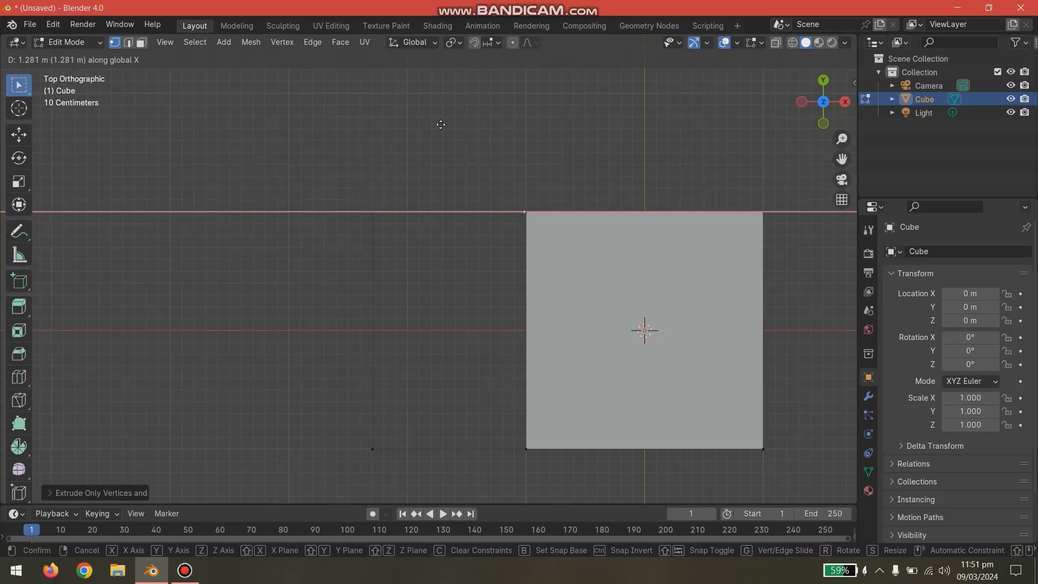
{"action": "left_click", "coordinate": [441, 124]}
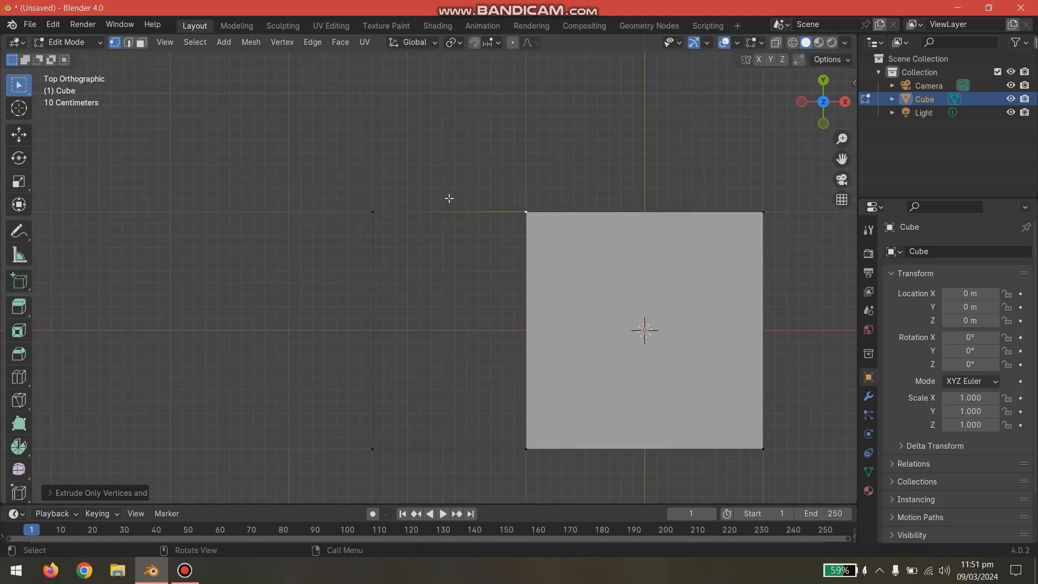
- Select the four corner vertices of the extruded rectangle, fill them with a face, and clear the selection
{"action": "left_click", "coordinate": [371, 212], "text": "shift"}
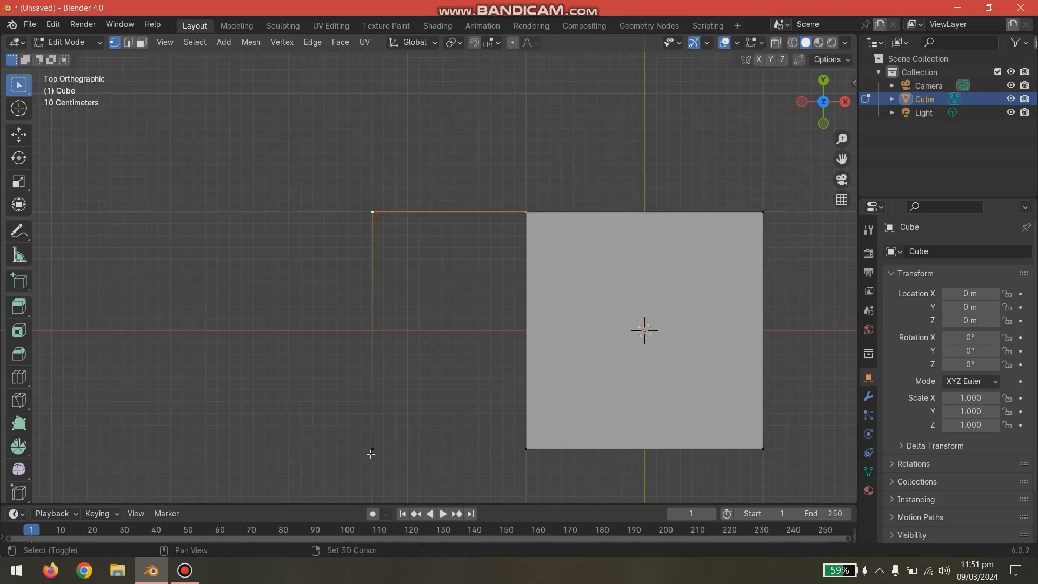
{"action": "left_click", "coordinate": [371, 448], "text": "shift"}
{"action": "left_click", "coordinate": [522, 449], "text": "shift"}
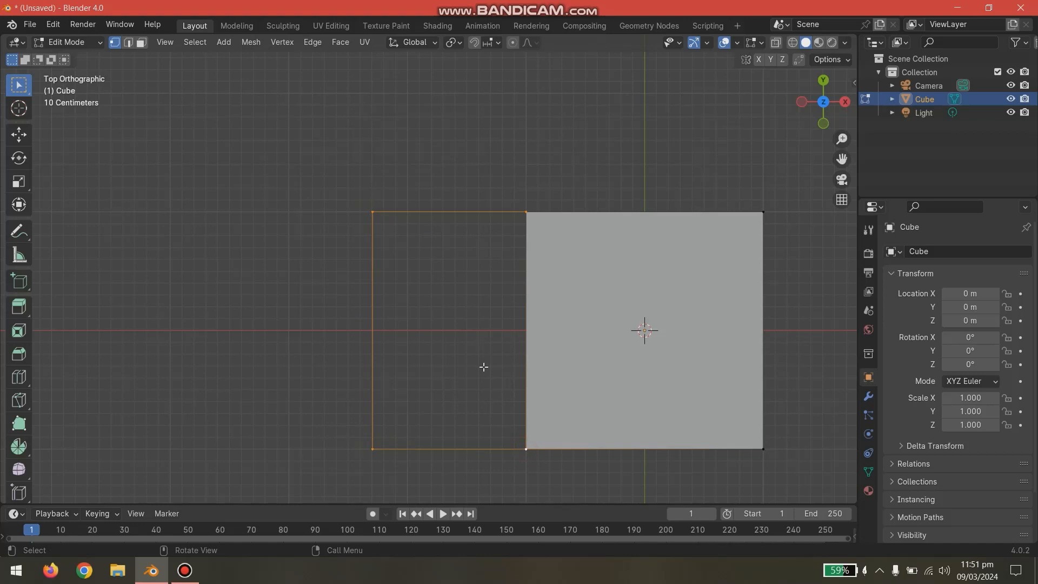
{"action": "key", "text": "f"}
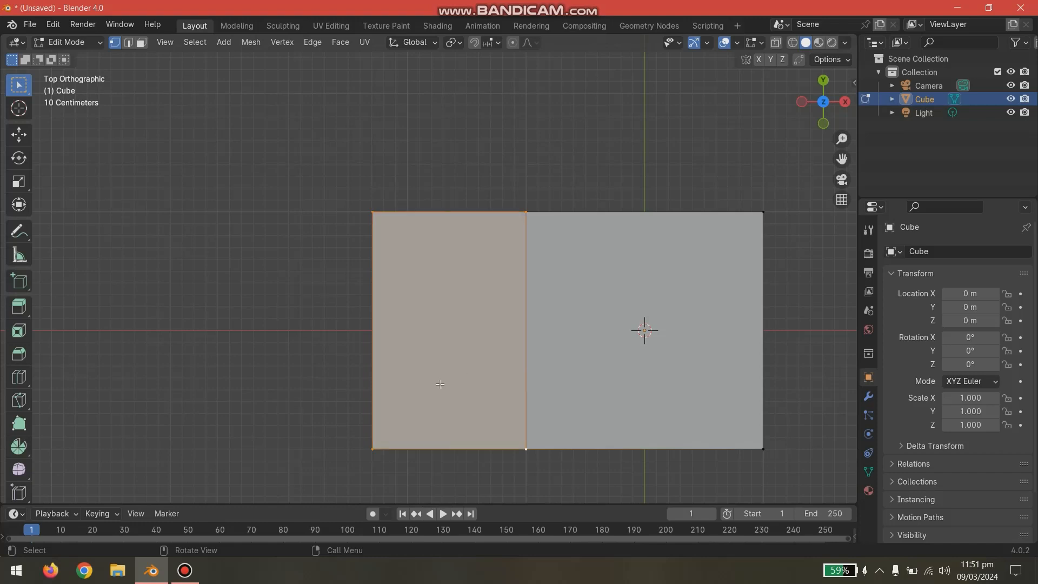
{"action": "middle_click_drag", "start_coordinate": [440, 383], "coordinate": [647, 234]}
{"action": "left_click", "coordinate": [648, 236]}
{"action": "middle_click_drag", "start_coordinate": [677, 275], "coordinate": [800, 124]}
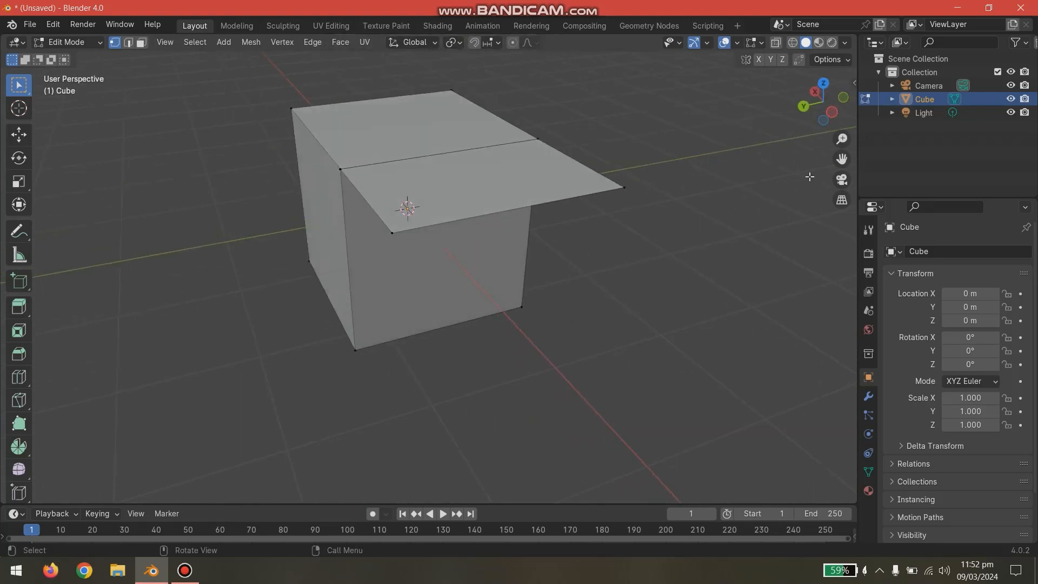
- In back orthographic view, extrude the cube's upper negative-X corner vertex diagonally, about 1.3 m in negative X and 1.98 m downward
{"action": "left_click", "coordinate": [805, 114]}
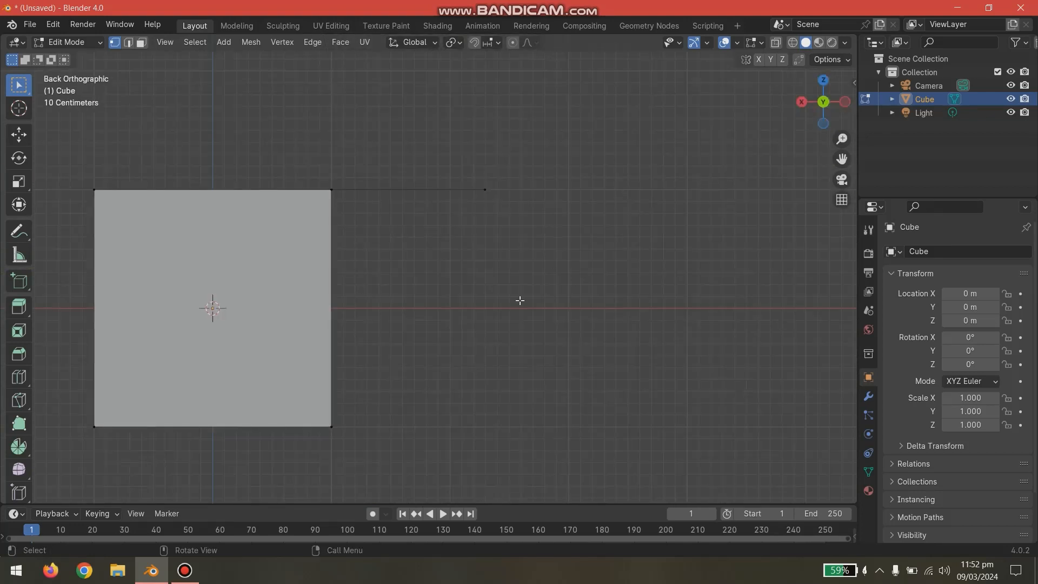
{"action": "middle_click_drag", "start_coordinate": [519, 300], "coordinate": [504, 142]}
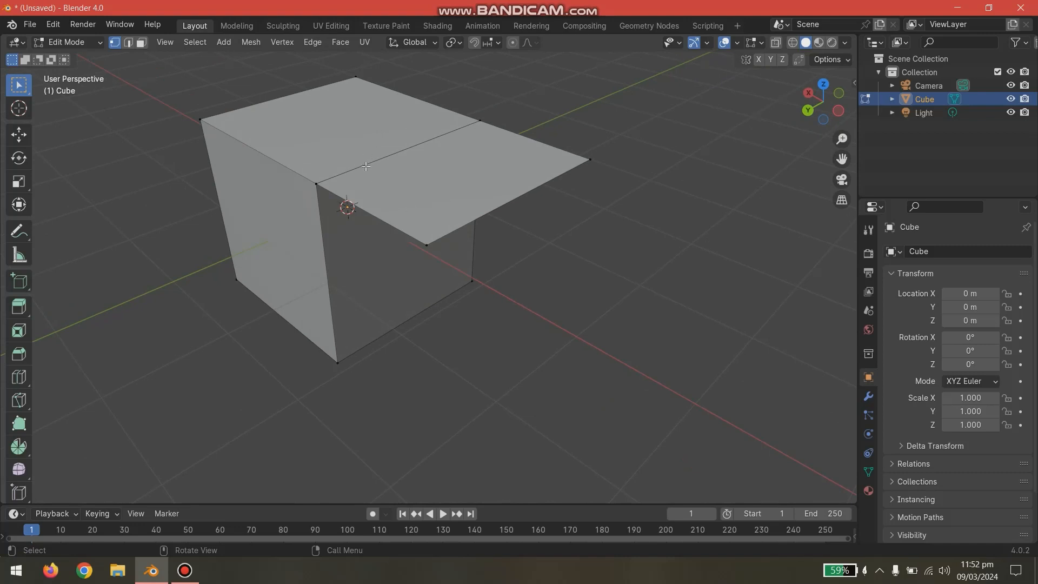
{"action": "middle_click_drag", "start_coordinate": [238, 235], "coordinate": [359, 283], "text": "shift"}
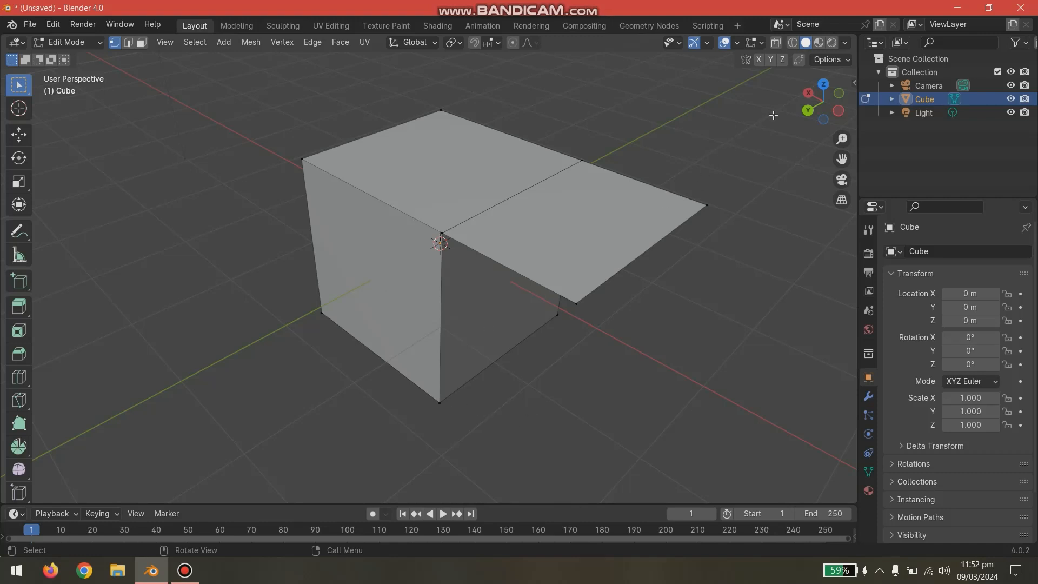
{"action": "left_click", "coordinate": [807, 113]}
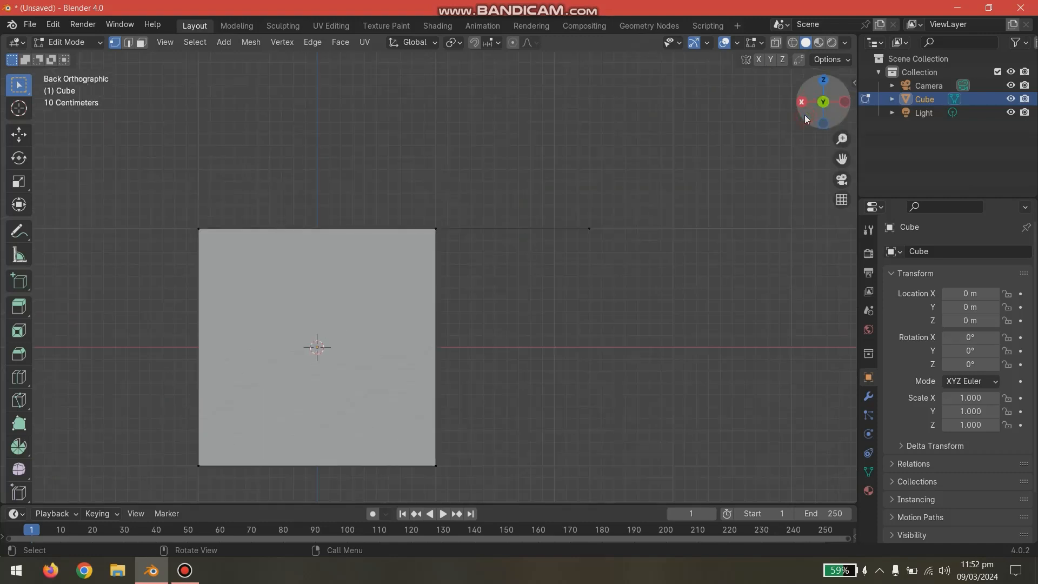
{"action": "left_click", "coordinate": [435, 229]}
{"action": "left_click", "coordinate": [282, 43]}
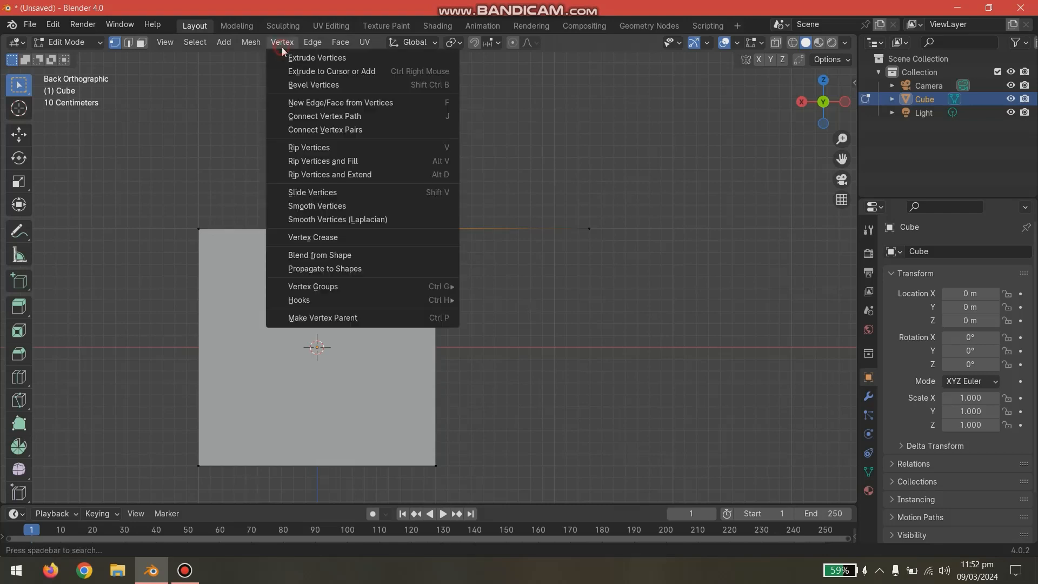
{"action": "left_click", "coordinate": [292, 56]}
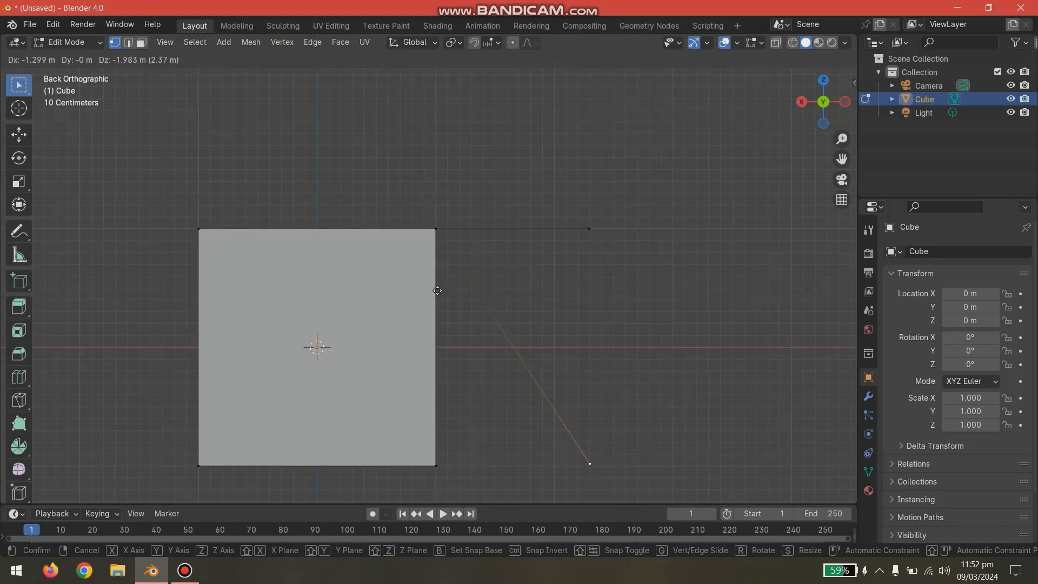
{"action": "left_click", "coordinate": [438, 290]}
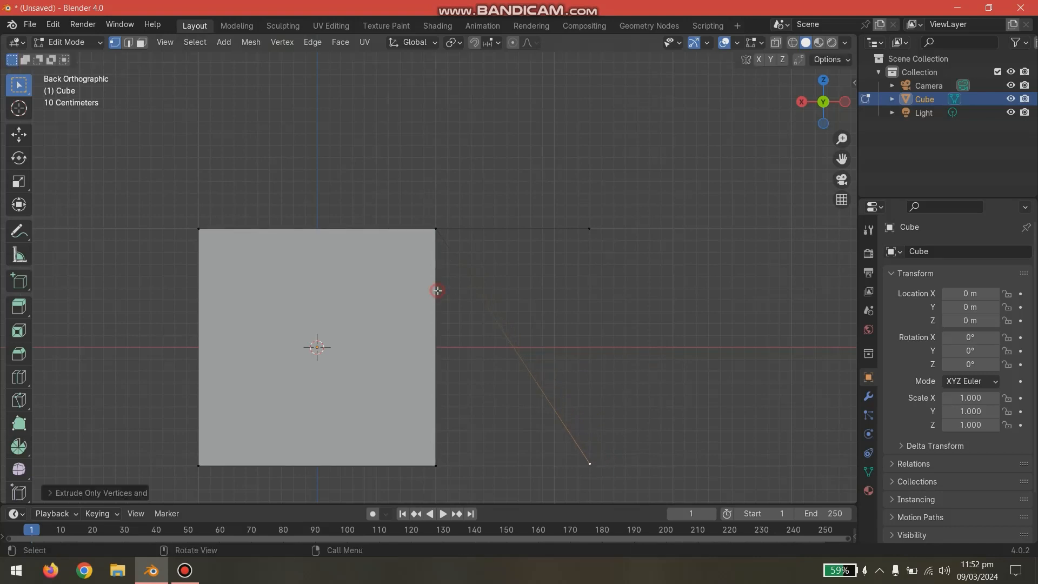
{"action": "left_click", "coordinate": [281, 43]}
{"action": "left_click", "coordinate": [281, 56]}
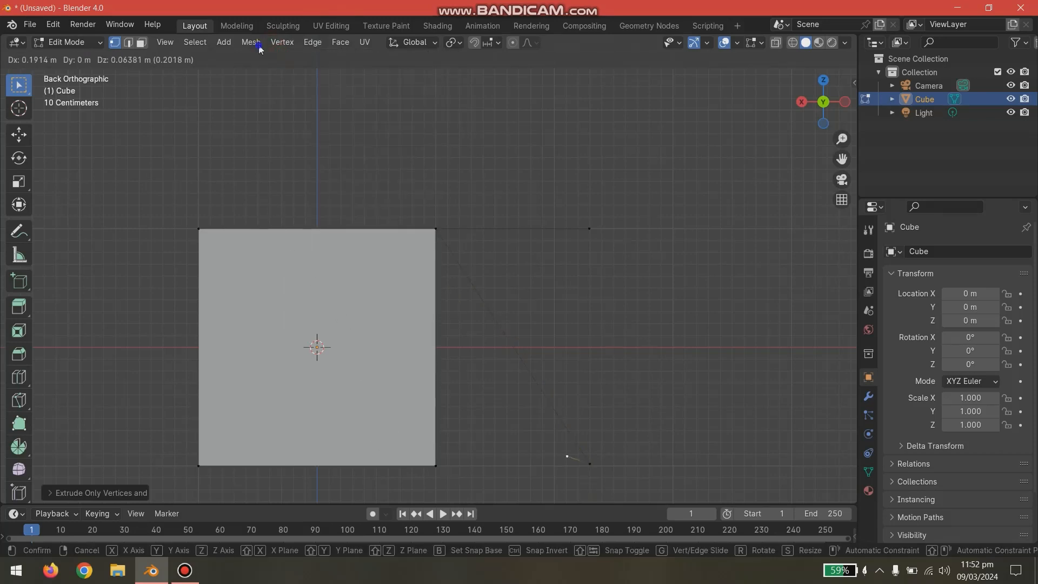
{"action": "right_click", "coordinate": [399, 183]}
- Extrude the lower end vertex horizontally to meet the cube's adjacent bottom corner
{"action": "scroll", "coordinate": [540, 416], "scroll_direction": "down", "scroll_amount": 2}
{"action": "middle_click_drag", "start_coordinate": [585, 441], "coordinate": [584, 280], "text": "shift"}
{"action": "left_click", "coordinate": [282, 42]}
{"action": "left_click", "coordinate": [291, 58]}
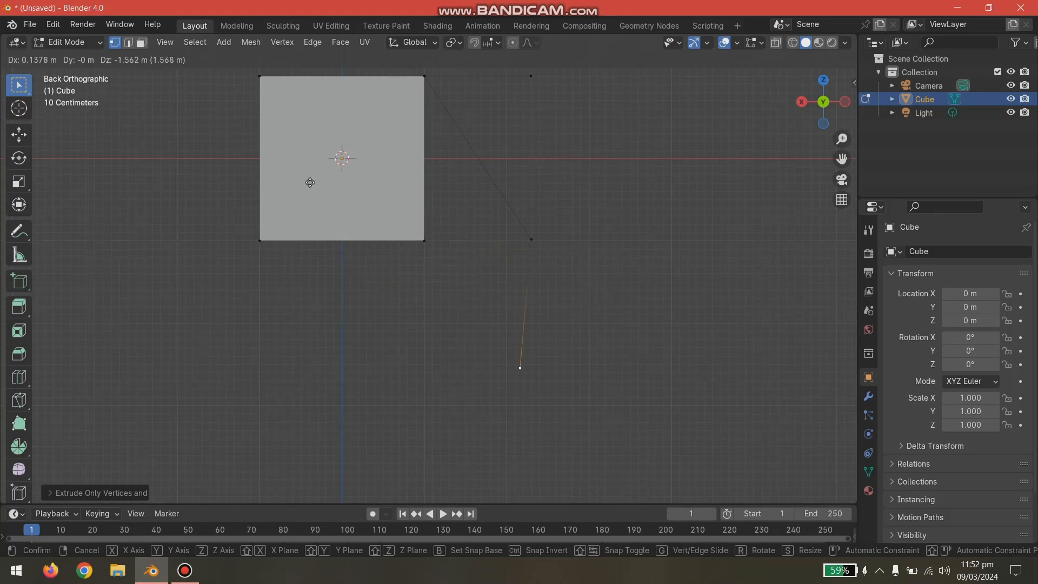
{"action": "left_click", "coordinate": [185, 58]}
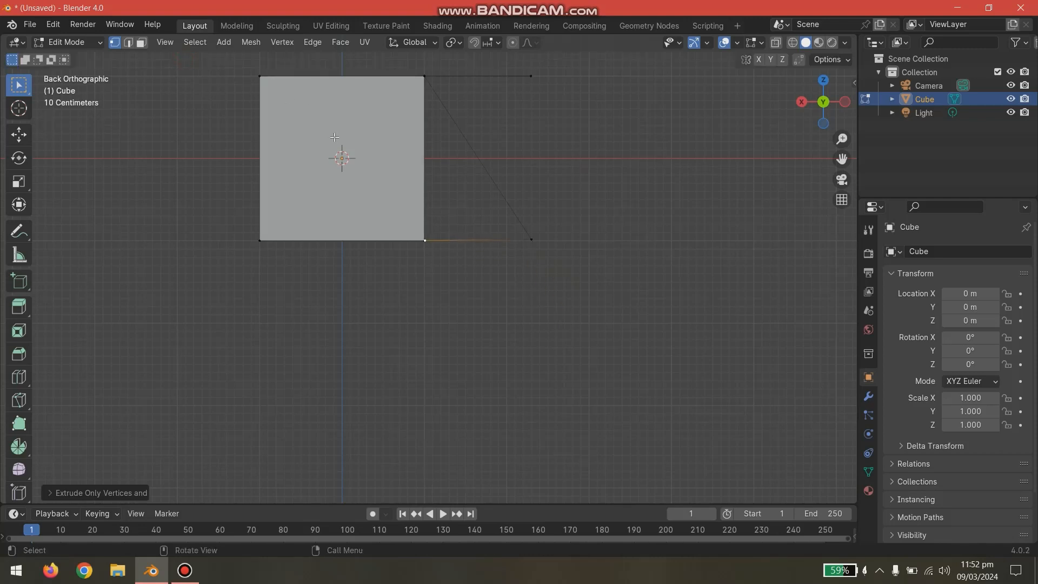
- Select the triangle's three corner vertices, fill them with a face, and inspect the result in perspective
{"action": "key", "text": "shift"}
{"action": "left_click", "coordinate": [530, 236], "text": "shift"}
{"action": "left_click", "coordinate": [425, 76], "text": "shift"}
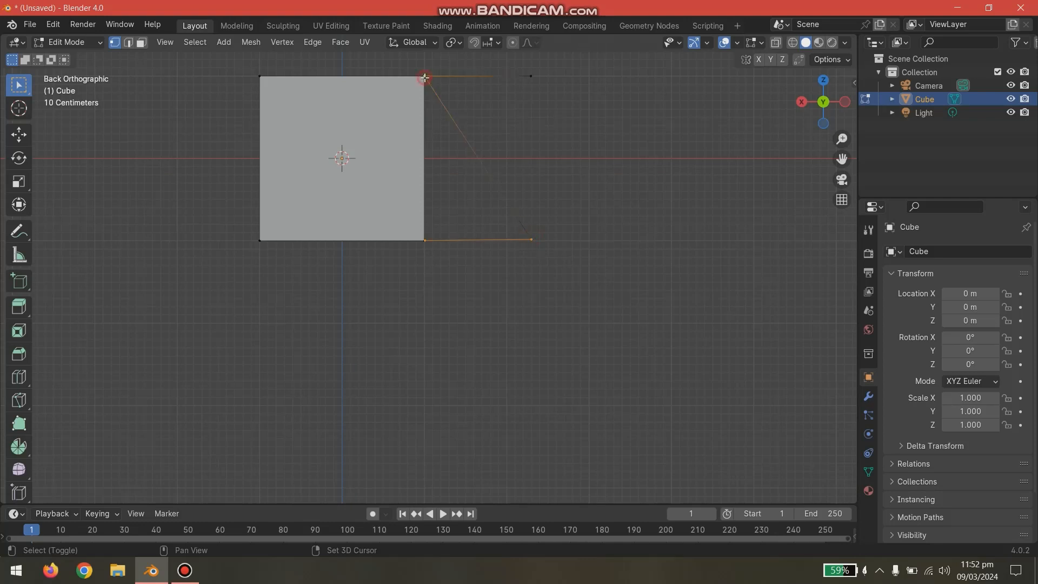
{"action": "key", "text": "f"}
{"action": "mouse_move", "coordinate": [577, 186]}
{"action": "middle_mouse_down"}
{"action": "mouse_move", "coordinate": [423, 222]}
{"action": "mouse_move", "coordinate": [315, 216]}
{"action": "mouse_move", "coordinate": [551, 225]}
{"action": "mouse_move", "coordinate": [424, 234]}
{"action": "mouse_move", "coordinate": [477, 326]}
{"action": "mouse_move", "coordinate": [609, 281]}
{"action": "mouse_move", "coordinate": [593, 213]}
{"action": "mouse_move", "coordinate": [551, 203]}
{"action": "mouse_move", "coordinate": [577, 167]}
{"action": "middle_mouse_up"}
{"action": "scroll", "coordinate": [593, 213], "scroll_direction": "down", "scroll_amount": 5}
{"action": "scroll", "coordinate": [627, 165], "scroll_direction": "up", "scroll_amount": 7}
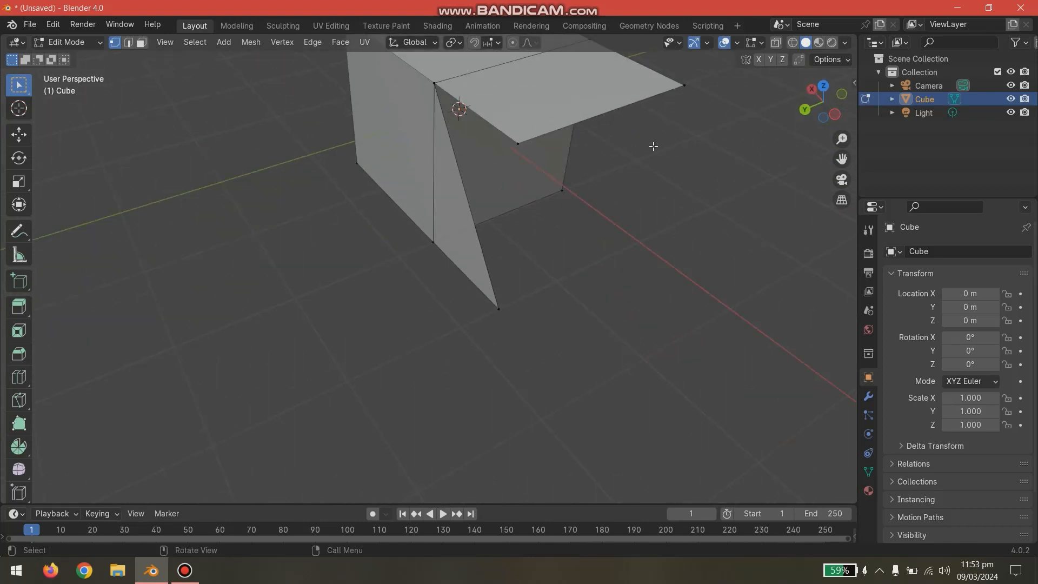
{"action": "scroll", "coordinate": [551, 216], "scroll_direction": "down", "scroll_amount": 4}
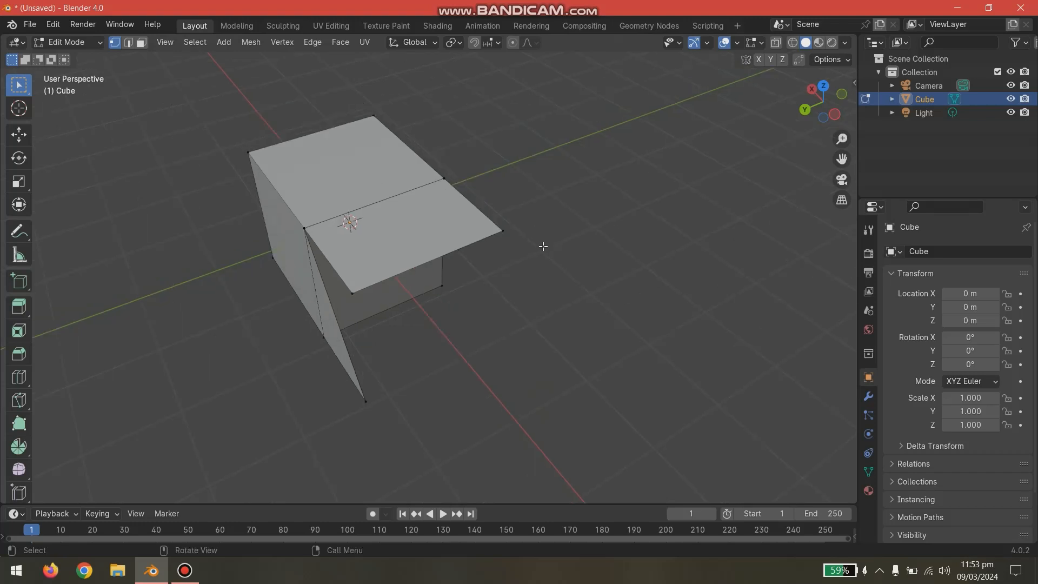
- Undo the triangular fill and all vertex extrusions back to the plain cube
{"action": "key", "text": "ctrl+z"}
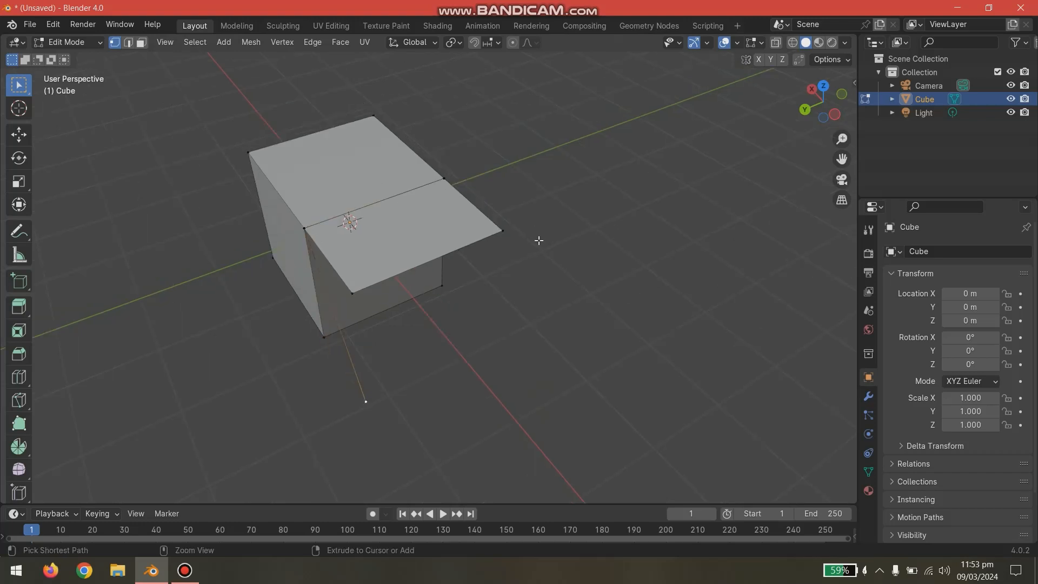
{"action": "key", "text": "ctrl+z"}
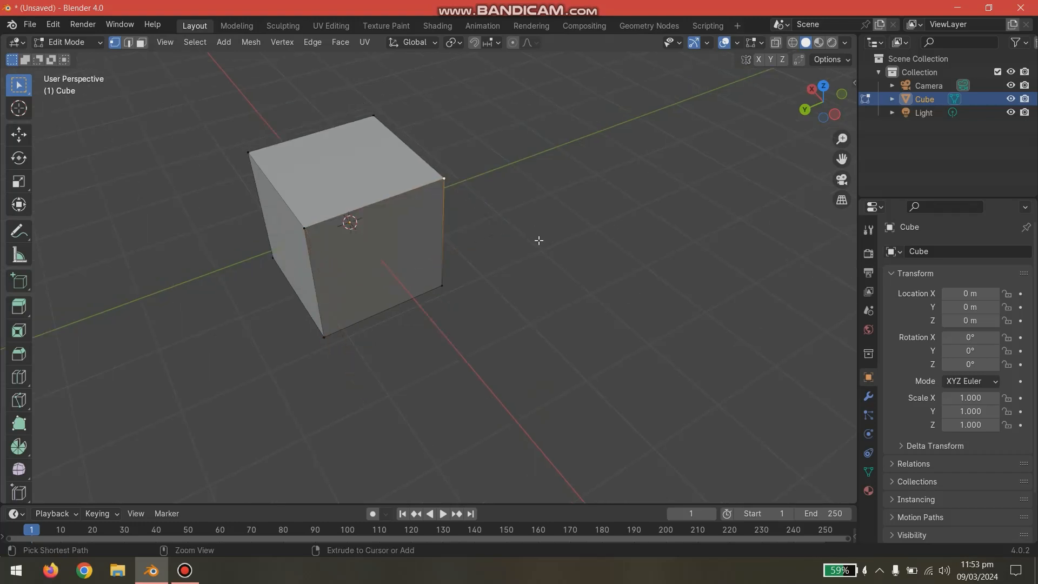
- Extrude the cube's top corner vertex about 1.75 m in the negative direction along the global X axis
{"action": "scroll", "coordinate": [455, 162], "scroll_direction": "up", "scroll_amount": 2}
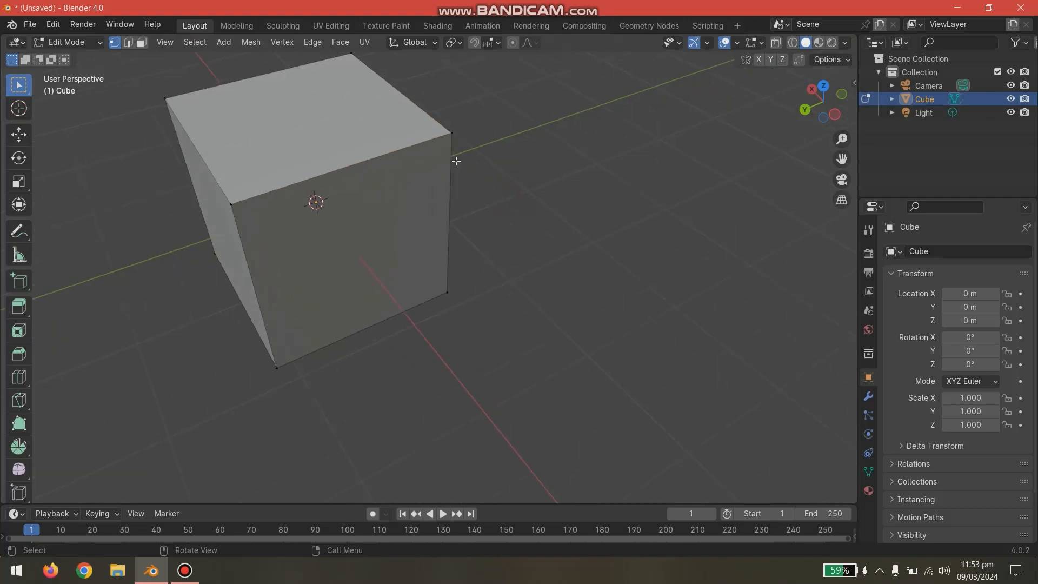
{"action": "left_click", "coordinate": [451, 132]}
{"action": "key", "text": "g"}
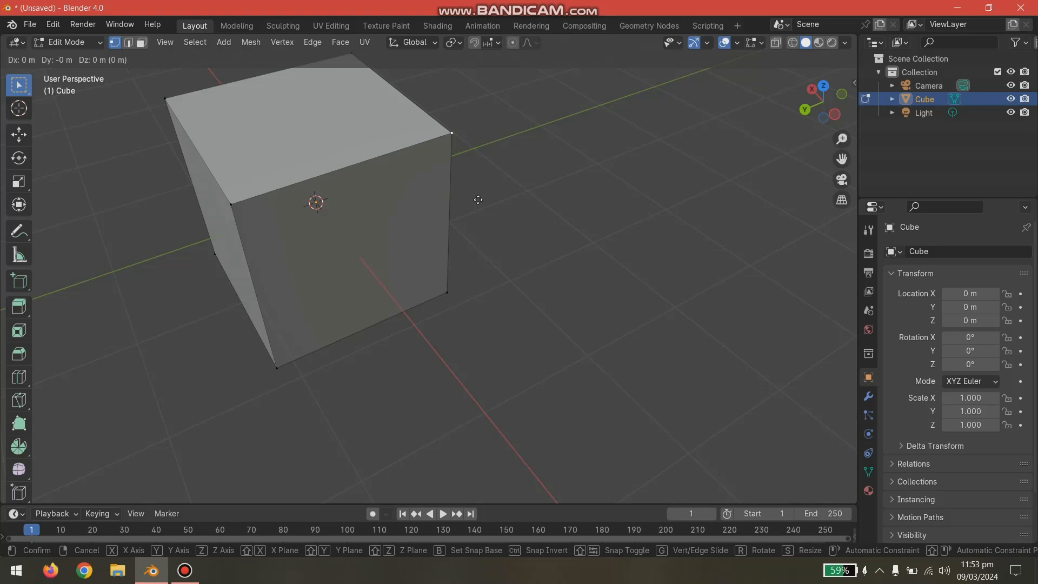
{"action": "key", "text": "x"}
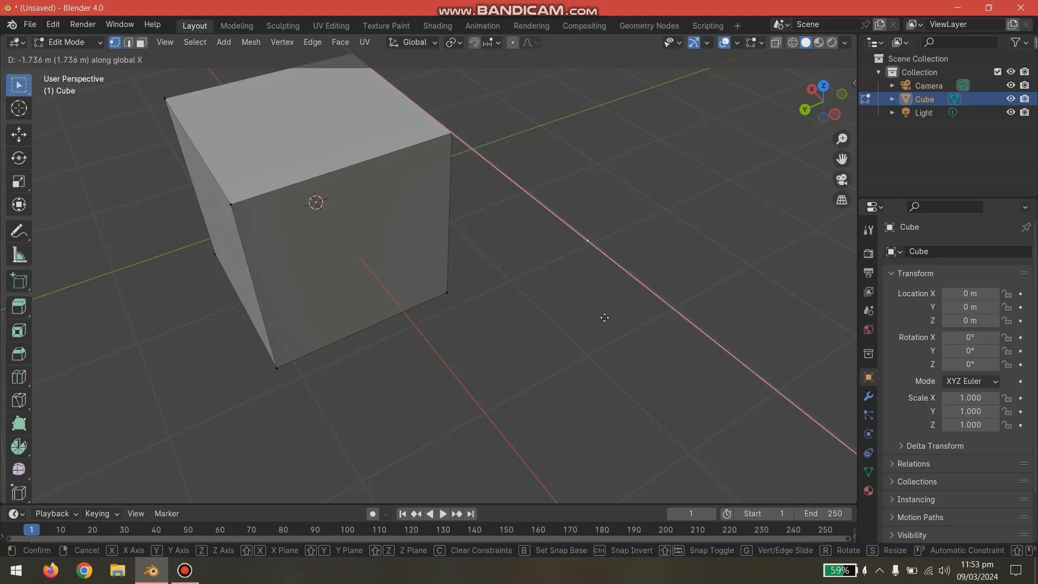
{"action": "left_click", "coordinate": [601, 321]}
- Extrude the end vertex along the global Y axis past the cube's side, and extrude it again along global X back toward the cube
{"action": "key", "text": "e"}
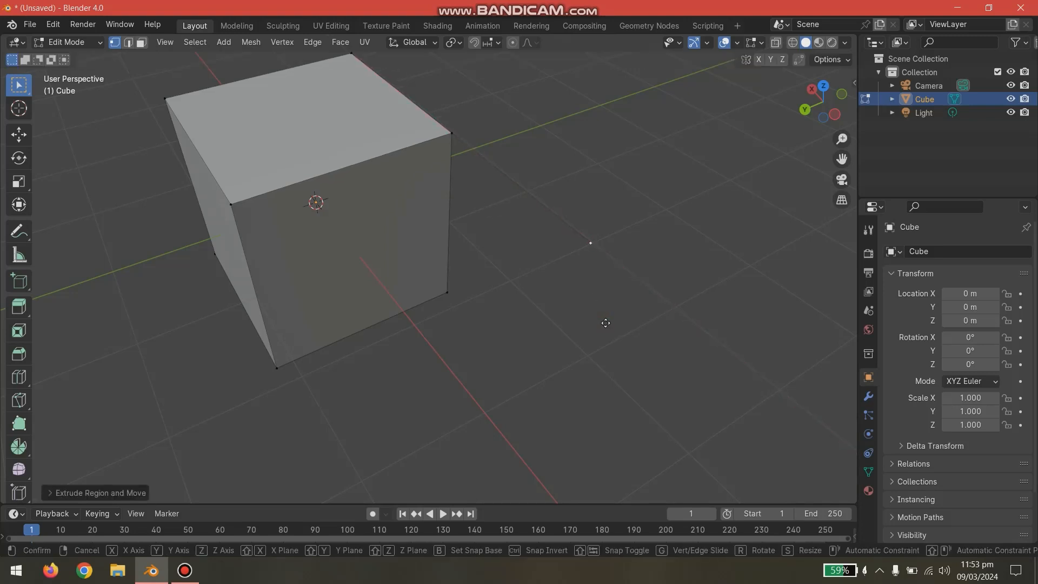
{"action": "key", "text": "y"}
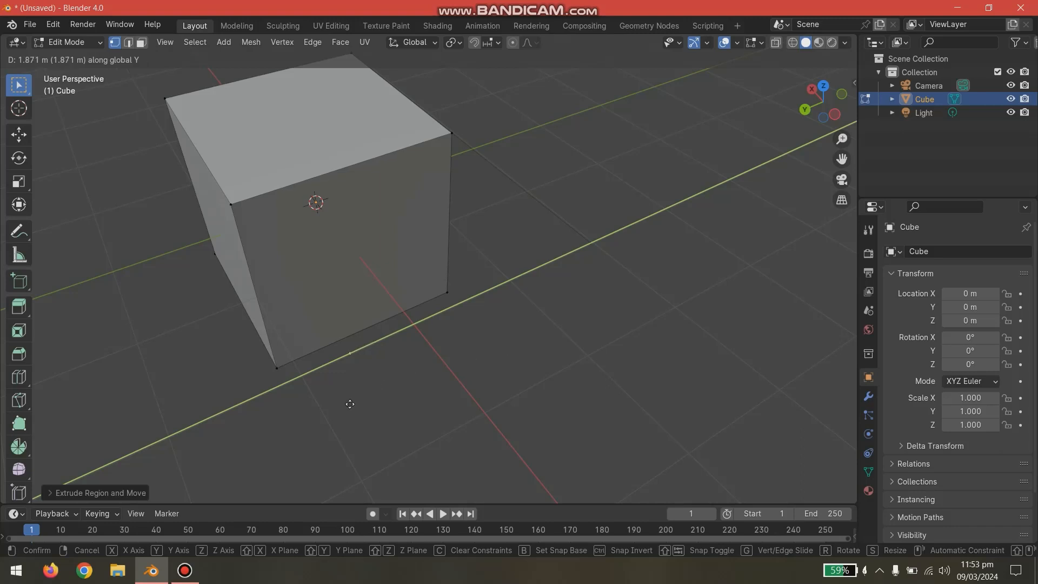
{"action": "left_click", "coordinate": [288, 427]}
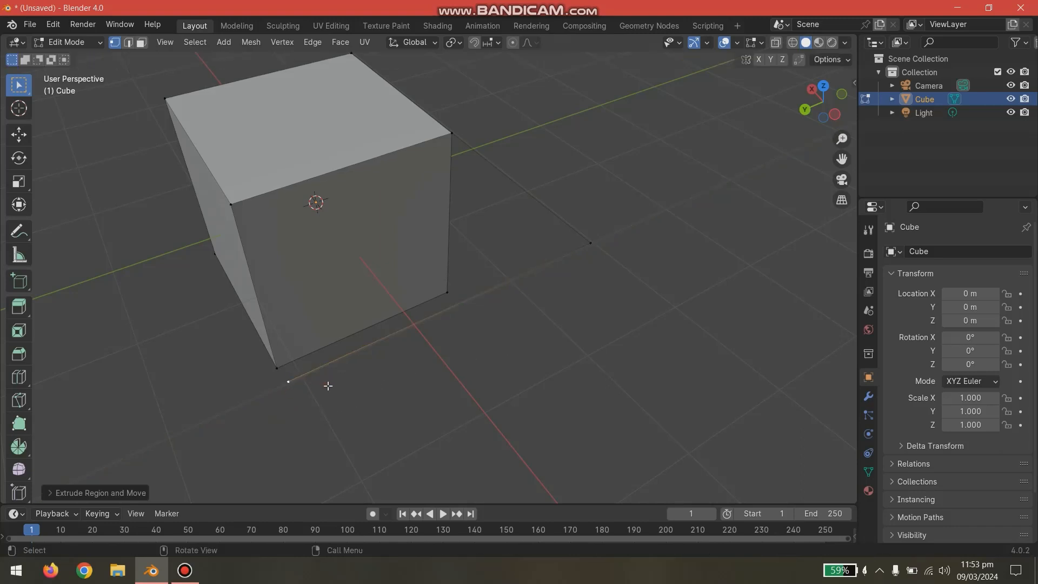
{"action": "key", "text": "e"}
{"action": "key", "text": "x"}
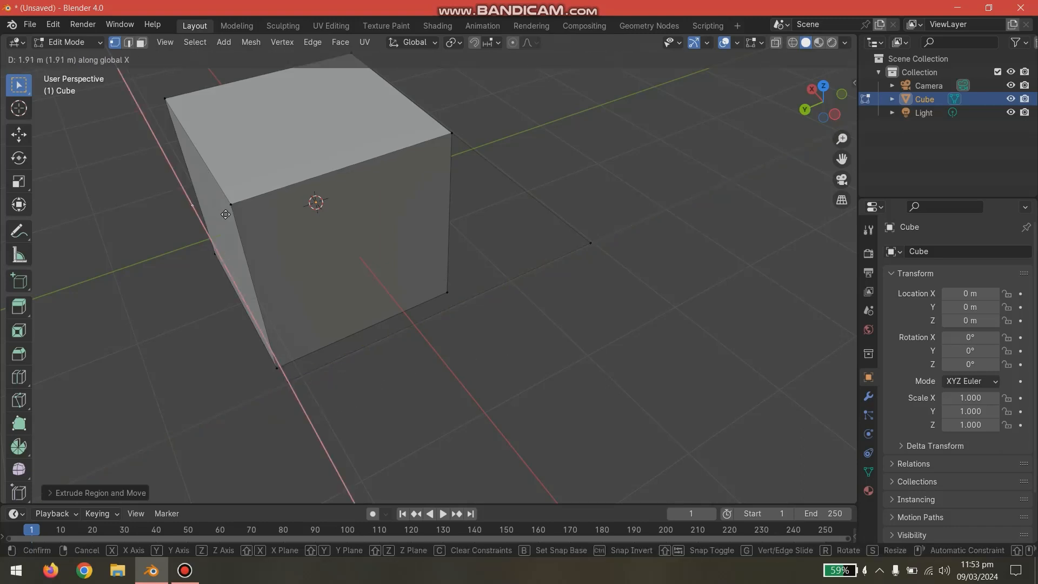
{"action": "left_click", "coordinate": [240, 237]}
- In top orthographic view, extrude the outer end vertex about 2 m in Y and extrude again to meet the cube's adjacent corner
{"action": "left_click_drag", "start_coordinate": [820, 97], "coordinate": [821, 104]}
{"action": "left_click", "coordinate": [827, 93]}
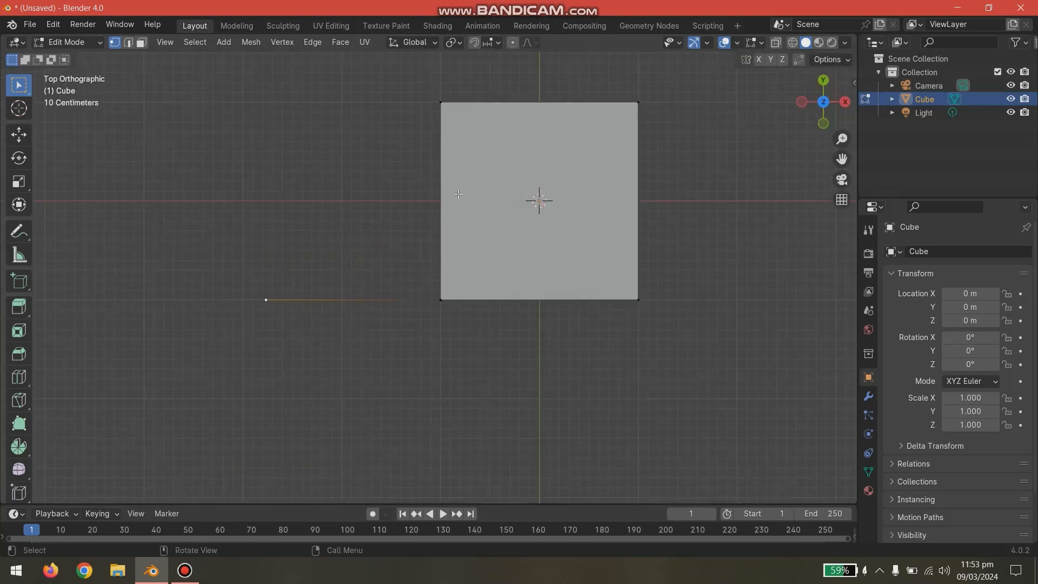
{"action": "key", "text": "e"}
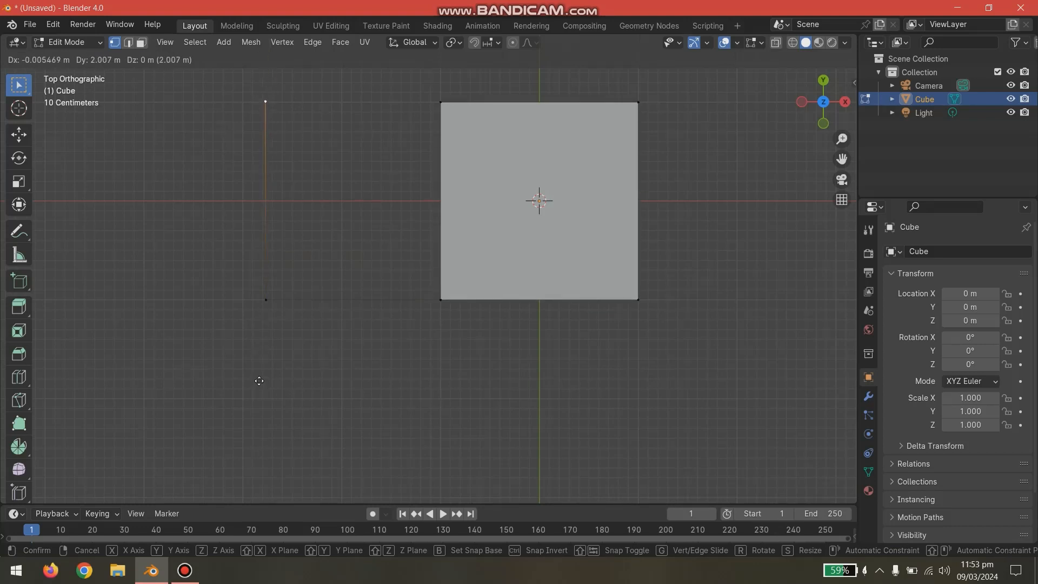
{"action": "left_click", "coordinate": [259, 381]}
{"action": "key", "text": "g"}
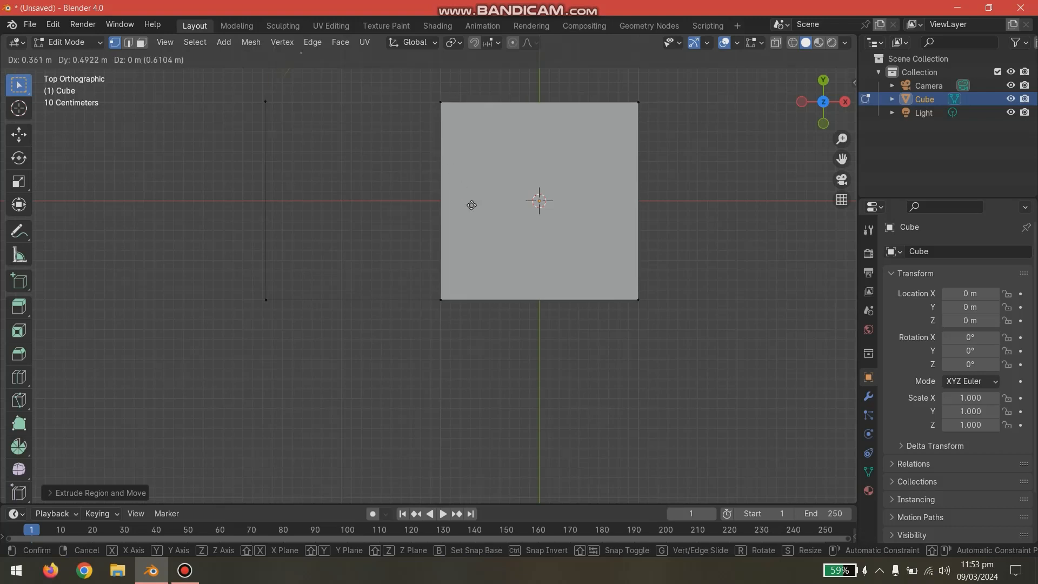
{"action": "left_click", "coordinate": [604, 245]}
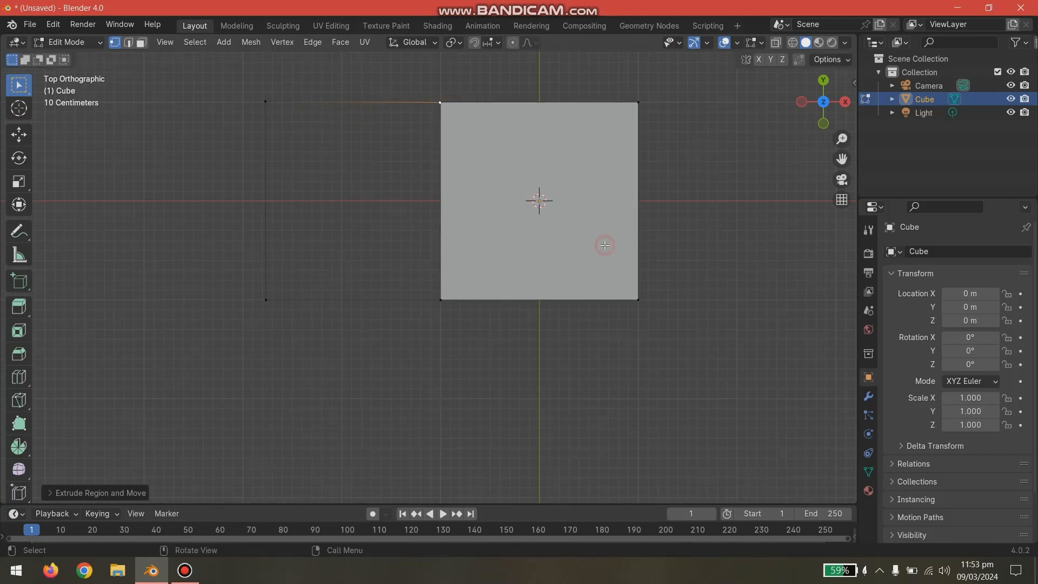
- Select the four corner vertices of the extruded outline, fill them with a face, and clear the selection
{"action": "left_click", "coordinate": [266, 101], "text": "shift"}
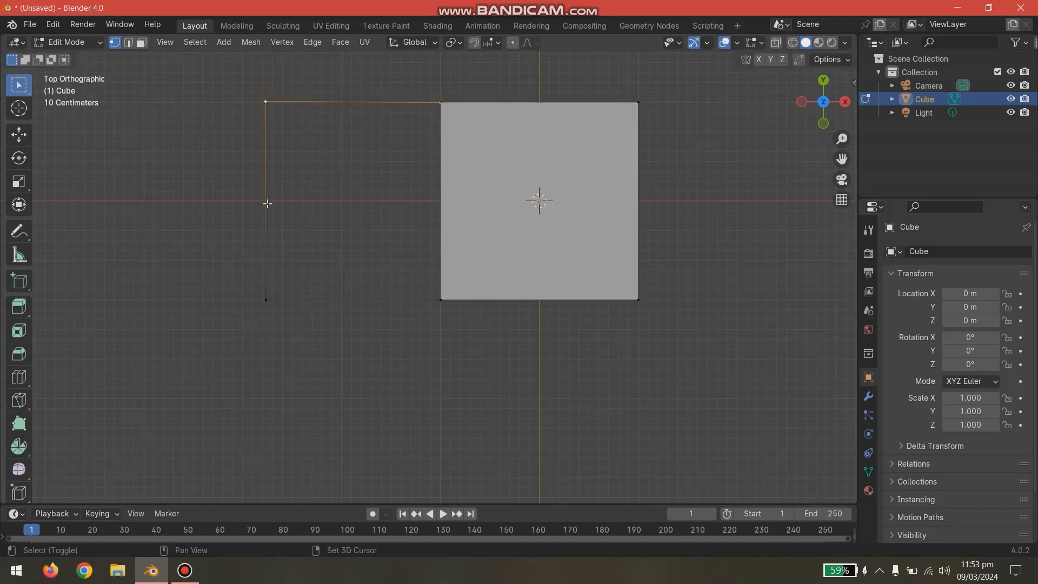
{"action": "left_click", "coordinate": [266, 298], "text": "shift"}
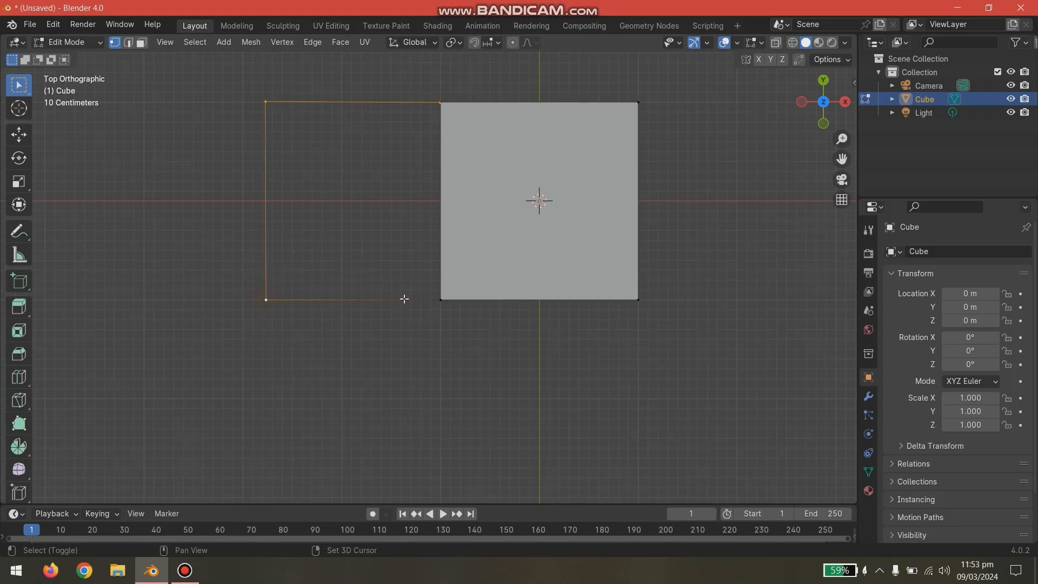
{"action": "left_click", "coordinate": [440, 300], "text": "shift"}
{"action": "middle_click_drag", "start_coordinate": [410, 353], "coordinate": [583, 217]}
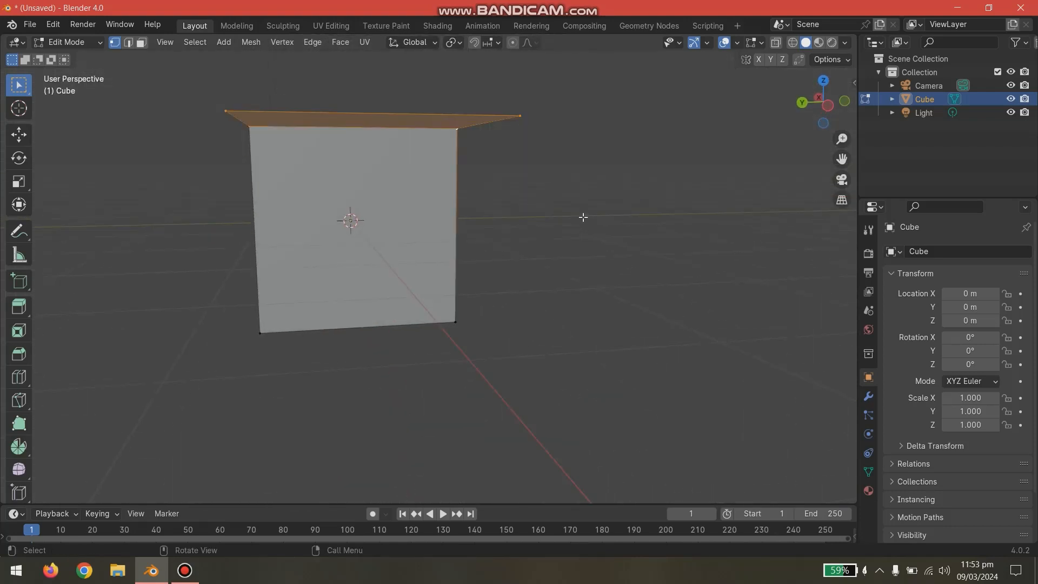
{"action": "left_click", "coordinate": [570, 245]}
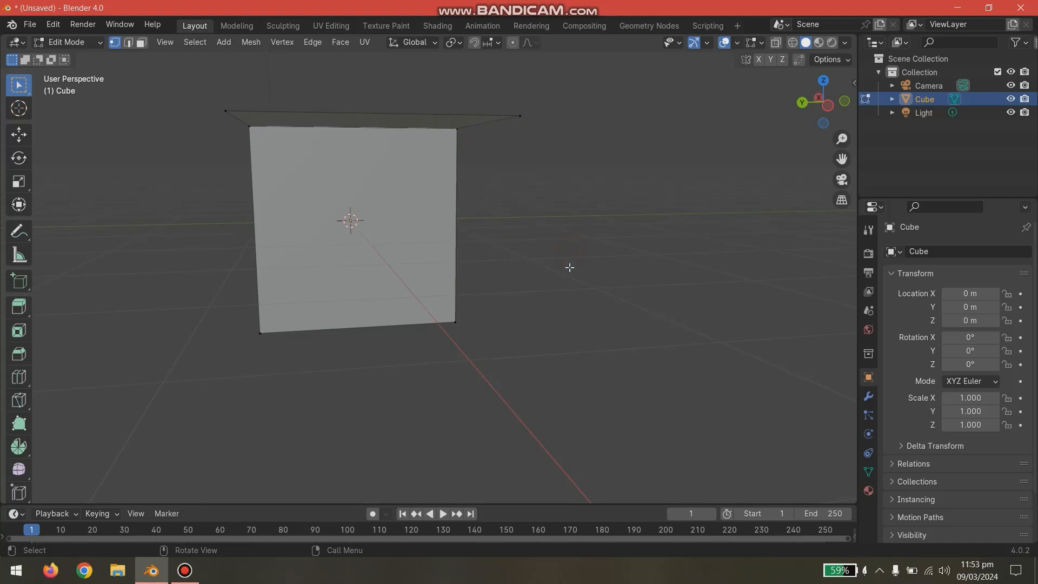
- Select the two top vertices on the cube's negative-X side and extrude them together outward along the global X axis
{"action": "middle_click_drag", "start_coordinate": [570, 267], "coordinate": [505, 308]}
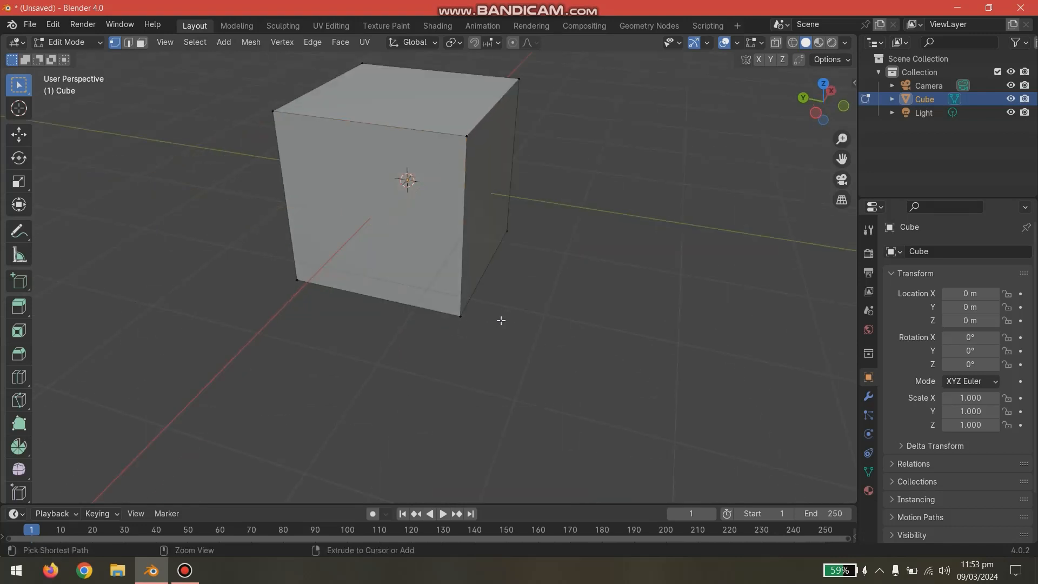
{"action": "left_click", "coordinate": [273, 111]}
{"action": "left_click", "coordinate": [466, 136], "text": "shift"}
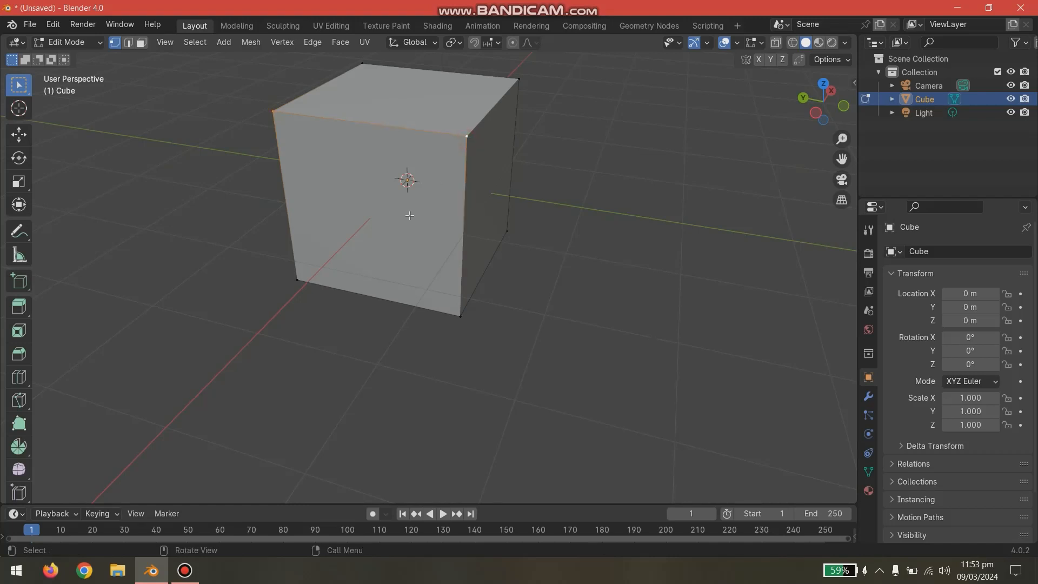
{"action": "middle_click_drag", "start_coordinate": [410, 215], "coordinate": [559, 243]}
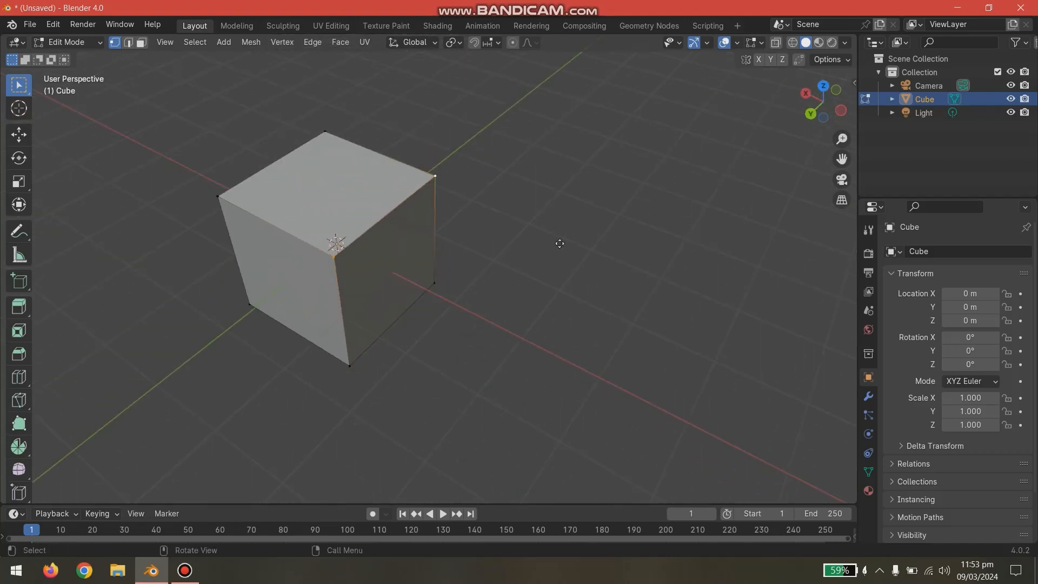
{"action": "key", "text": "e"}
{"action": "key", "text": "x"}
{"action": "left_click", "coordinate": [701, 322]}
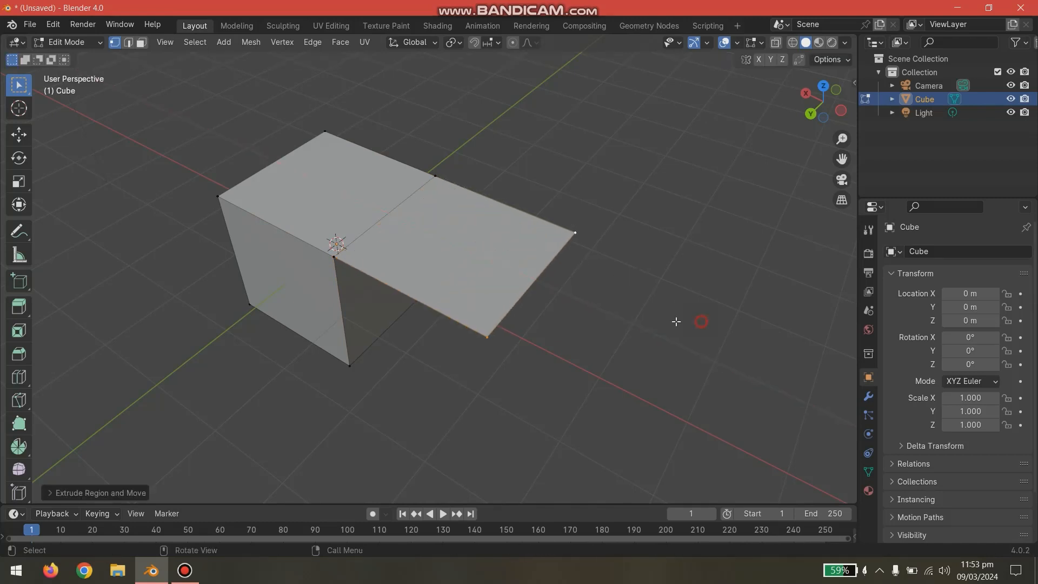
{"action": "middle_click_drag", "start_coordinate": [676, 322], "coordinate": [524, 358]}
{"action": "scroll", "coordinate": [531, 346], "scroll_direction": "up", "scroll_amount": 2}
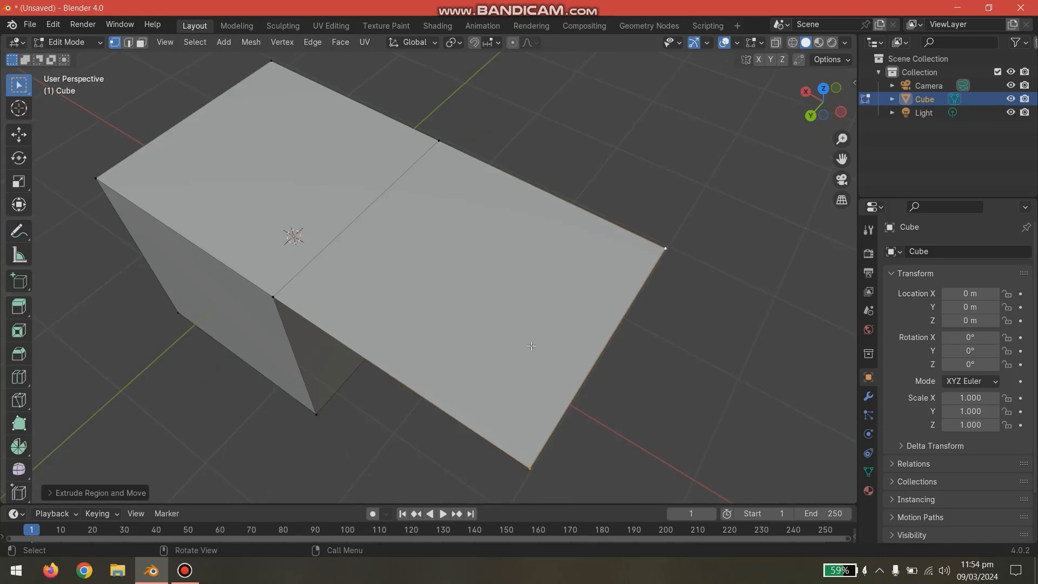
- Undo the paired-vertex extrusion and its vertex selection, and switch to edge selection
{"action": "scroll", "coordinate": [530, 344], "scroll_direction": "down", "scroll_amount": 2}
{"action": "middle_click_drag", "start_coordinate": [530, 344], "coordinate": [505, 297]}
{"action": "key", "text": "ctrl+z"}
{"action": "key", "text": "ctrl+z"}
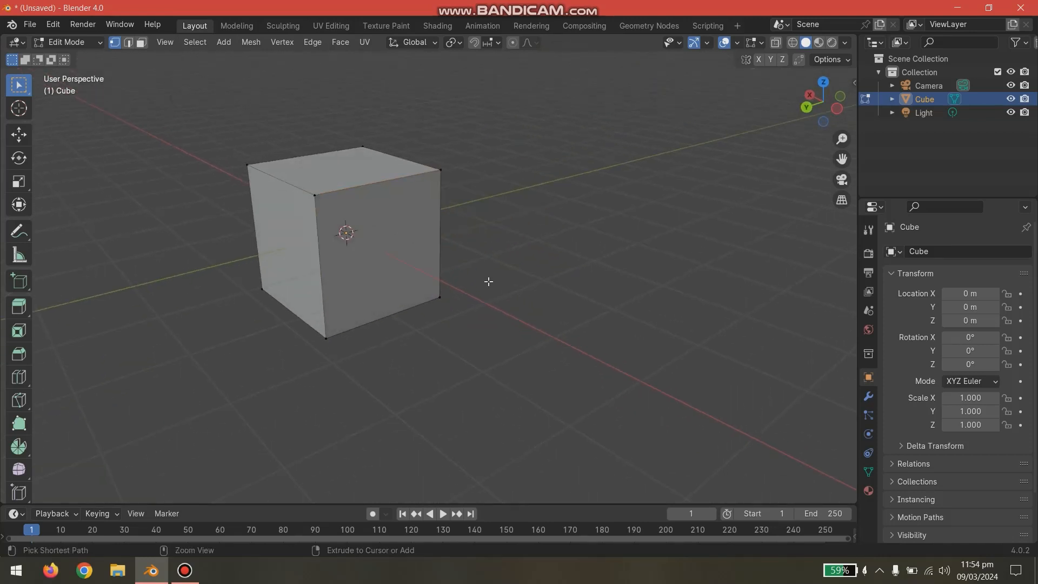
{"action": "left_click", "coordinate": [128, 42]}
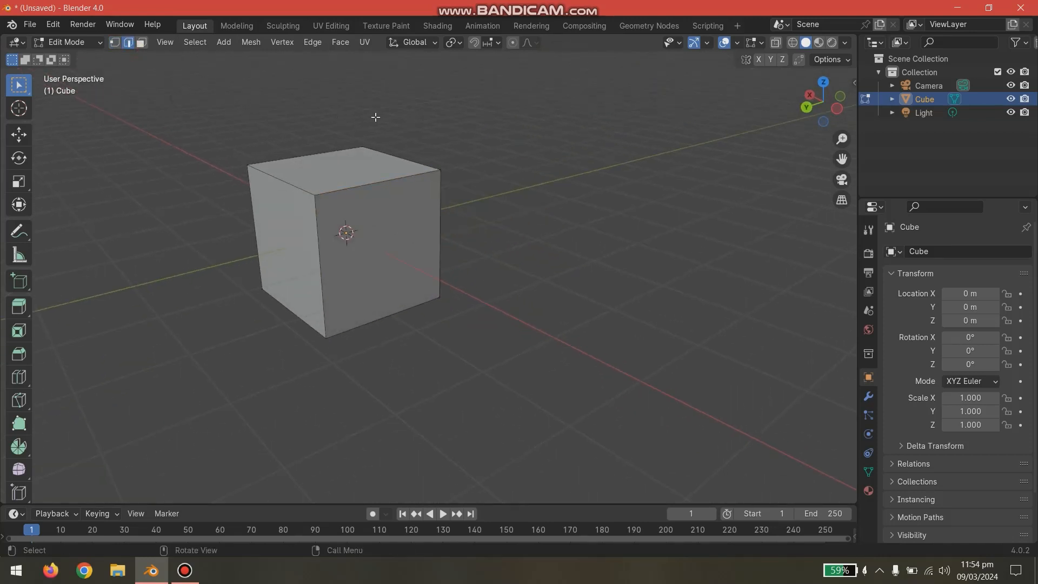
- Extrude the cube's top edge on the negative-X side outward along global X, and undo that extrusion
{"action": "scroll", "coordinate": [395, 110], "scroll_direction": "up", "scroll_amount": 3}
{"action": "scroll", "coordinate": [398, 110], "scroll_direction": "down", "scroll_amount": 2}
{"action": "middle_click_drag", "start_coordinate": [397, 110], "coordinate": [448, 215]}
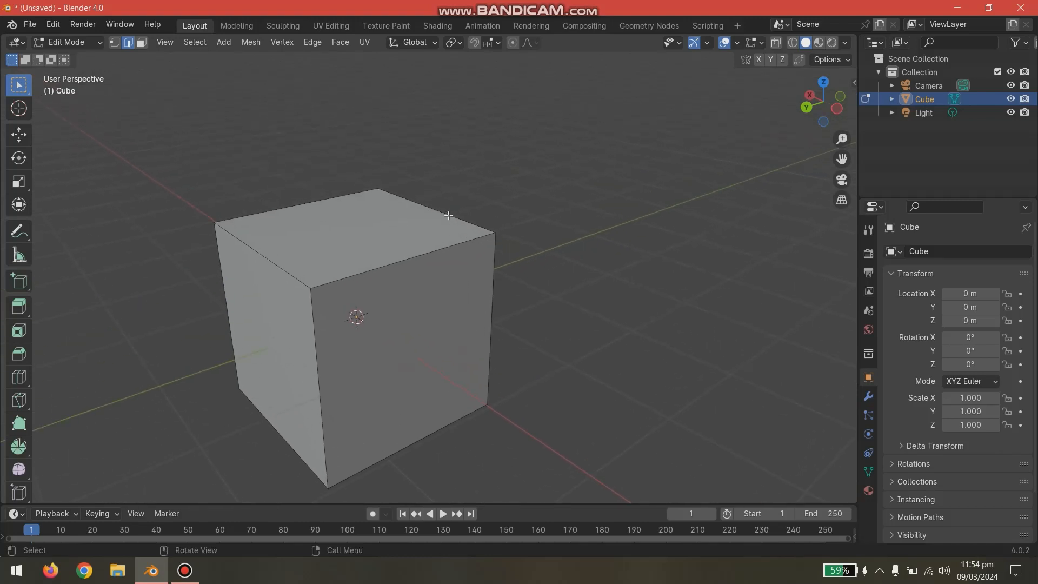
{"action": "left_click", "coordinate": [405, 263]}
{"action": "key", "text": "e"}
{"action": "key", "text": "x"}
{"action": "left_click", "coordinate": [585, 350]}
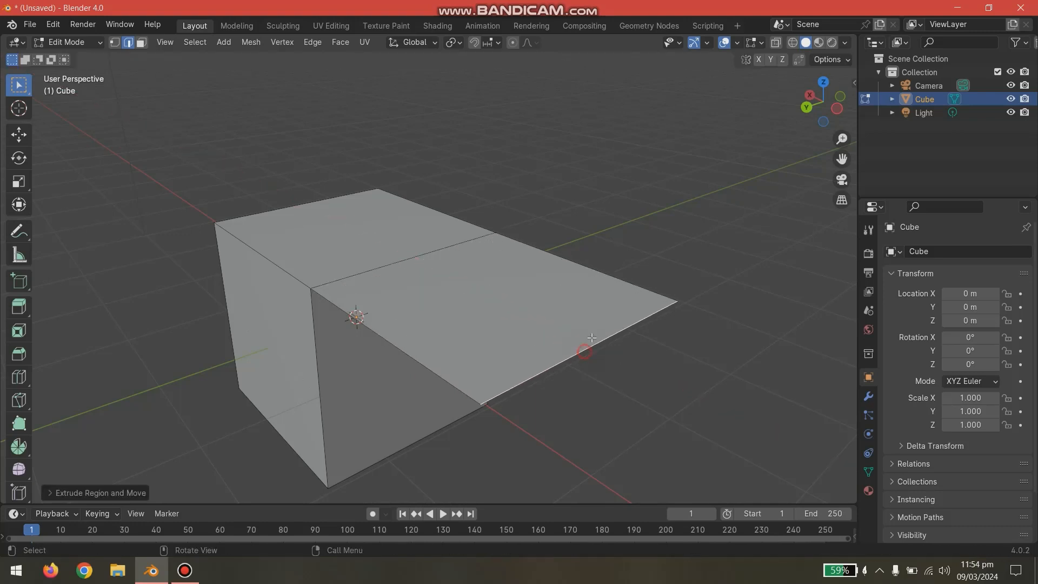
{"action": "key", "text": "ctrl+z"}
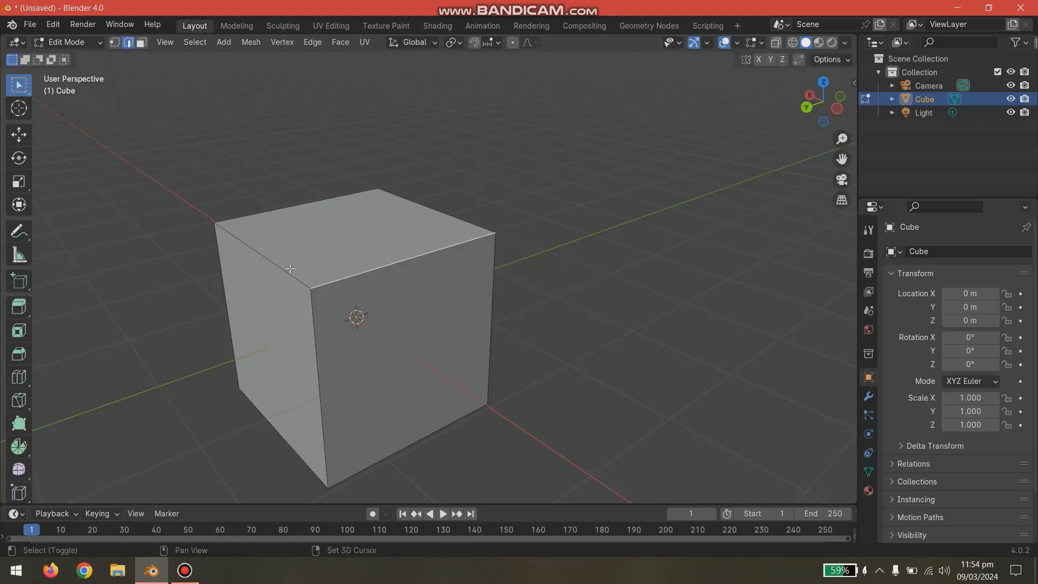
- Add the positive-Y top edge to the selection and try extruding both edges together, first freely and again along global X
{"action": "scroll", "coordinate": [304, 297], "scroll_direction": "down", "scroll_amount": 3}
{"action": "key", "text": "g"}
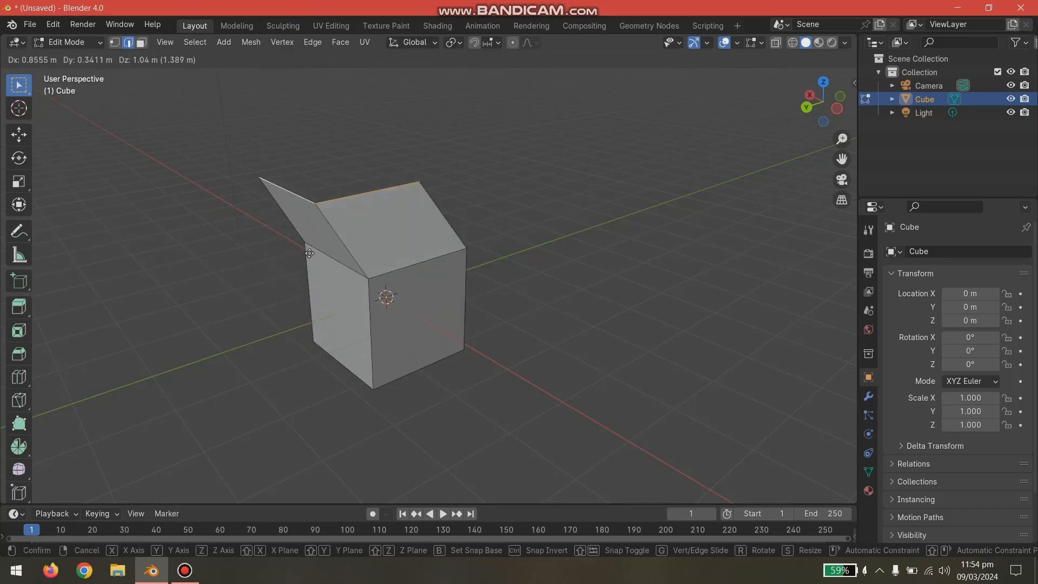
{"action": "key", "text": "Escape"}
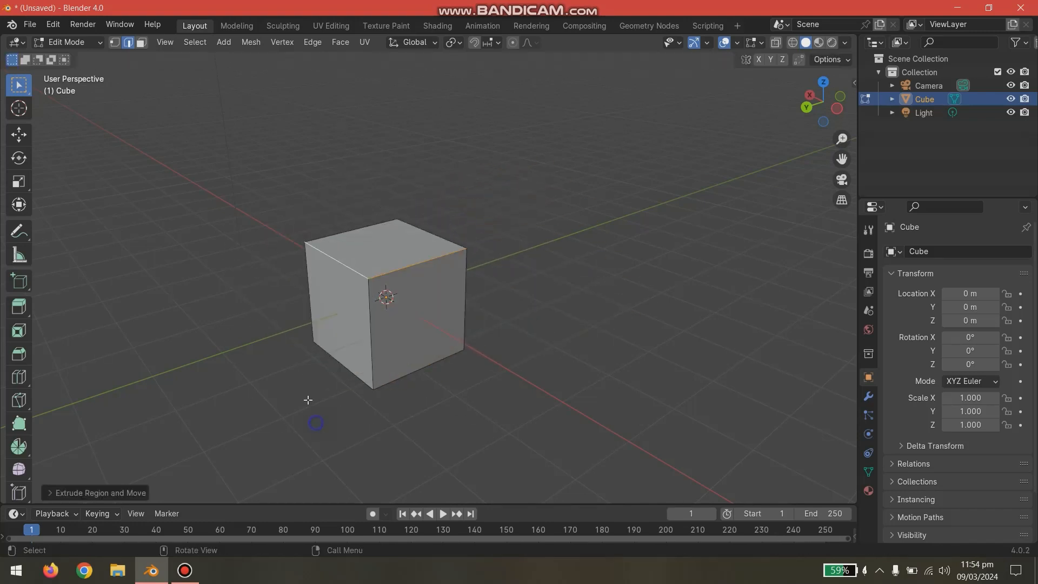
{"action": "scroll", "coordinate": [278, 347], "scroll_direction": "up", "scroll_amount": 3}
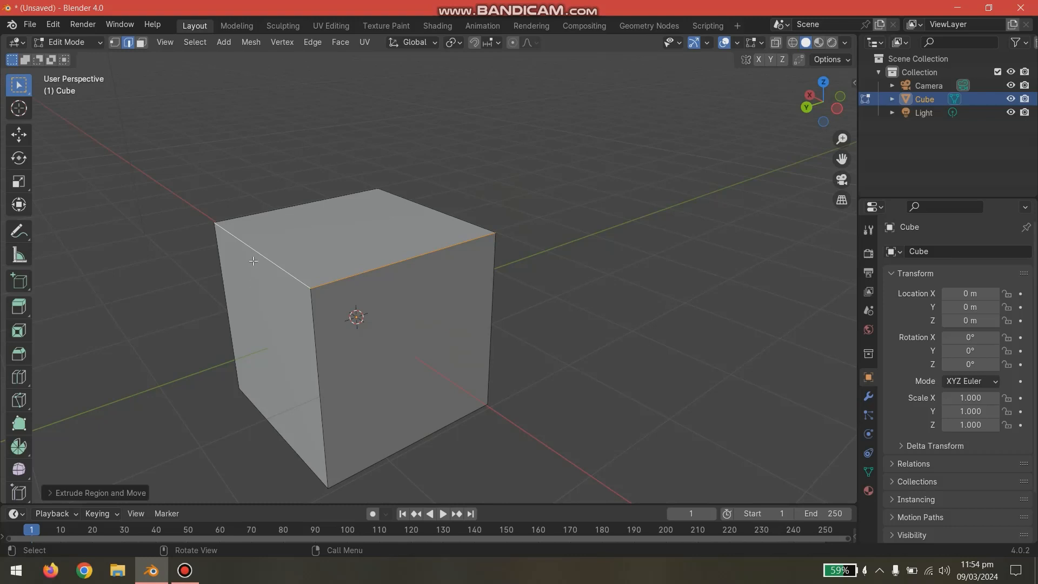
{"action": "key", "text": "g"}
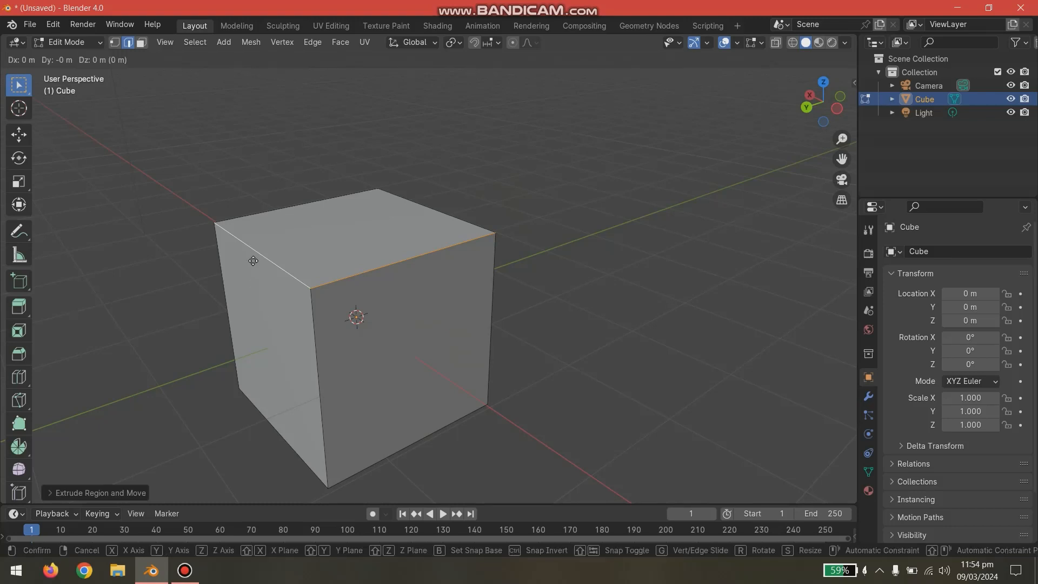
{"action": "key", "text": "x"}
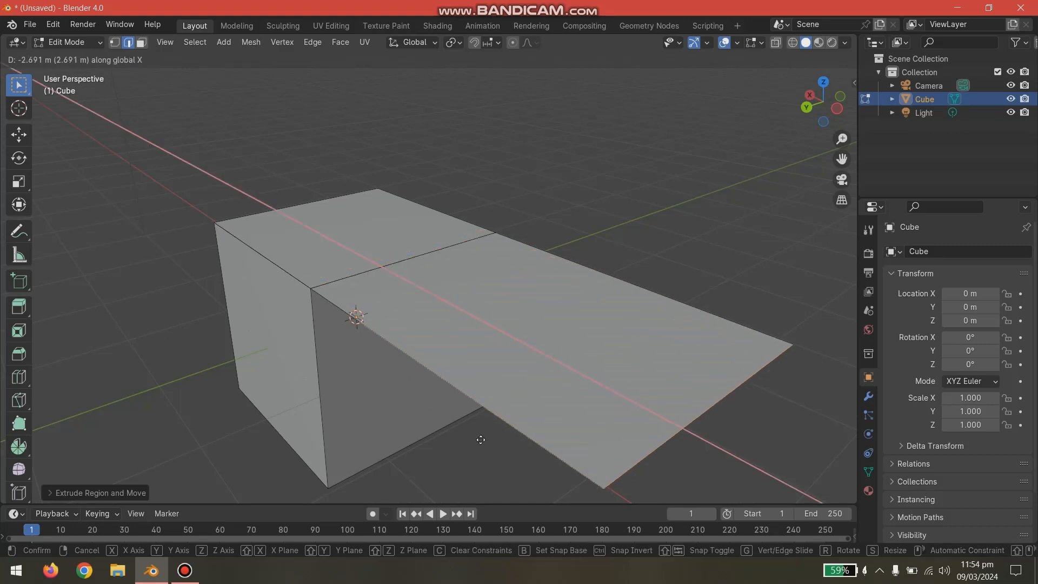
{"action": "key", "text": "Escape"}
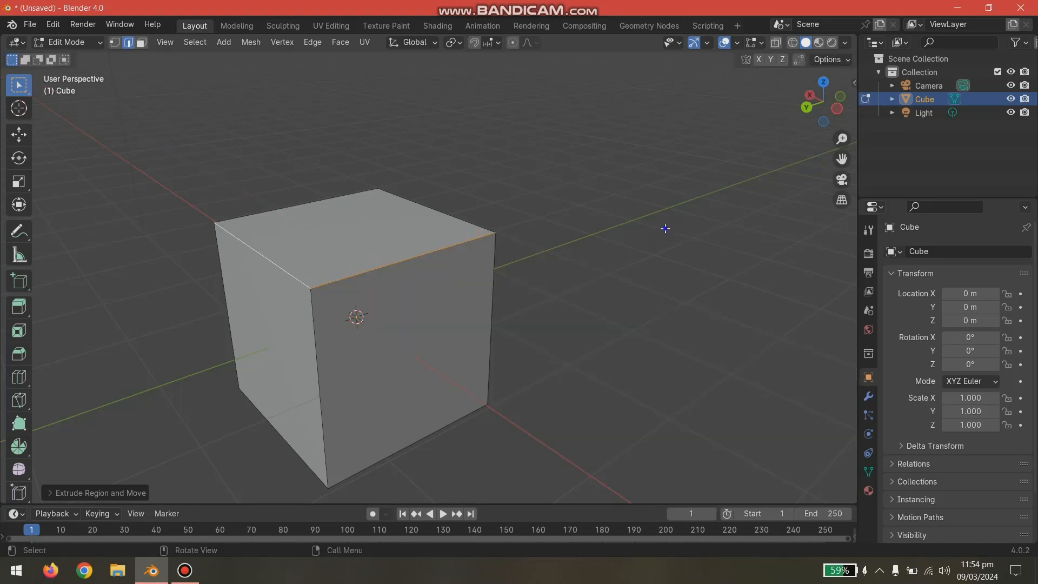
- Try the Spin extrusion on the two selected top edges, and undo it
{"action": "scroll", "coordinate": [350, 258], "scroll_direction": "up", "scroll_amount": 3}
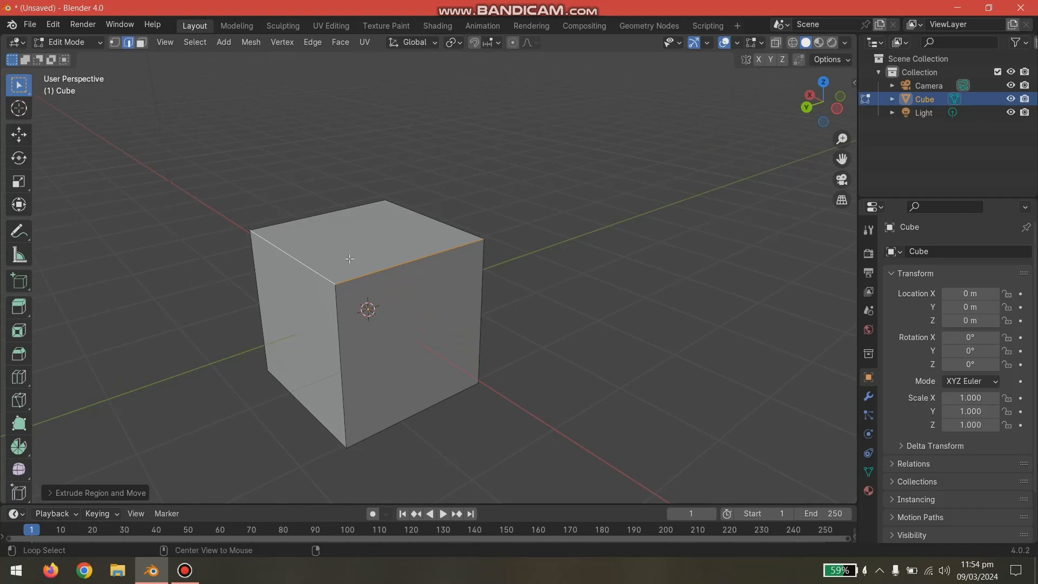
{"action": "key", "text": "alt+e"}
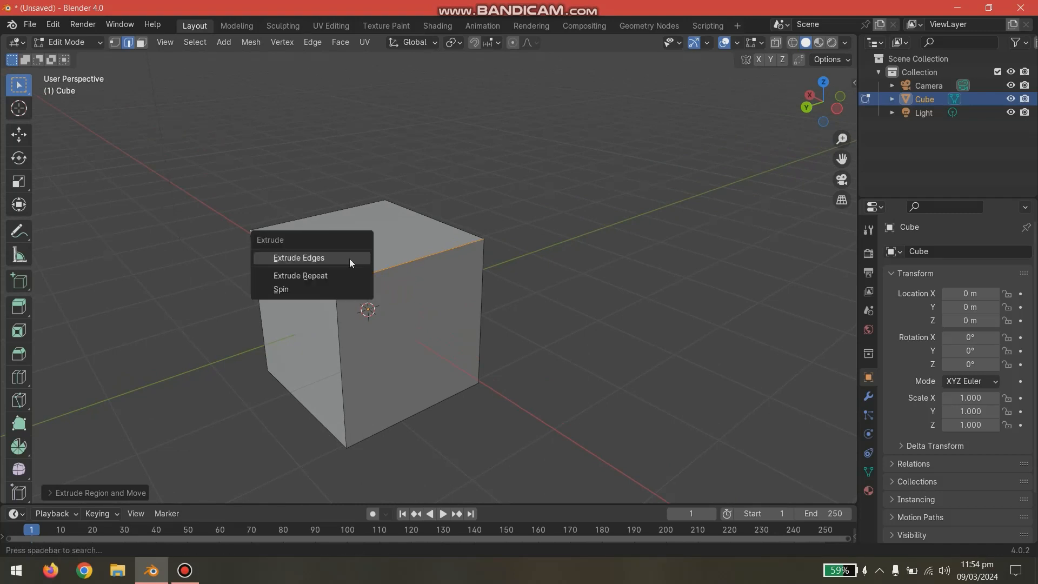
{"action": "left_click", "coordinate": [280, 289]}
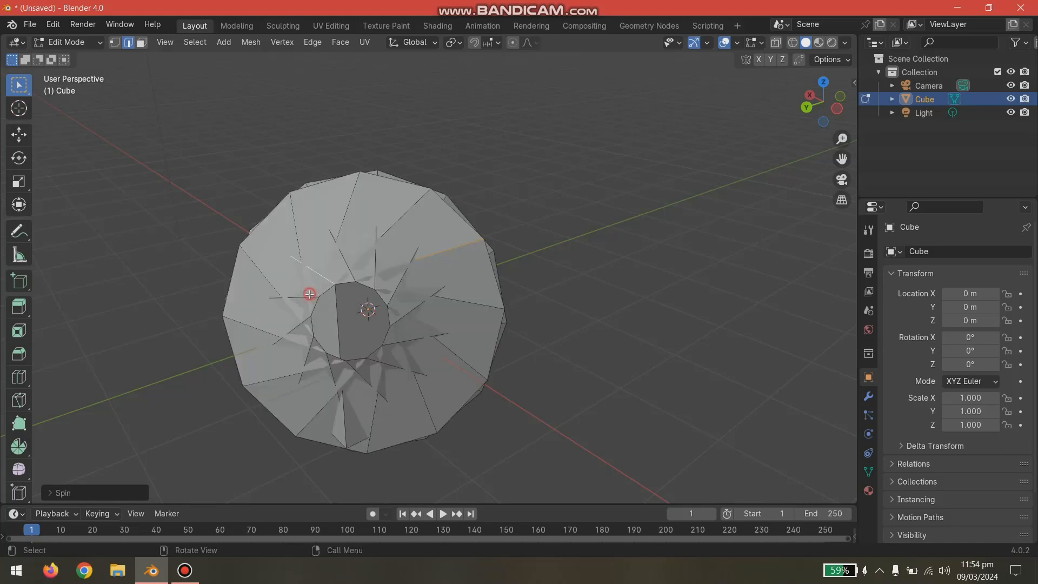
{"action": "mouse_move", "coordinate": [557, 289]}
{"action": "middle_mouse_down"}
{"action": "mouse_move", "coordinate": [326, 273]}
{"action": "mouse_move", "coordinate": [565, 285]}
{"action": "mouse_move", "coordinate": [549, 277]}
{"action": "middle_mouse_up"}
{"action": "key", "text": "ctrl+z"}
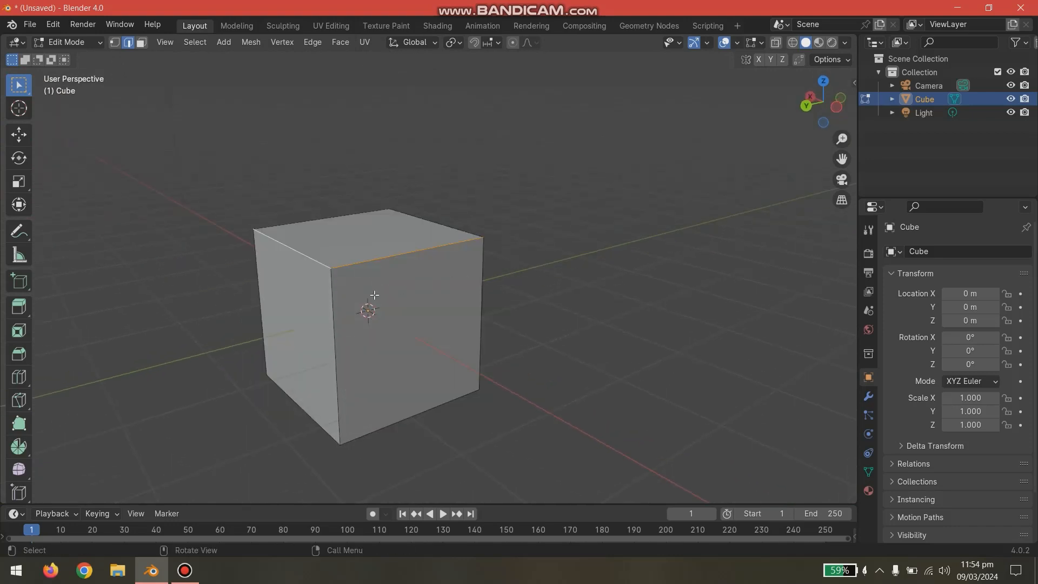
- Select only the top edge on the cube's positive-Y side and extrude it freely outward
{"action": "left_click", "coordinate": [280, 248]}
{"action": "scroll", "coordinate": [288, 254], "scroll_direction": "up", "scroll_amount": 1}
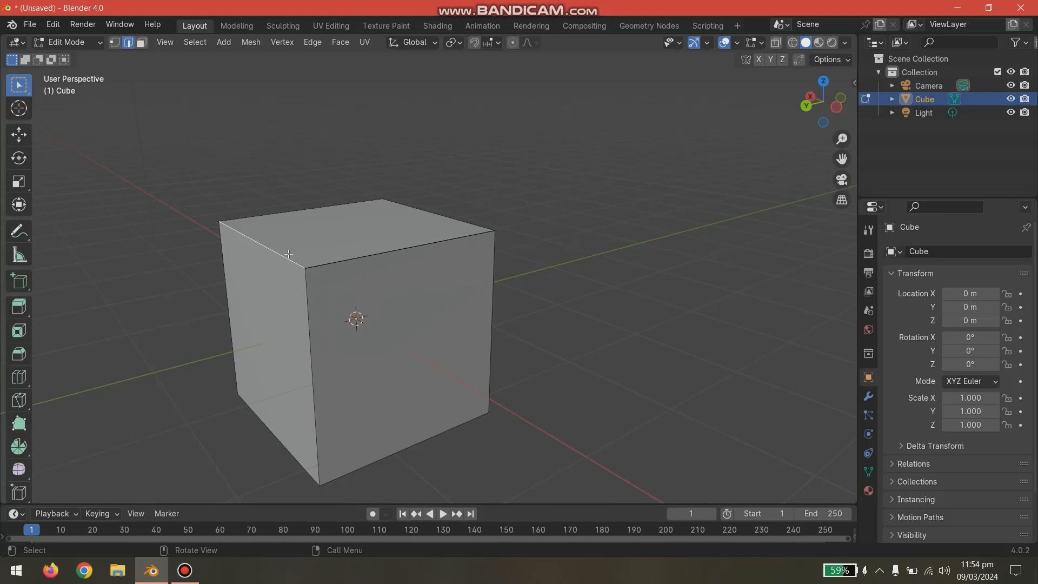
{"action": "left_click", "coordinate": [301, 269], "text": "shift"}
{"action": "left_click", "coordinate": [289, 257]}
{"action": "key", "text": "g"}
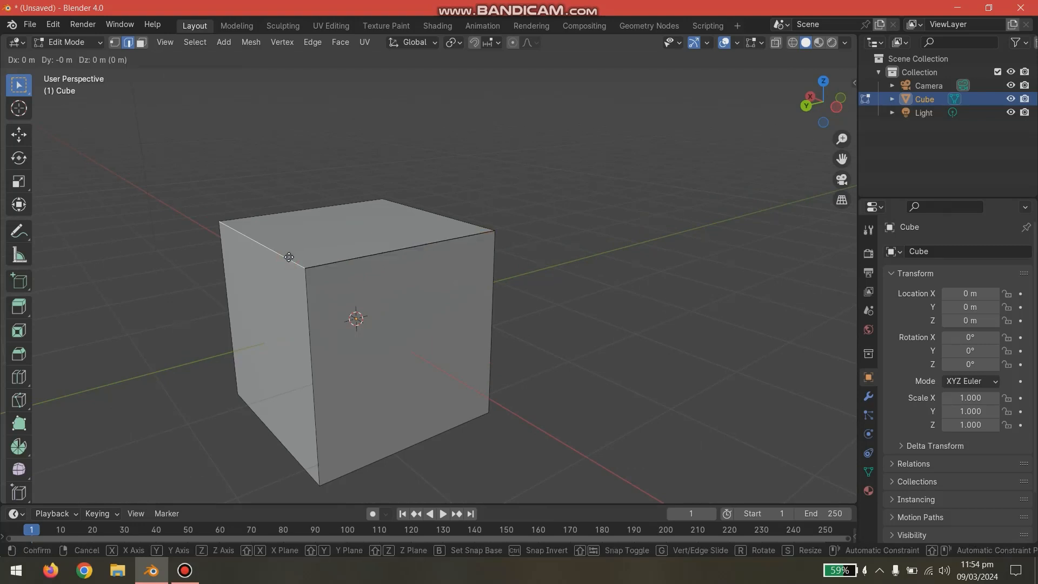
{"action": "left_click", "coordinate": [76, 299]}
- Try extruding the negative-X top edge along global X, cancel it, and undo the positive-Y edge extrusion
{"action": "left_click", "coordinate": [385, 252]}
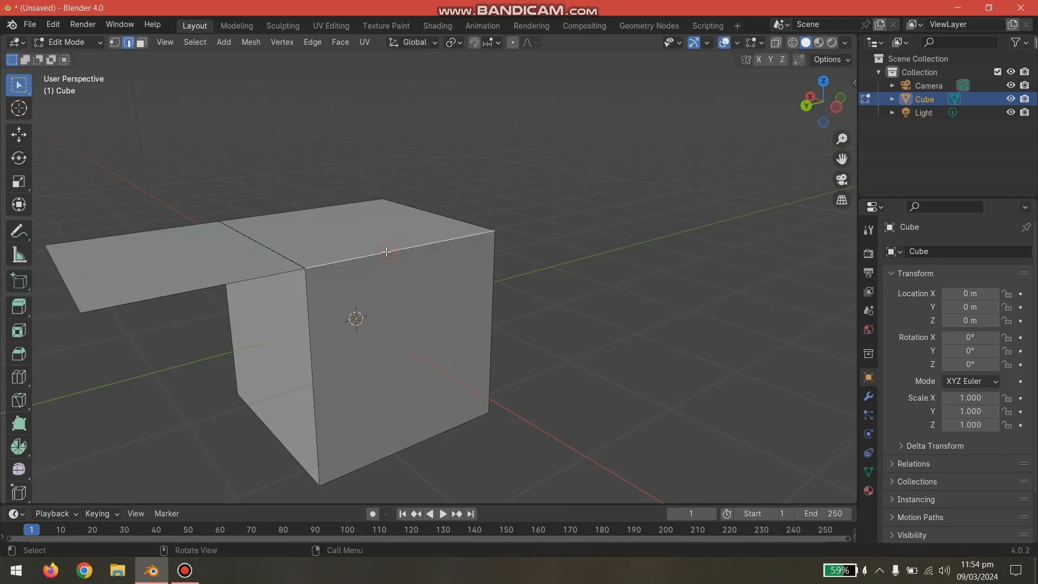
{"action": "key", "text": "g"}
{"action": "key", "text": "x"}
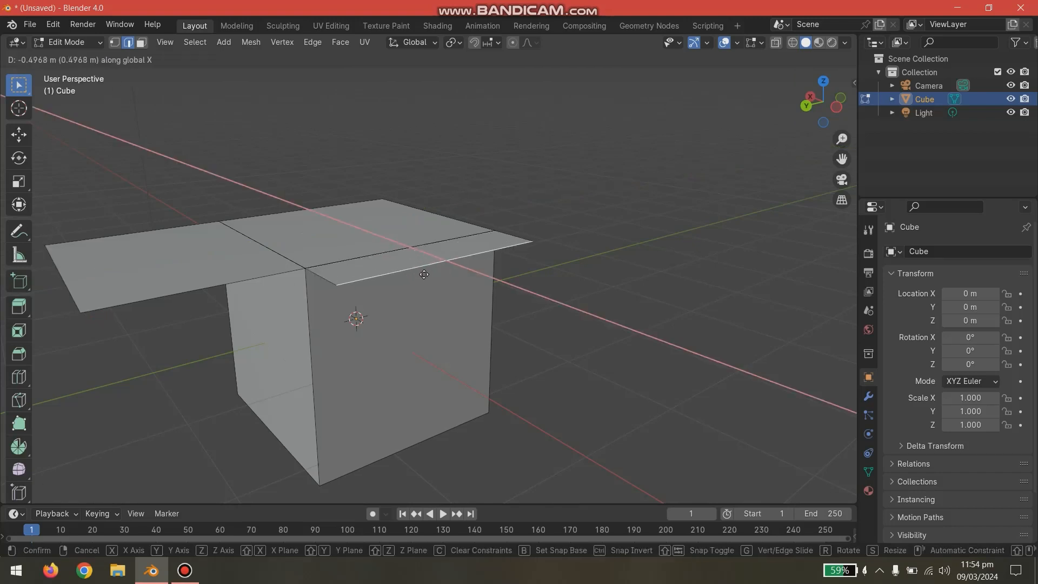
{"action": "key", "text": "Escape"}
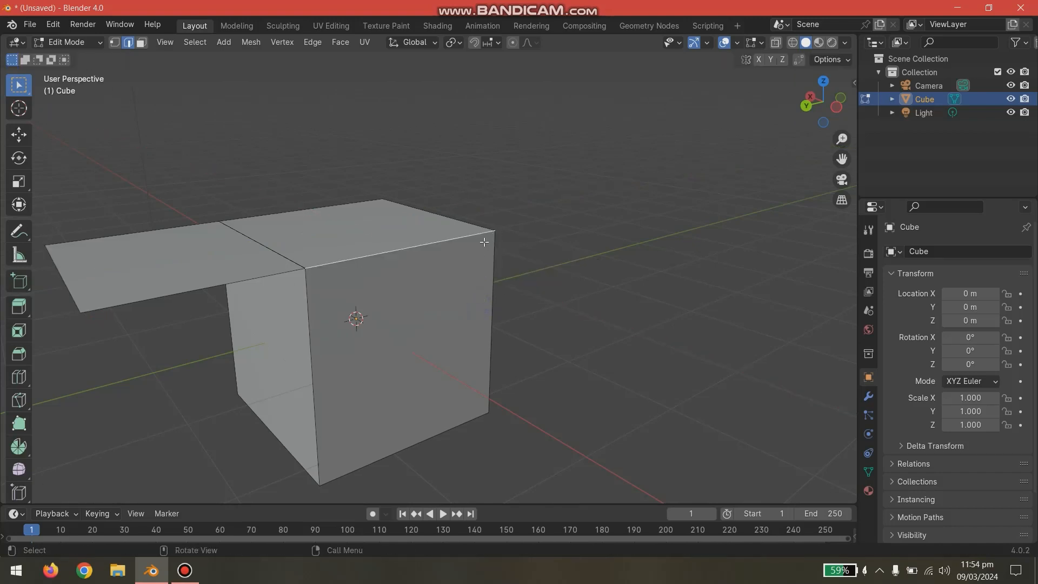
{"action": "key", "text": "ctrl+z"}
{"action": "key", "text": "ctrl+z"}
- Extrude the cube's top edge on the negative-X side about 1.6 m outward along global X
{"action": "middle_click_drag", "start_coordinate": [461, 271], "coordinate": [458, 479]}
{"action": "left_click", "coordinate": [824, 104]}
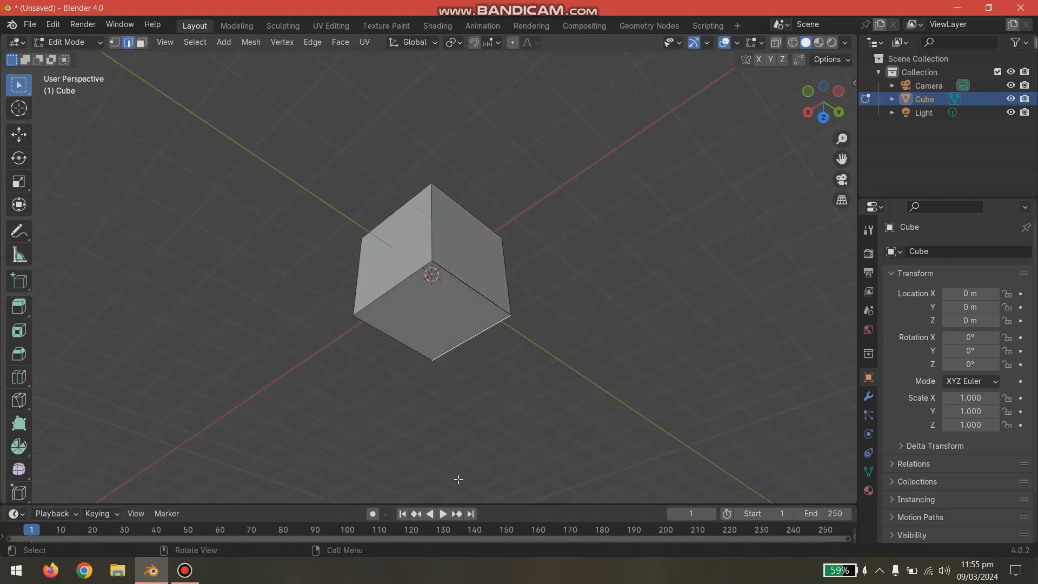
{"action": "left_click", "coordinate": [822, 116]}
{"action": "middle_click_drag", "start_coordinate": [435, 302], "coordinate": [355, 254]}
{"action": "left_click", "coordinate": [391, 250]}
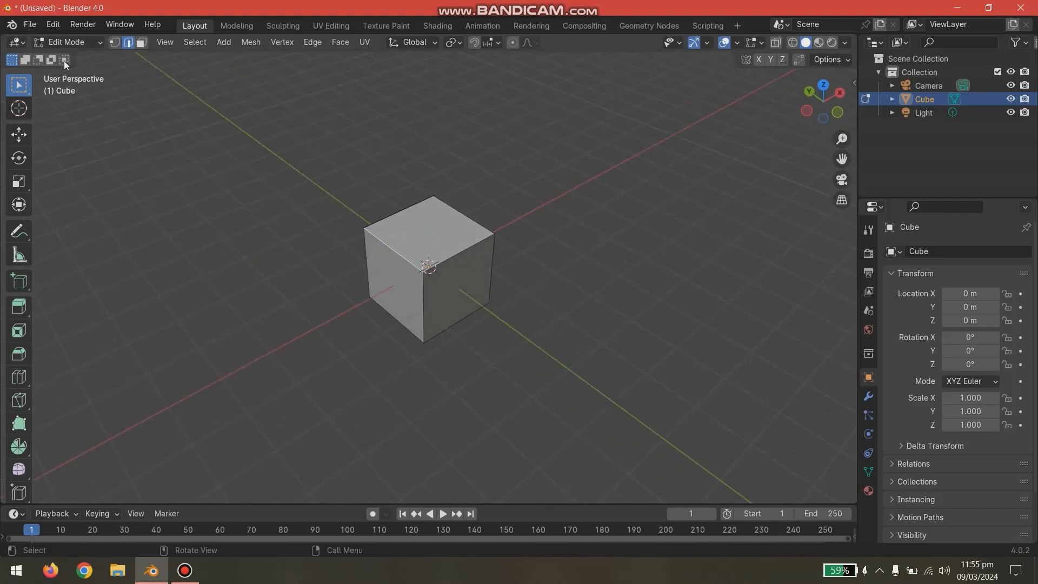
{"action": "key", "text": "g"}
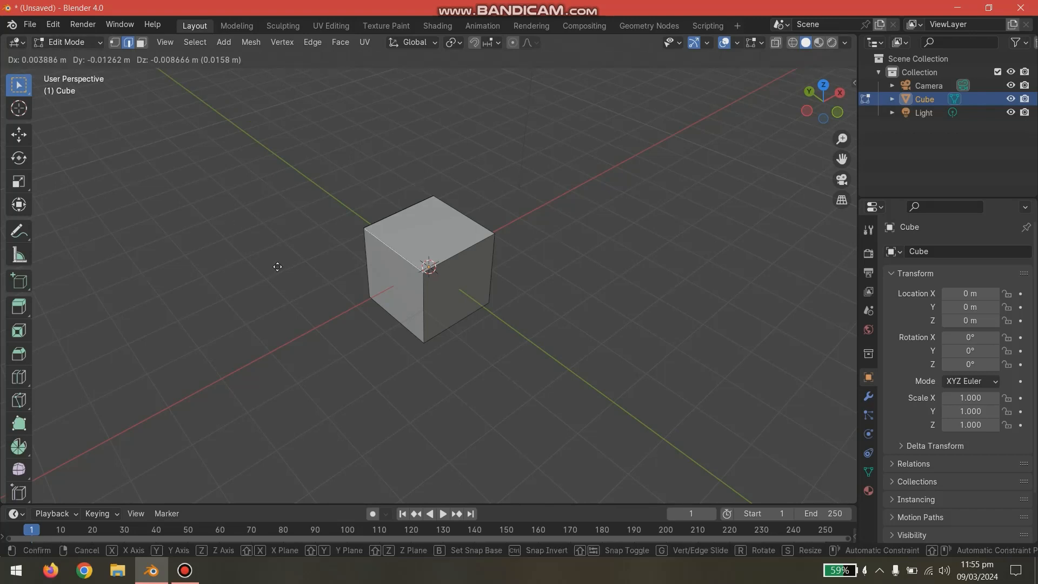
{"action": "key", "text": "x"}
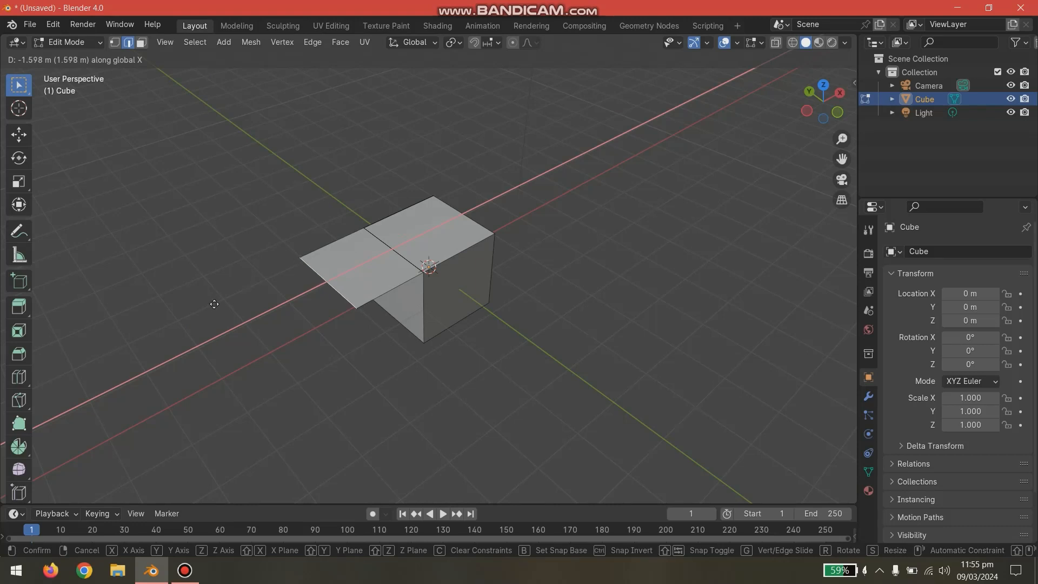
{"action": "left_click", "coordinate": [214, 303]}
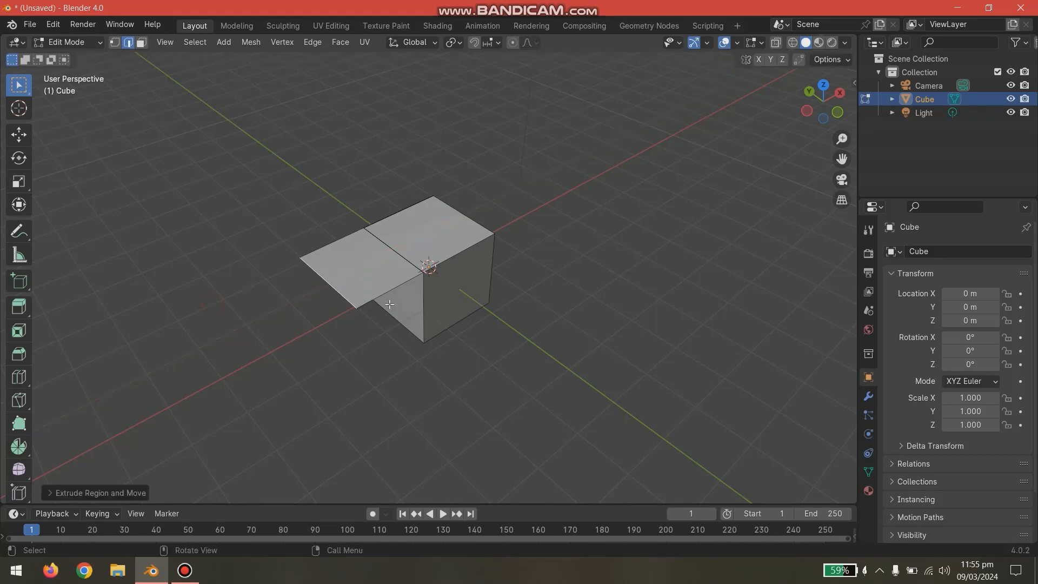
- Select the top edge on the cube's negative-Y side and extrude it about 1.6 m outward without an axis constraint
{"action": "left_click", "coordinate": [457, 255]}
{"action": "key", "text": "g"}
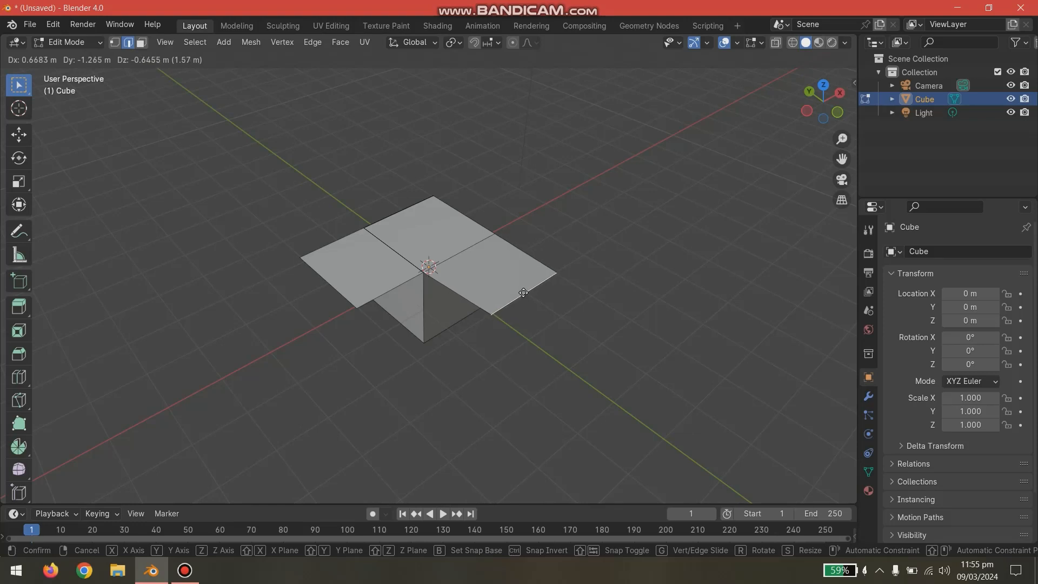
{"action": "left_click", "coordinate": [524, 292]}
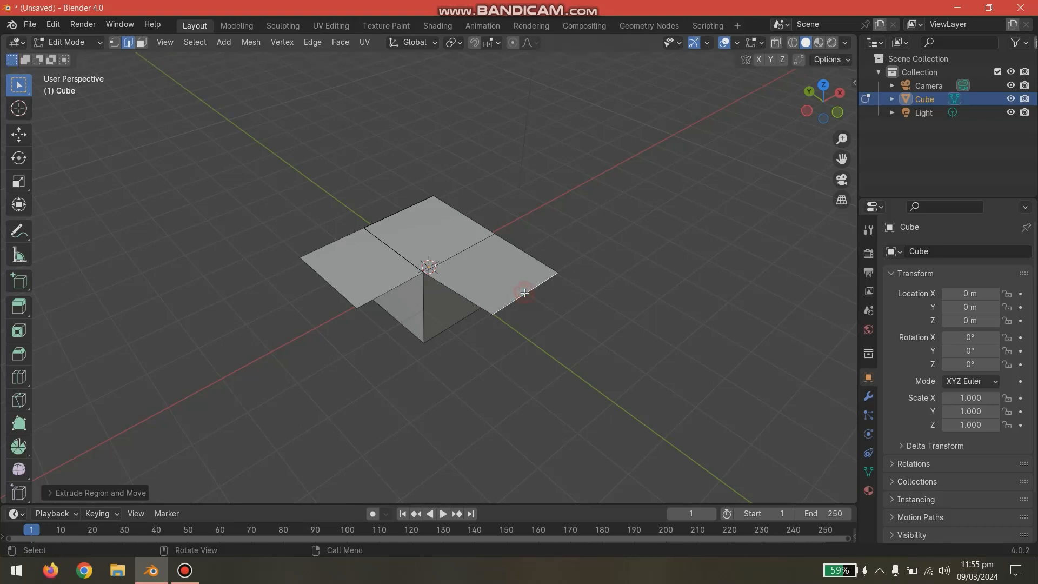
- Examine the extruded shape in Object Mode, and return to Edit Mode to check its outer edges from a lower angle
{"action": "left_click", "coordinate": [608, 332]}
{"action": "key", "text": "Tab"}
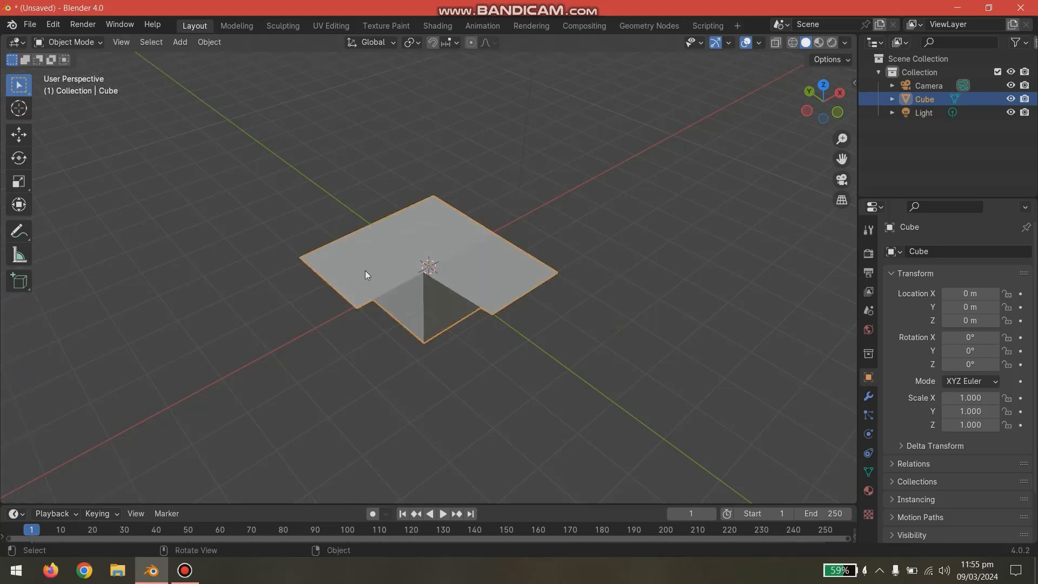
{"action": "key", "text": "Tab"}
{"action": "left_click", "coordinate": [314, 275]}
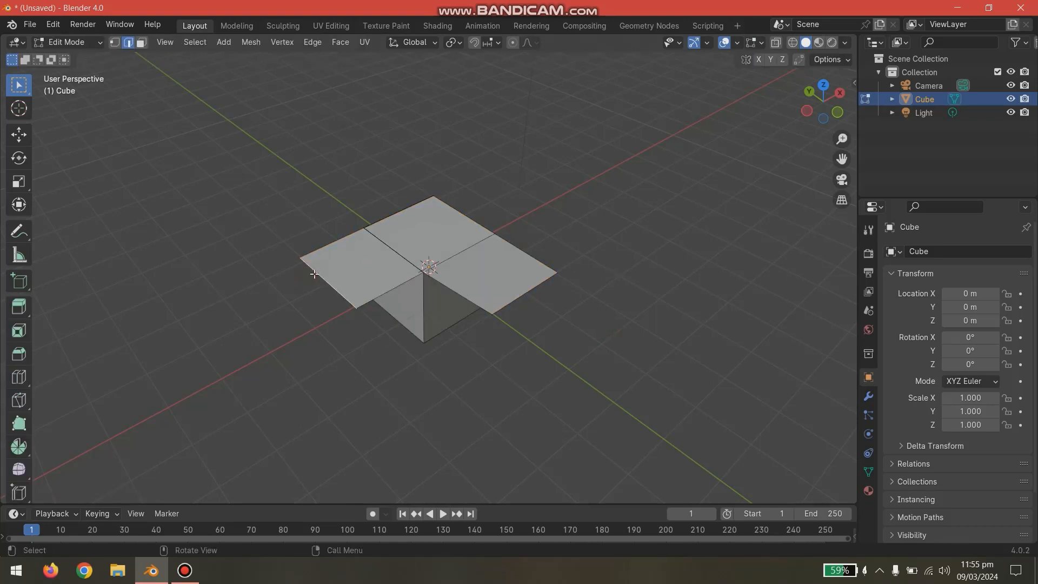
{"action": "middle_click_drag", "start_coordinate": [635, 321], "coordinate": [655, 290]}
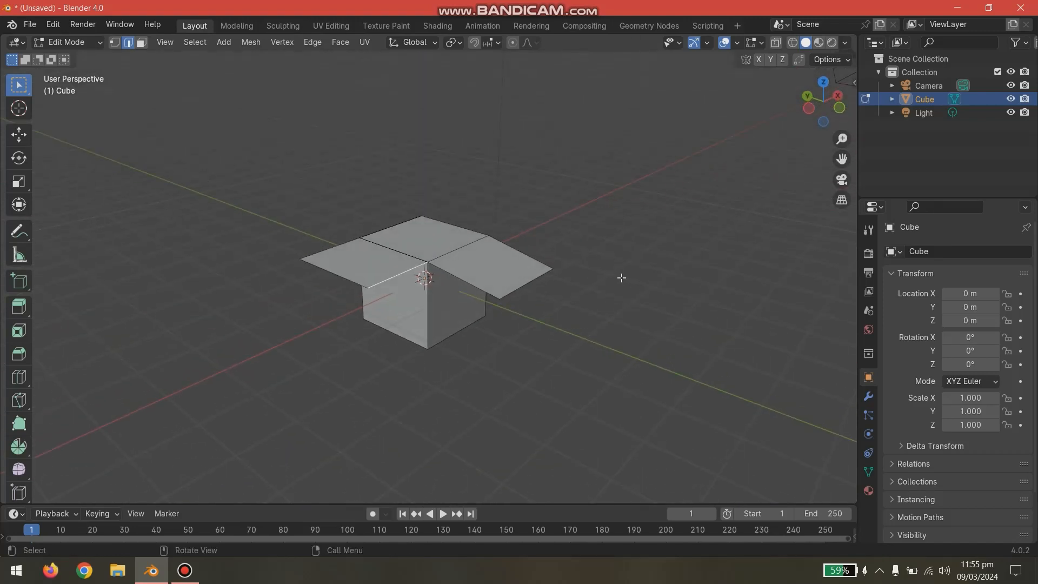
- Undo the unconstrained extrusion and extrude the negative-Y top edge about 1.6 m outward along global Y instead
{"action": "key", "text": "Tab"}
{"action": "key", "text": "ctrl+z"}
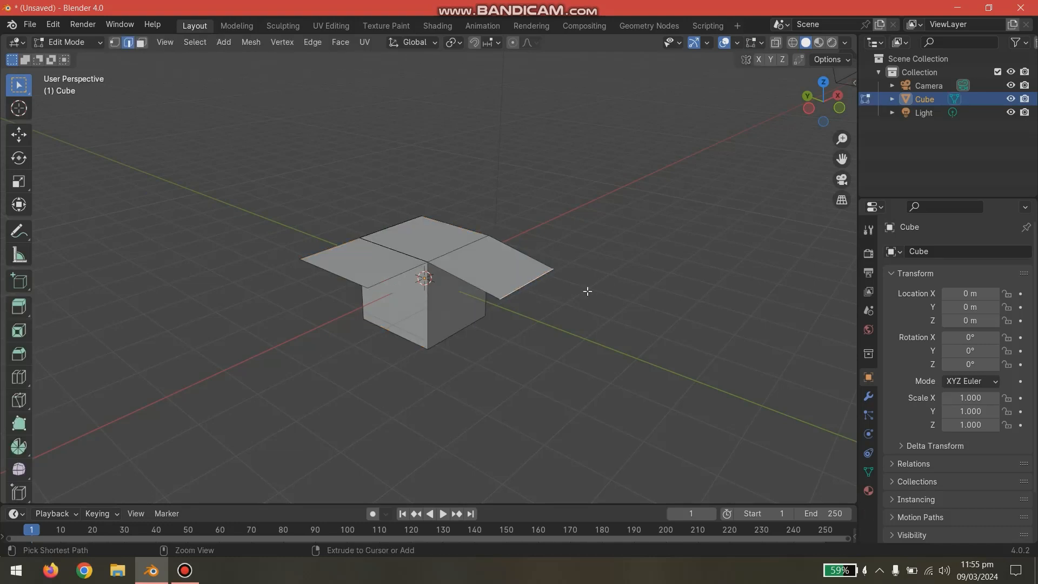
{"action": "key", "text": "ctrl+z"}
{"action": "key", "text": "e"}
{"action": "key", "text": "y"}
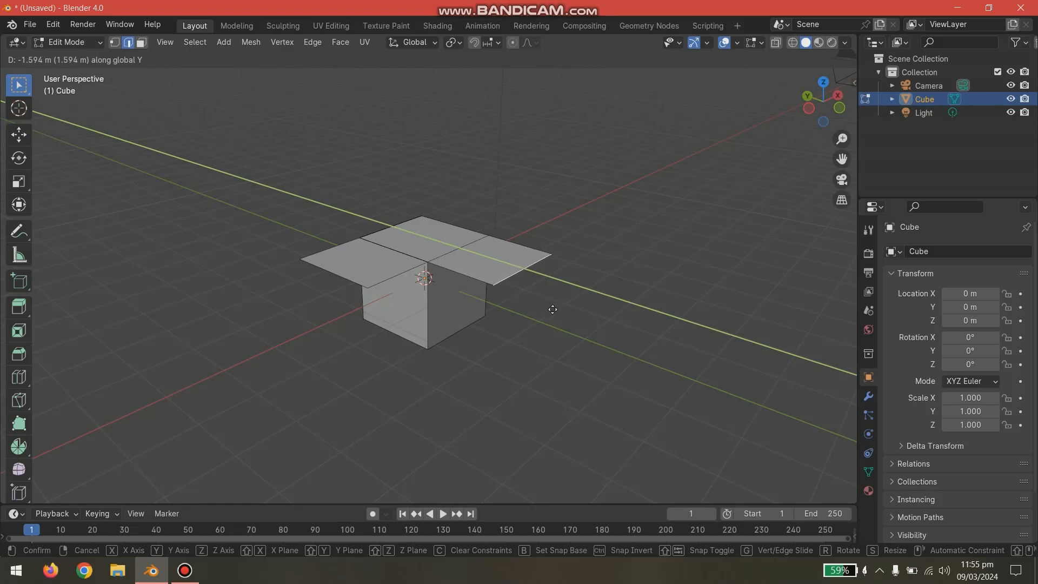
{"action": "left_click", "coordinate": [553, 310]}
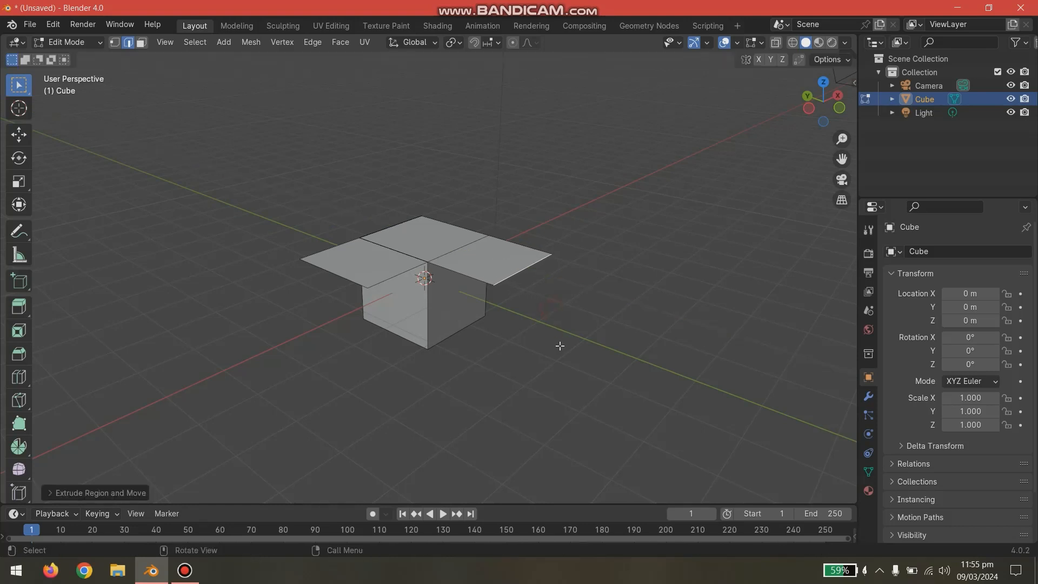
- Switch to face selection and select the extruded face on the cube's negative-Y side
{"action": "middle_click_drag", "start_coordinate": [610, 353], "coordinate": [616, 441]}
{"action": "left_click", "coordinate": [510, 283]}
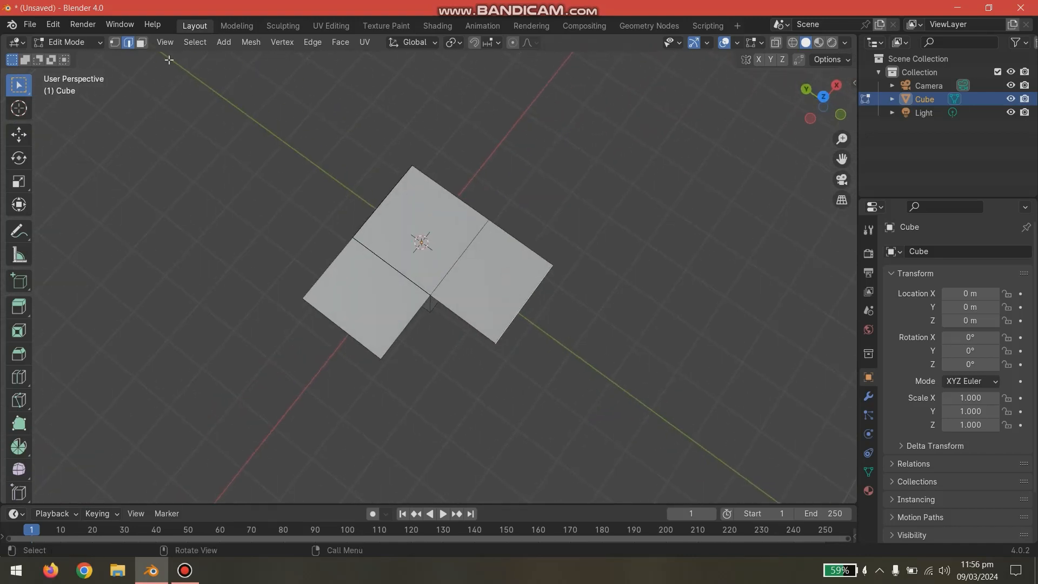
{"action": "key", "text": "3"}
{"action": "left_click", "coordinate": [499, 279]}
{"action": "middle_click_drag", "start_coordinate": [737, 384], "coordinate": [725, 267]}
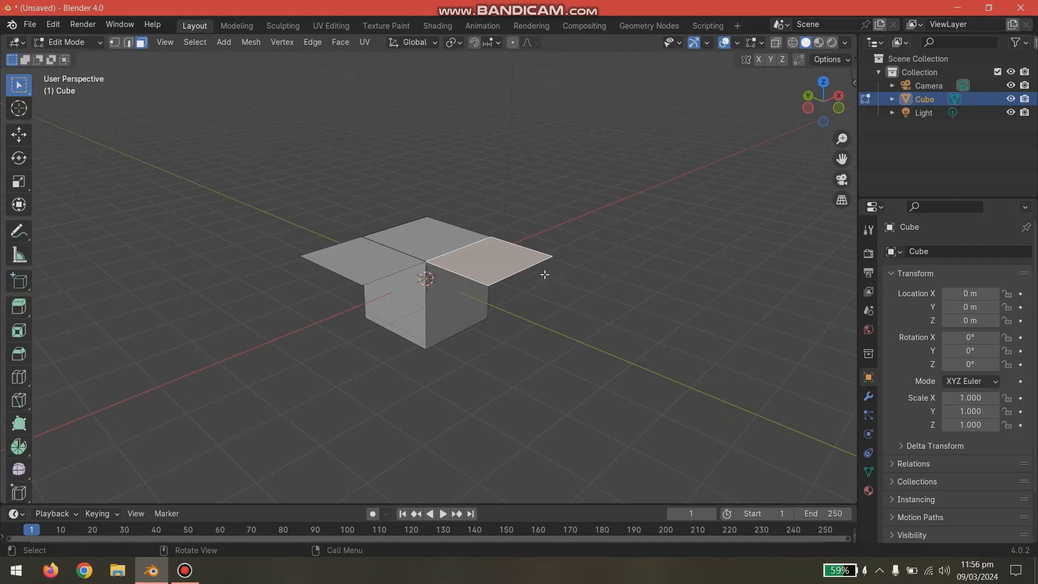
- Select the flap face on the cube's negative-X side and try extruding it along its normal
{"action": "left_click", "coordinate": [523, 272]}
{"action": "left_click", "coordinate": [506, 265]}
{"action": "scroll", "coordinate": [917, 385], "scroll_direction": "down", "scroll_amount": 3}
{"action": "scroll", "coordinate": [916, 391], "scroll_direction": "up", "scroll_amount": 3}
{"action": "left_click", "coordinate": [382, 269]}
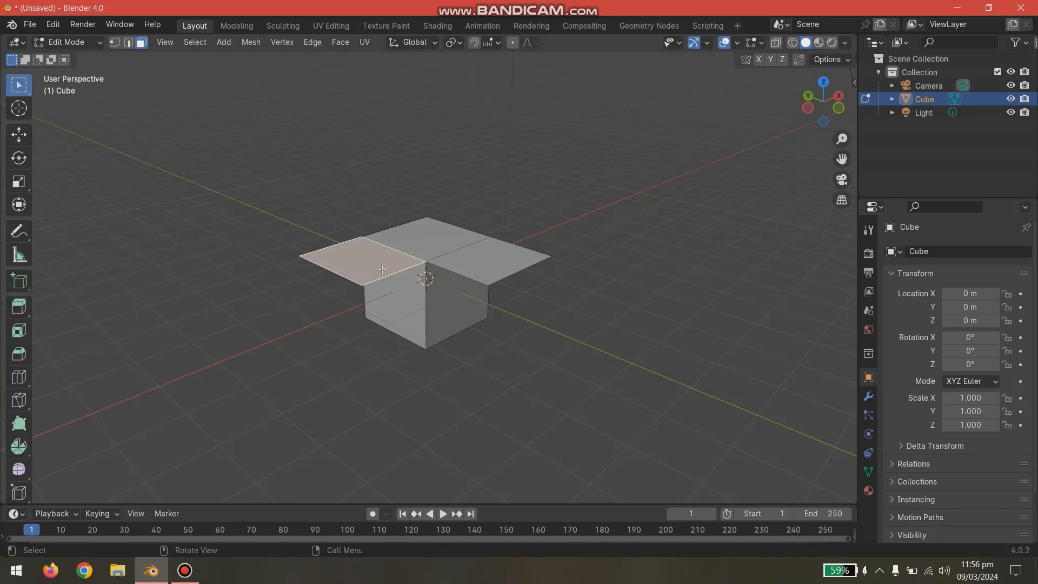
{"action": "right_click", "coordinate": [382, 269]}
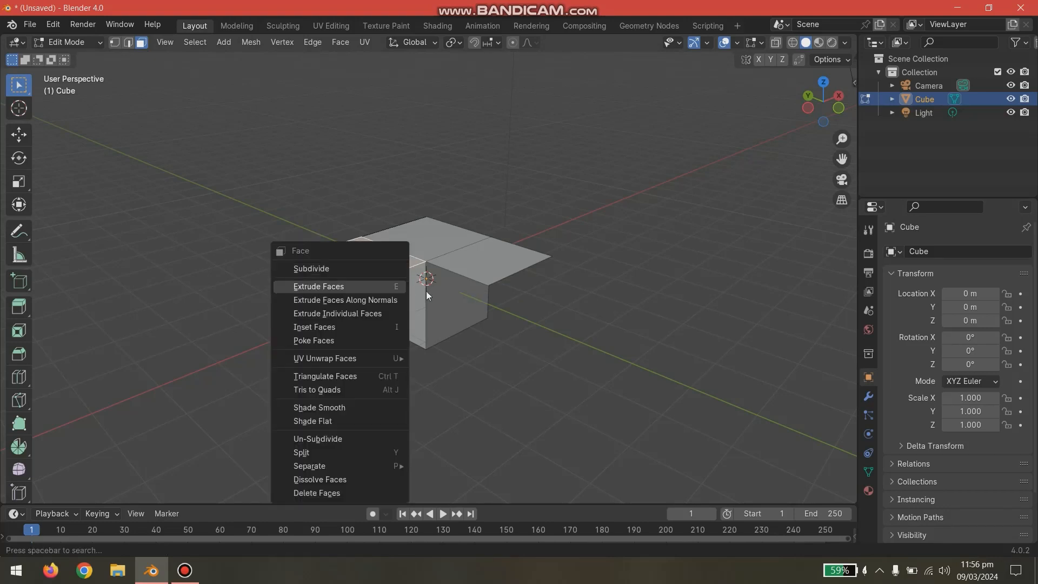
{"action": "right_click", "coordinate": [369, 268]}
{"action": "left_click", "coordinate": [348, 285]}
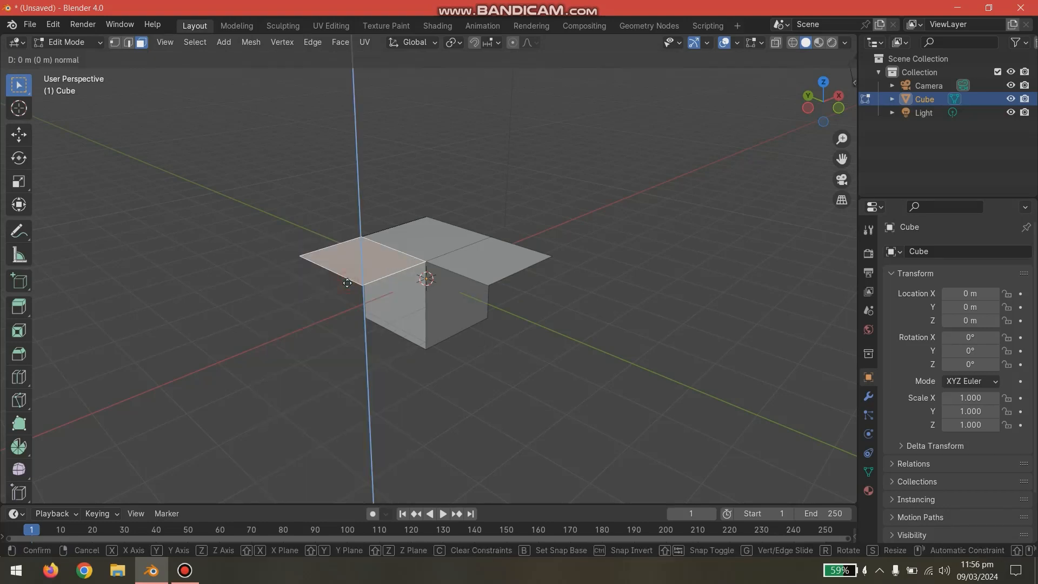
{"action": "right_click", "coordinate": [312, 163]}
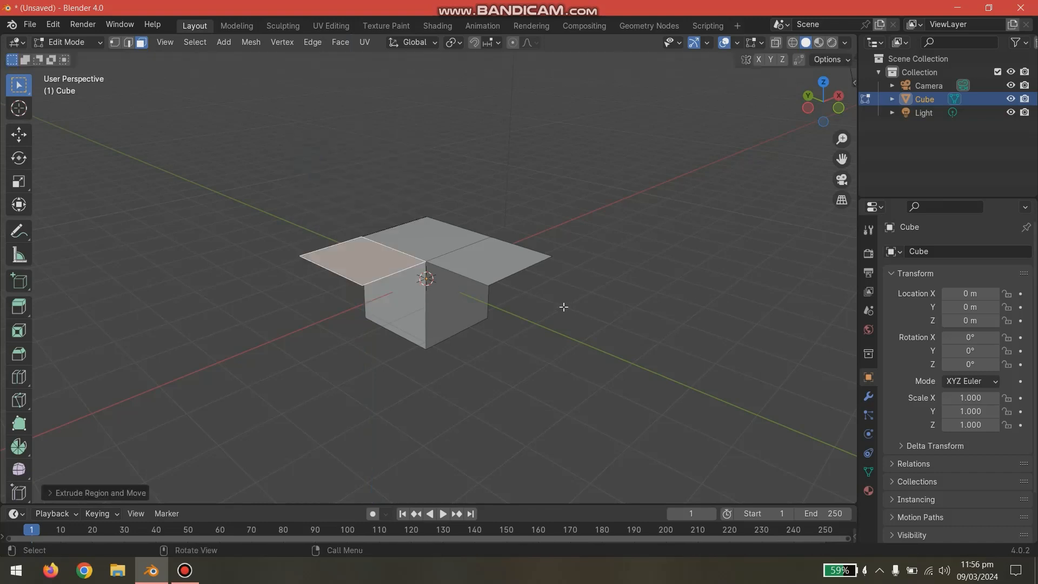
- Try extruding the negative-X flap face along global X and Y, and without an axis constraint
{"action": "key", "text": "e"}
{"action": "key", "text": "x"}
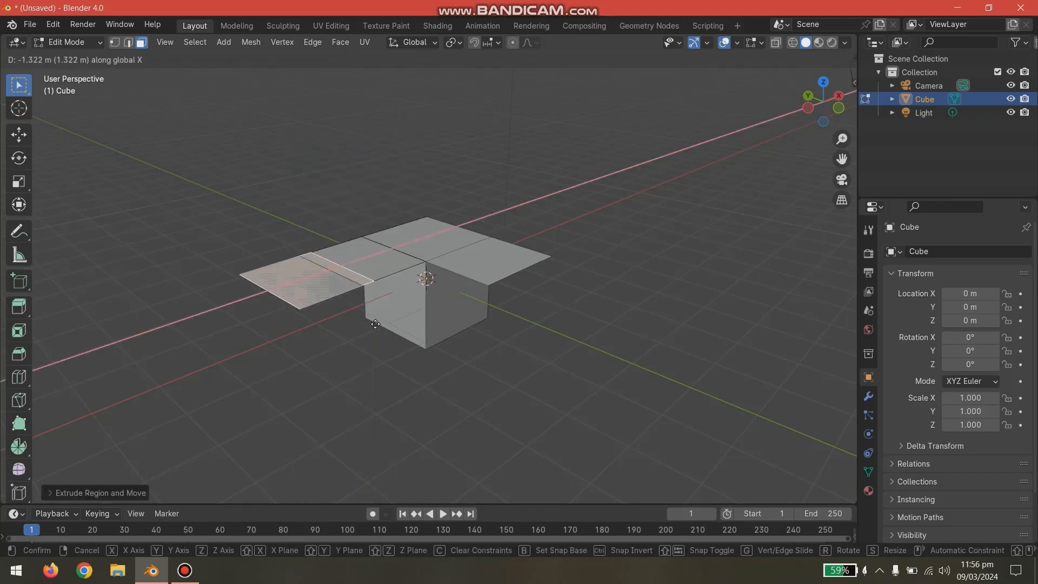
{"action": "key", "text": "x"}
{"action": "key", "text": "z"}
{"action": "key", "text": "y"}
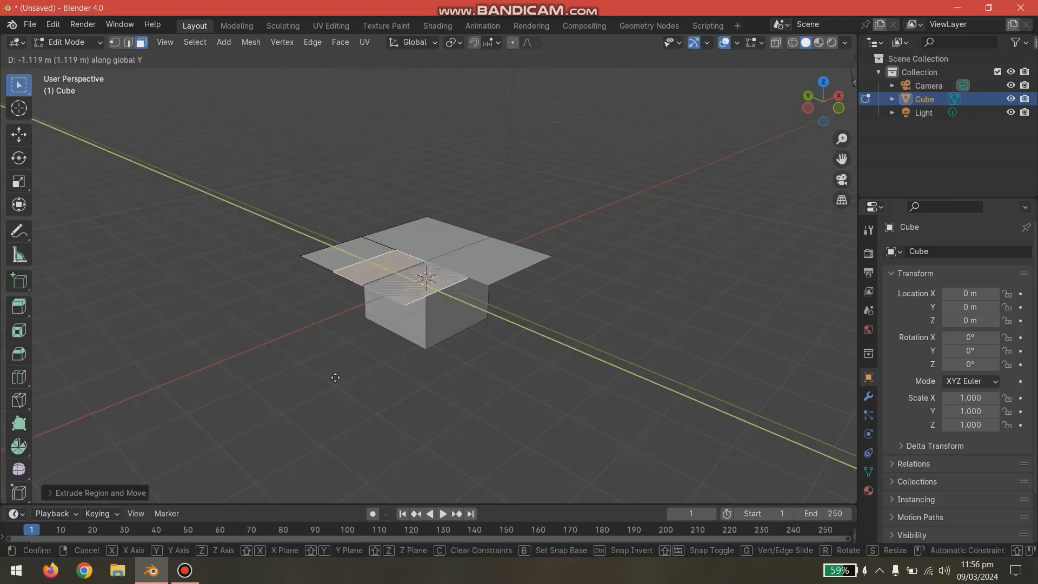
{"action": "right_click", "coordinate": [402, 396]}
{"action": "key", "text": "e"}
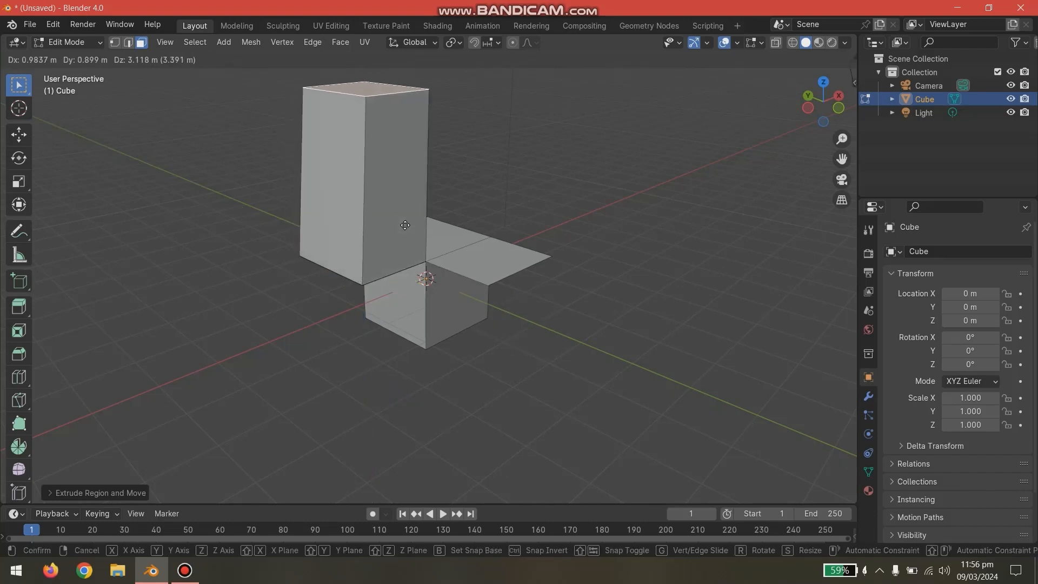
{"action": "right_click", "coordinate": [405, 225]}
- Undo the face and edge extrusions back to the plain cube
{"action": "key", "text": "ctrl+z"}
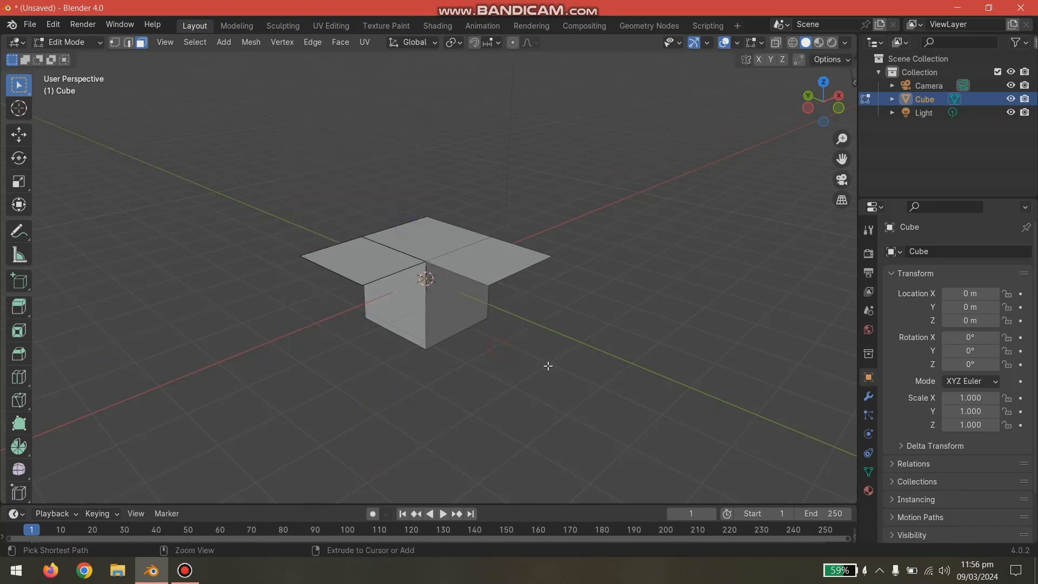
{"action": "key", "text": "ctrl+z"}
{"action": "key", "text": "ctrl+z"}
{"action": "key", "text": "ctrl+shift+z"}
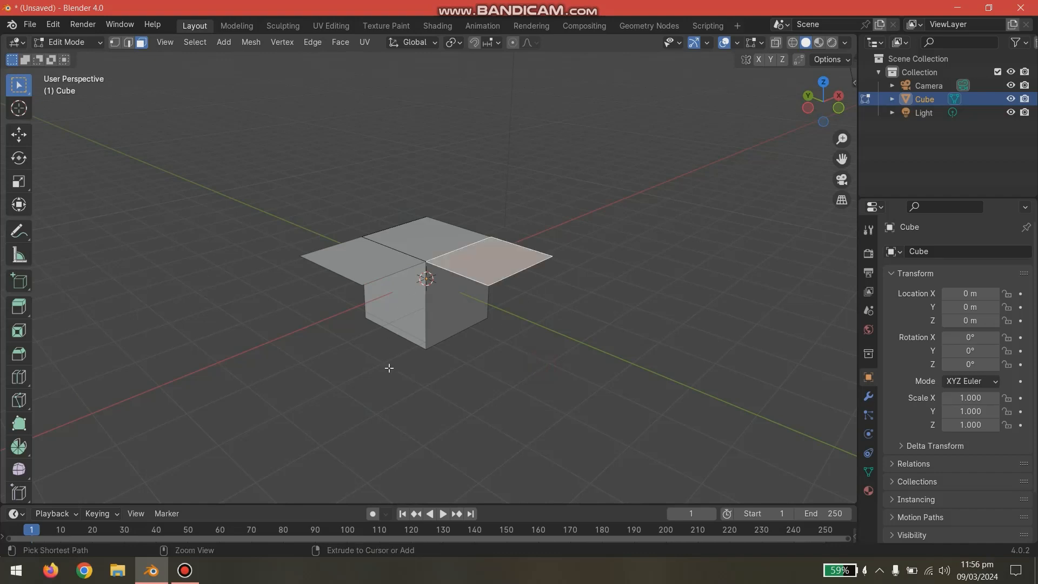
{"action": "key", "text": "ctrl+z"}
{"action": "key", "text": "ctrl+z"}
{"action": "key", "text": "ctrl+z"}
{"action": "key", "text": "ctrl+z"}
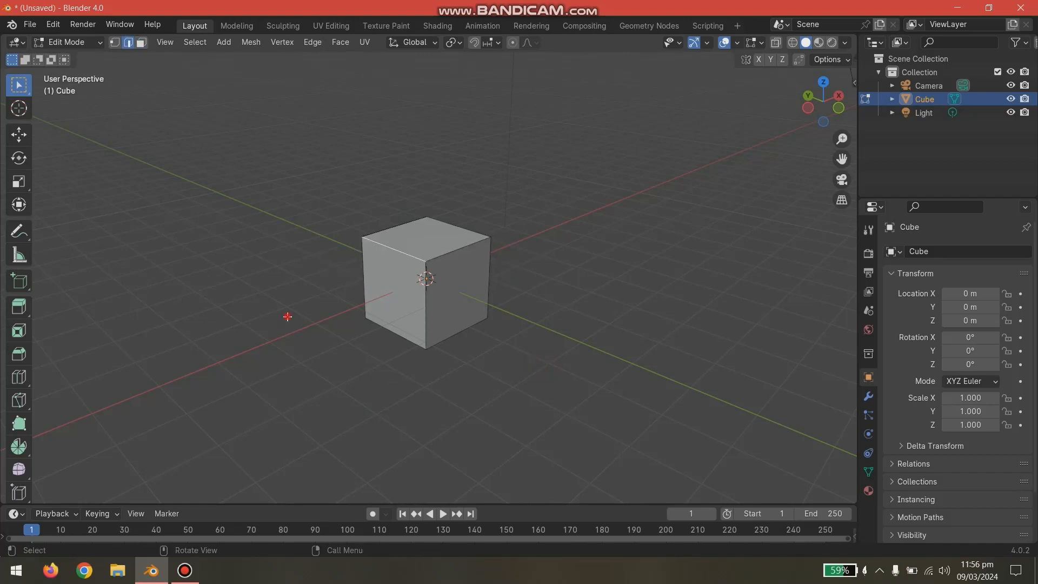
- Switch to face selection and select the cube's negative-Y side face
{"action": "left_click", "coordinate": [141, 46]}
{"action": "left_click", "coordinate": [459, 306]}
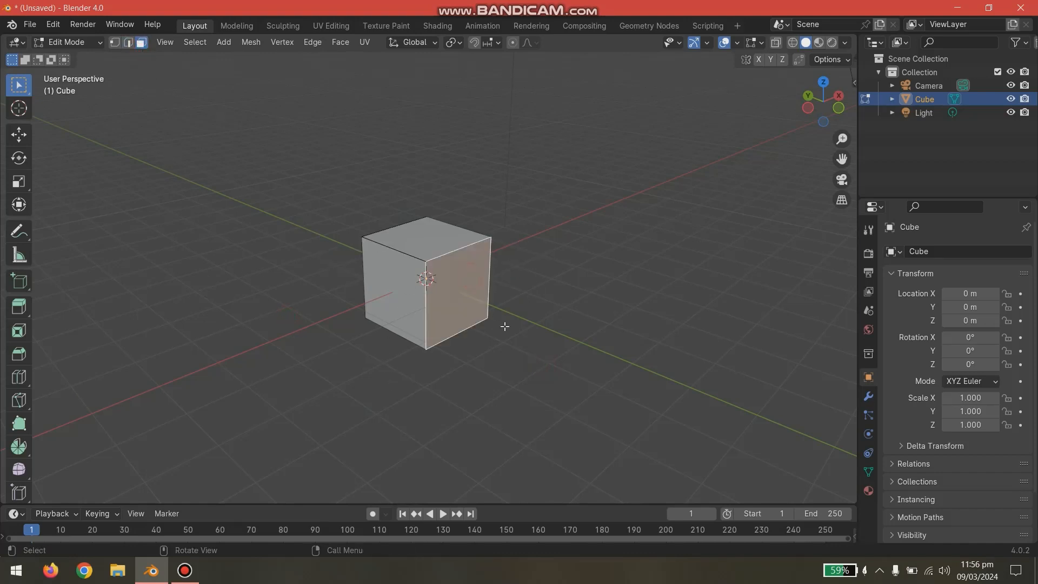
- Try extruding the negative-Y side face along global X and along global Y
{"action": "key", "text": "e"}
{"action": "key", "text": "x"}
{"action": "right_click", "coordinate": [653, 410]}
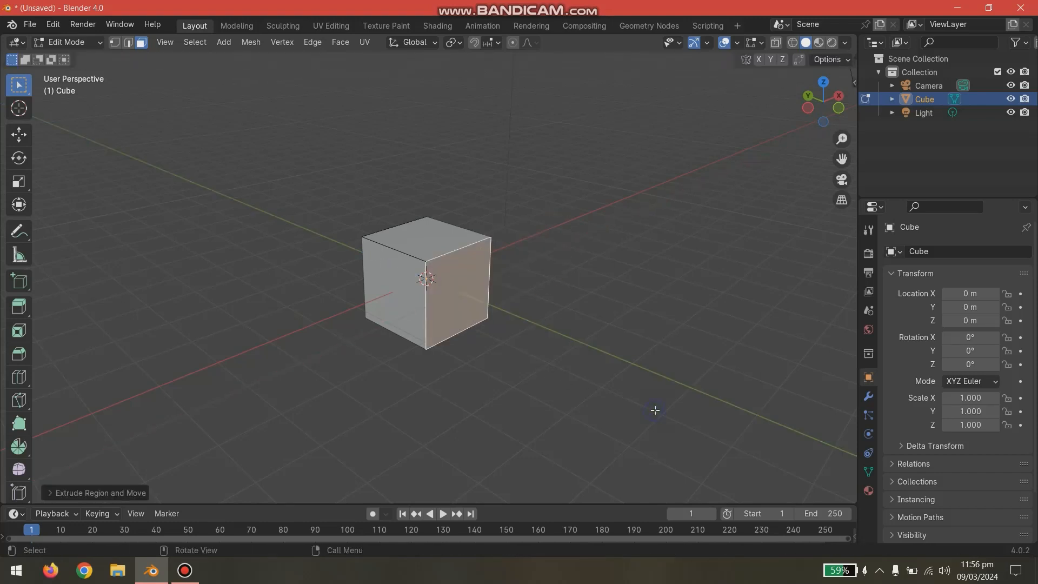
{"action": "key", "text": "e"}
{"action": "key", "text": "y"}
{"action": "right_click", "coordinate": [734, 419]}
- Extrude the negative-Y side face about 3 m upward along global Z
{"action": "key", "text": "e"}
{"action": "key", "text": "z"}
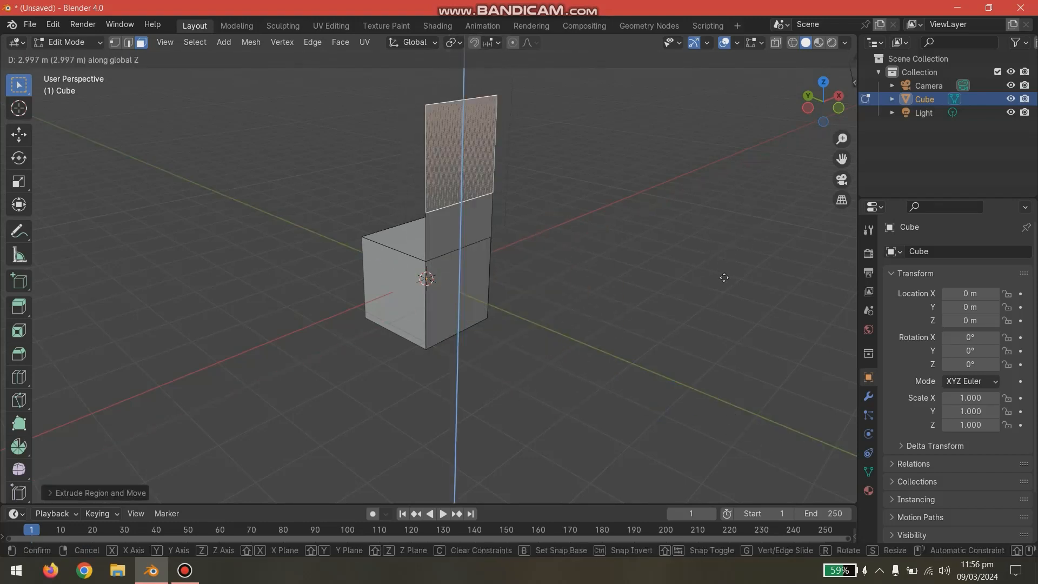
{"action": "left_click", "coordinate": [700, 273]}
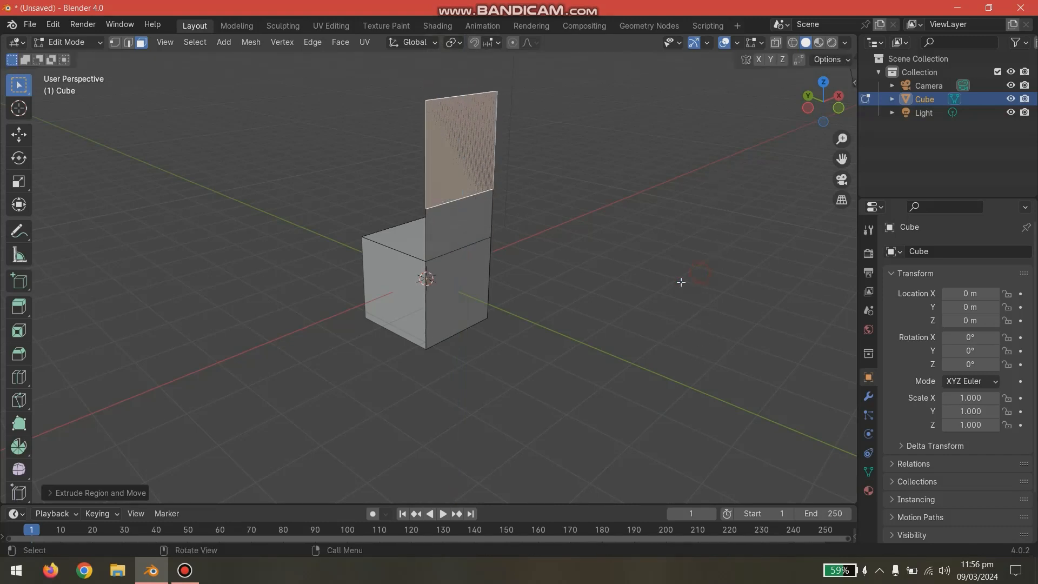
- Extrude the raised face outward along its normal, and undo the extrusions back to the plain cube
{"action": "middle_click_drag", "start_coordinate": [692, 288], "coordinate": [621, 292]}
{"action": "key", "text": "e"}
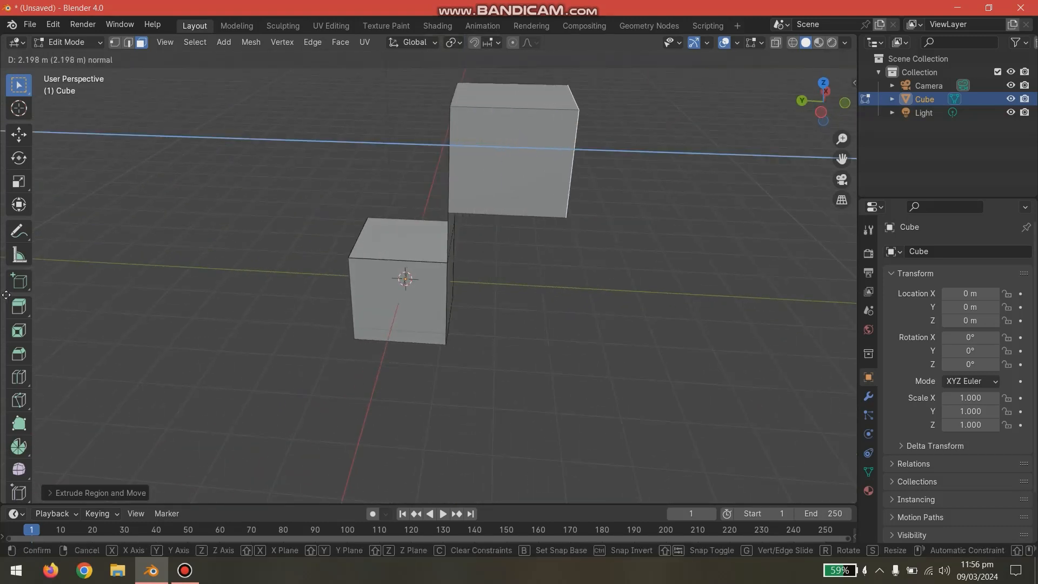
{"action": "left_click", "coordinate": [832, 299]}
{"action": "middle_click_drag", "start_coordinate": [679, 322], "coordinate": [627, 329]}
{"action": "key", "text": "ctrl+z"}
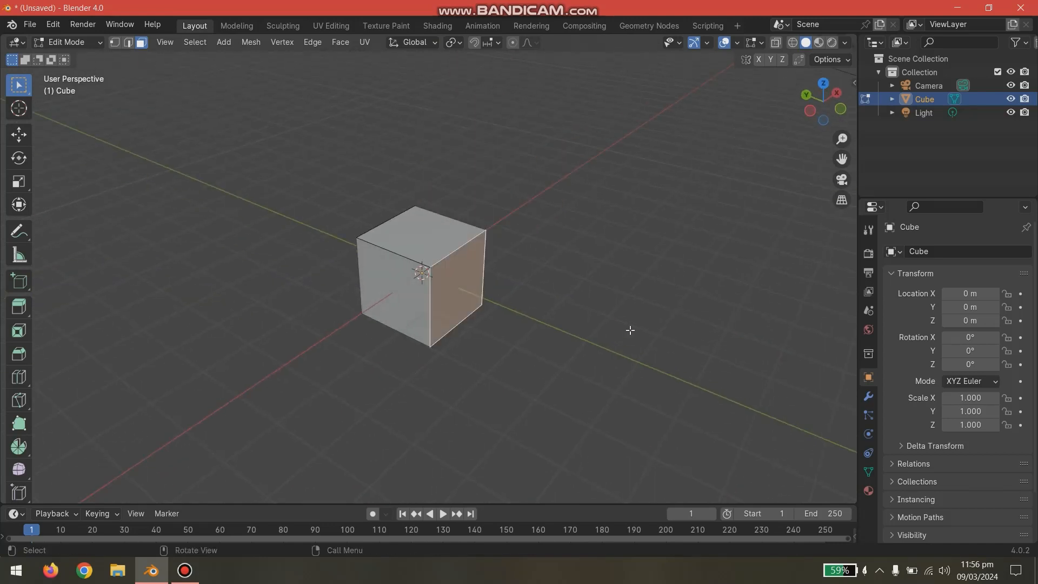
- Clear the face selection and select the cube's top face
{"action": "left_click", "coordinate": [573, 264]}
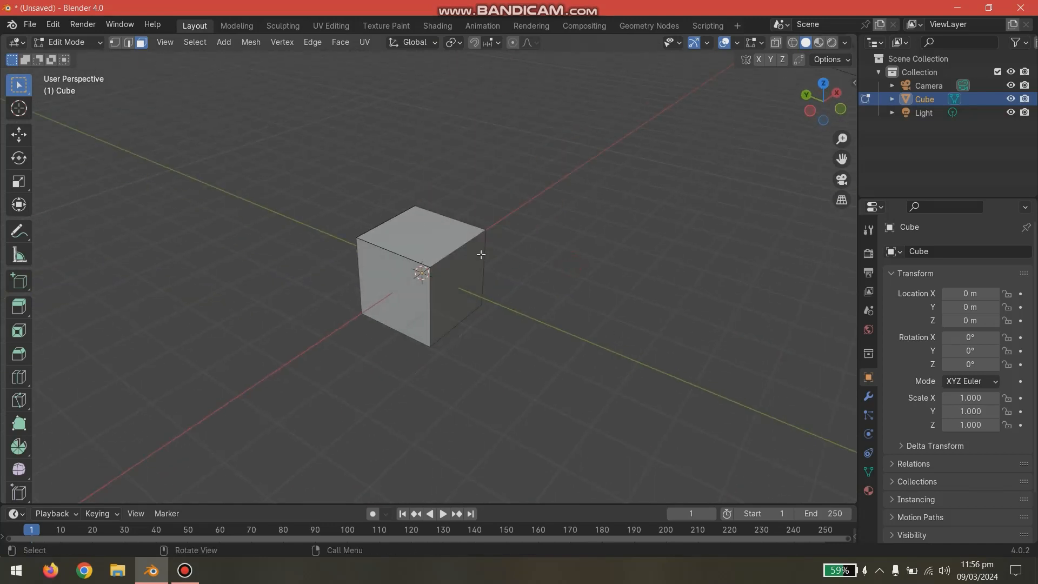
{"action": "scroll", "coordinate": [760, 245], "scroll_direction": "up", "scroll_amount": 2}
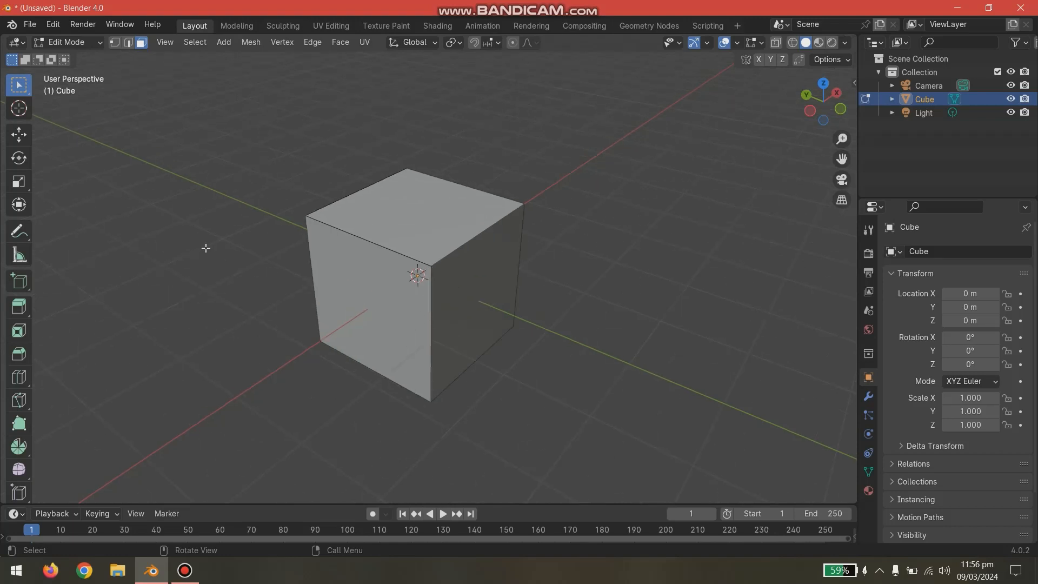
{"action": "left_click", "coordinate": [383, 207]}
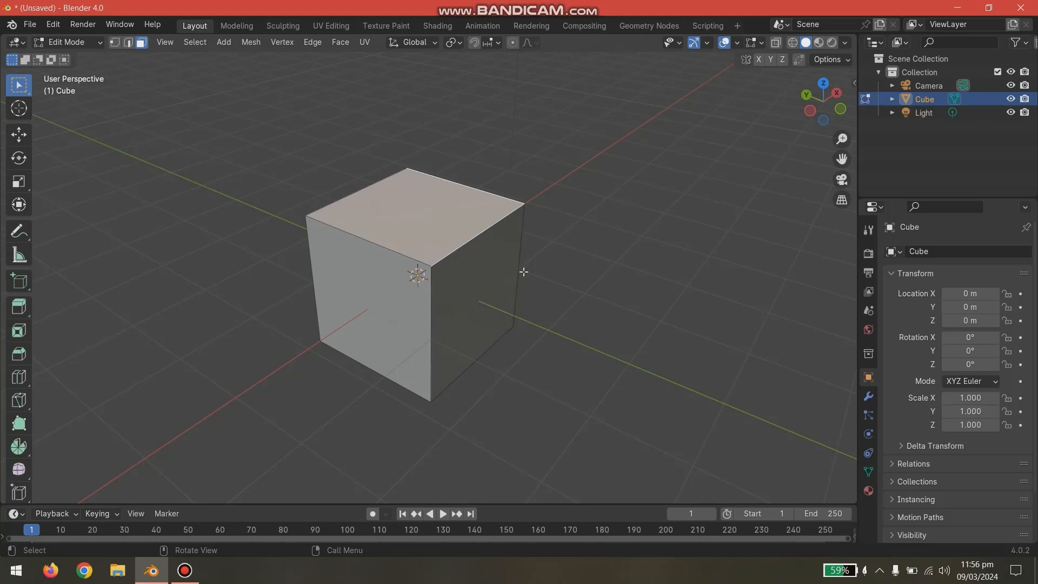
{"action": "scroll", "coordinate": [523, 272], "scroll_direction": "down", "scroll_amount": 2}
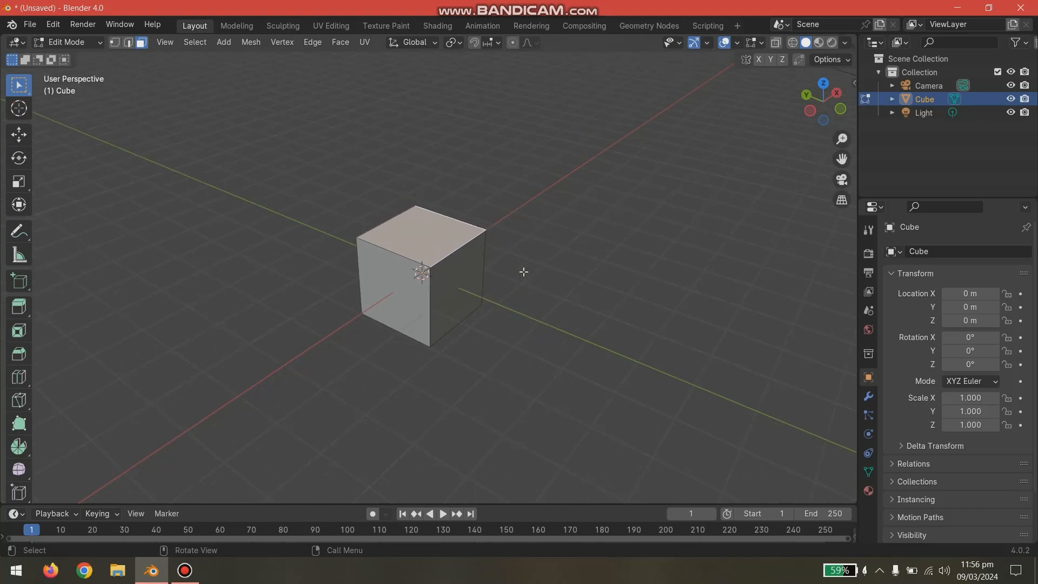
- In Object Mode, scale the whole cube by about 2.98 along global Z
{"action": "key", "text": "Tab"}
{"action": "key", "text": "s"}
{"action": "key", "text": "z"}
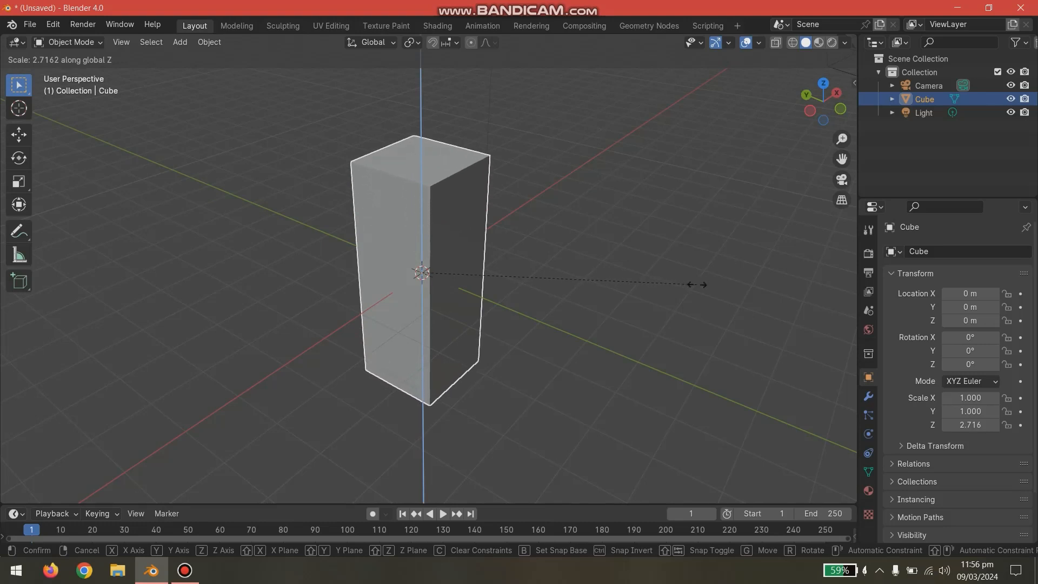
{"action": "key", "text": "Escape"}
{"action": "key", "text": "s"}
{"action": "key", "text": "z"}
{"action": "left_click", "coordinate": [692, 301]}
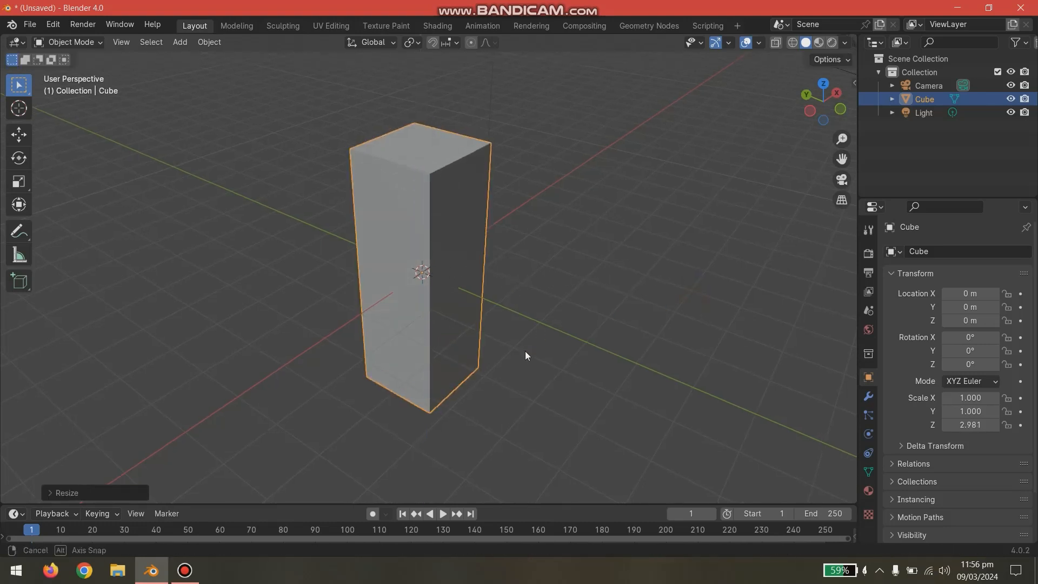
- Inspect the stretched cube from below and above, undo the scaling and return to Edit Mode
{"action": "middle_click_drag", "start_coordinate": [526, 355], "coordinate": [450, 399]}
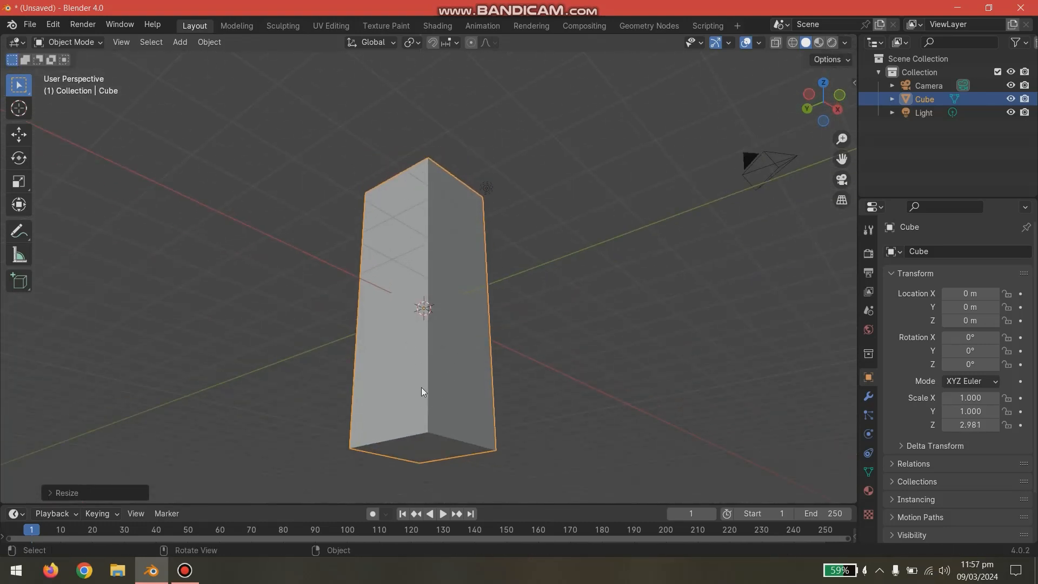
{"action": "middle_click_drag", "start_coordinate": [466, 322], "coordinate": [512, 290]}
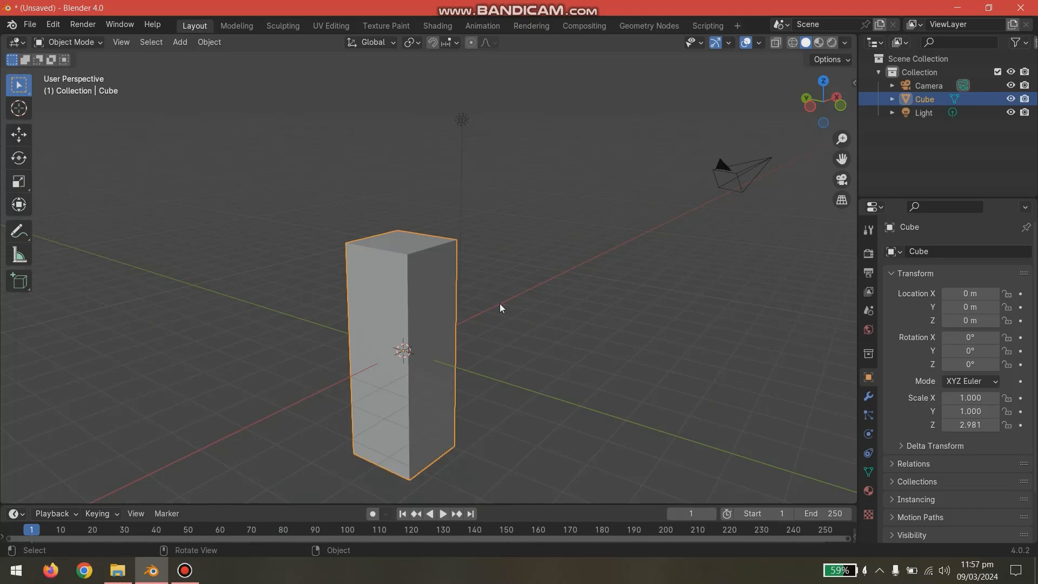
{"action": "key", "text": "ctrl+z"}
{"action": "key", "text": "Tab"}
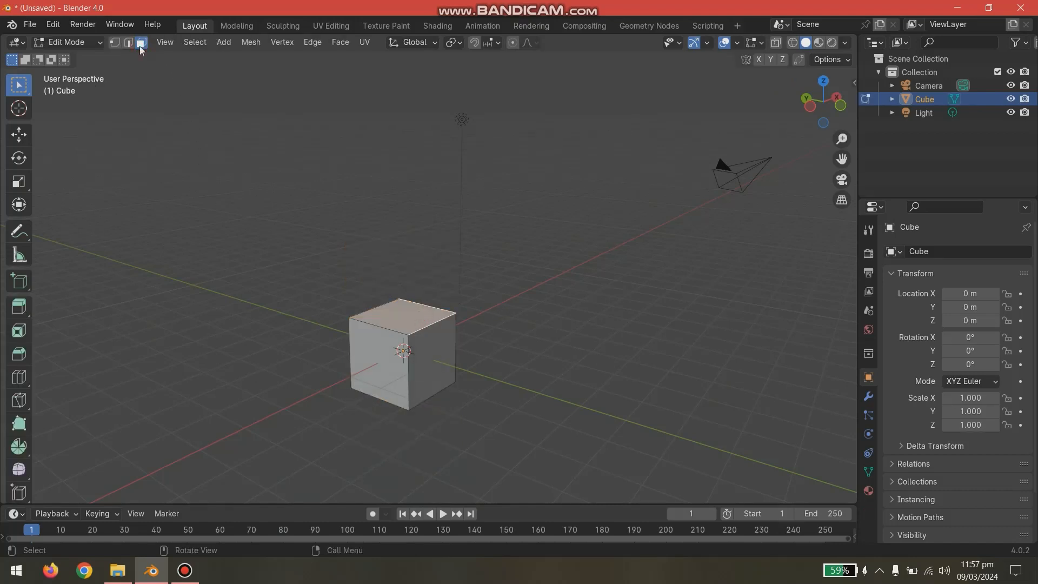
- Try extruding the cube's top face upward without an axis constraint
{"action": "left_click", "coordinate": [415, 316], "text": "shift"}
{"action": "left_click", "coordinate": [415, 316], "text": "shift"}
{"action": "key", "text": "e"}
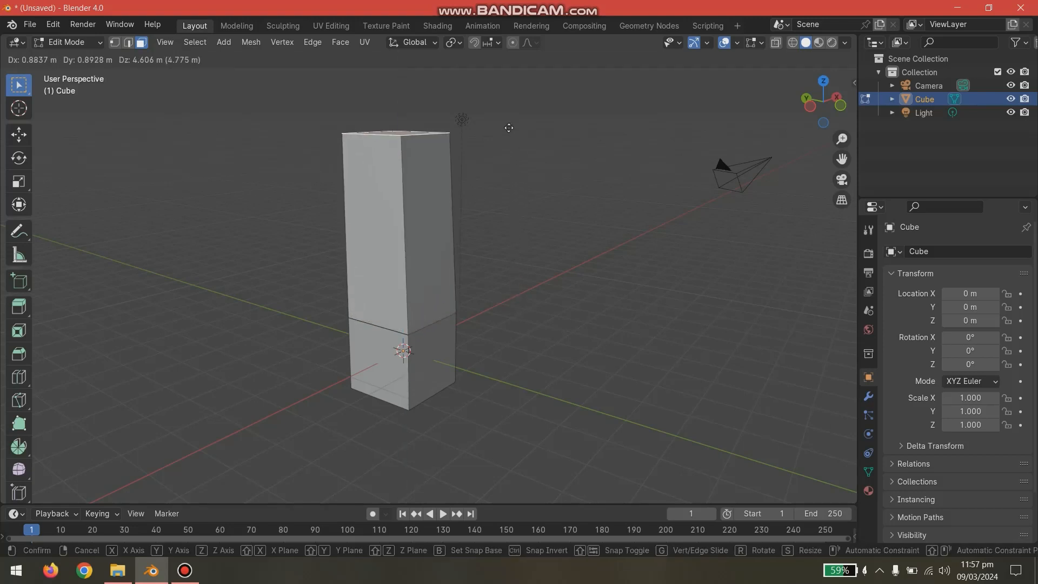
{"action": "key", "text": "Escape"}
{"action": "key", "text": "z"}
{"action": "left_click", "coordinate": [498, 280]}
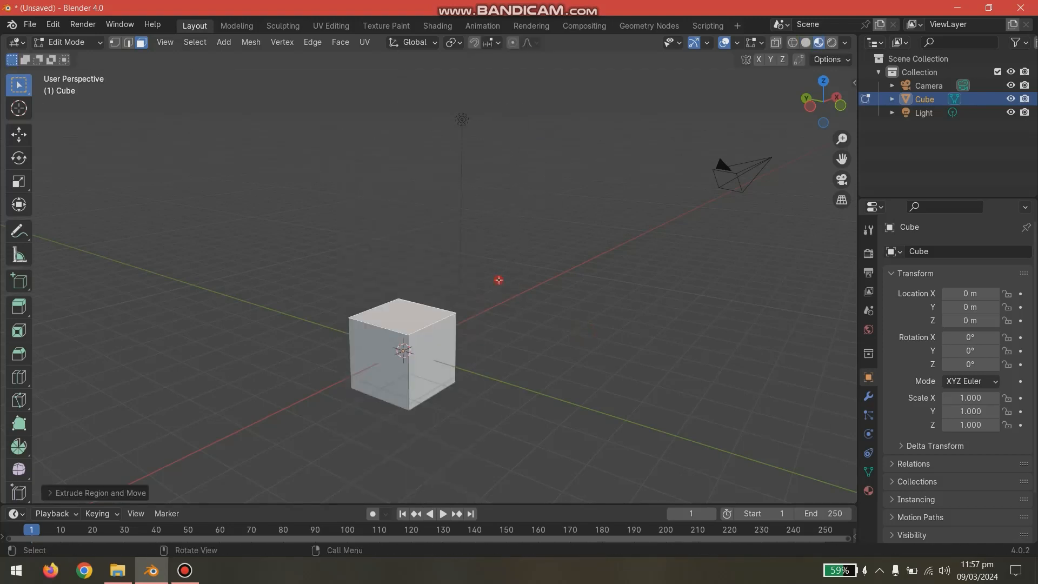
{"action": "left_click", "coordinate": [805, 43]}
- Try raising the top face with an extrusion and a move of about 5.3 m along global Z, and undo it
{"action": "key", "text": "e"}
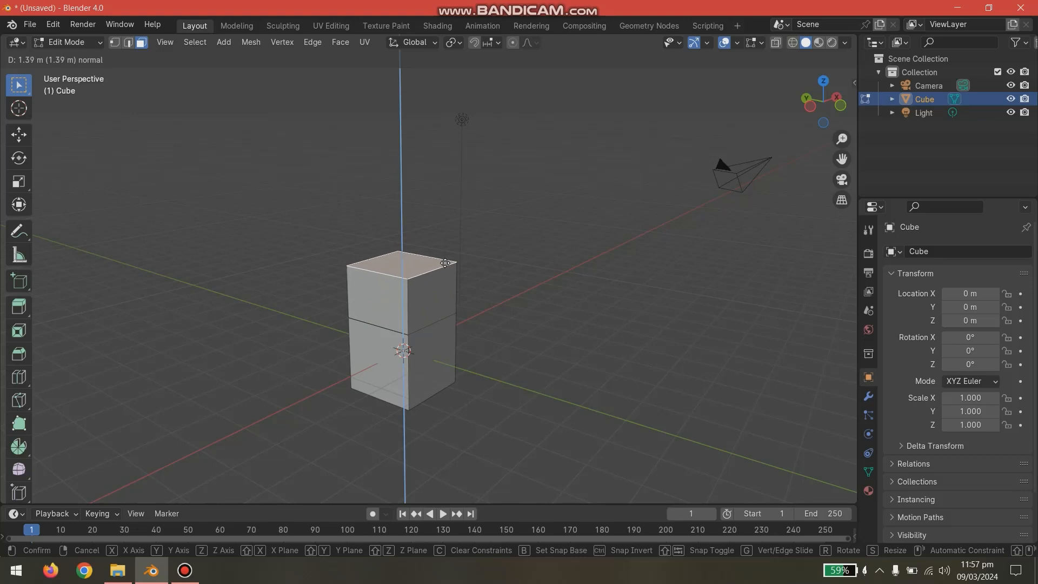
{"action": "right_click", "coordinate": [445, 263]}
{"action": "left_click", "coordinate": [425, 321]}
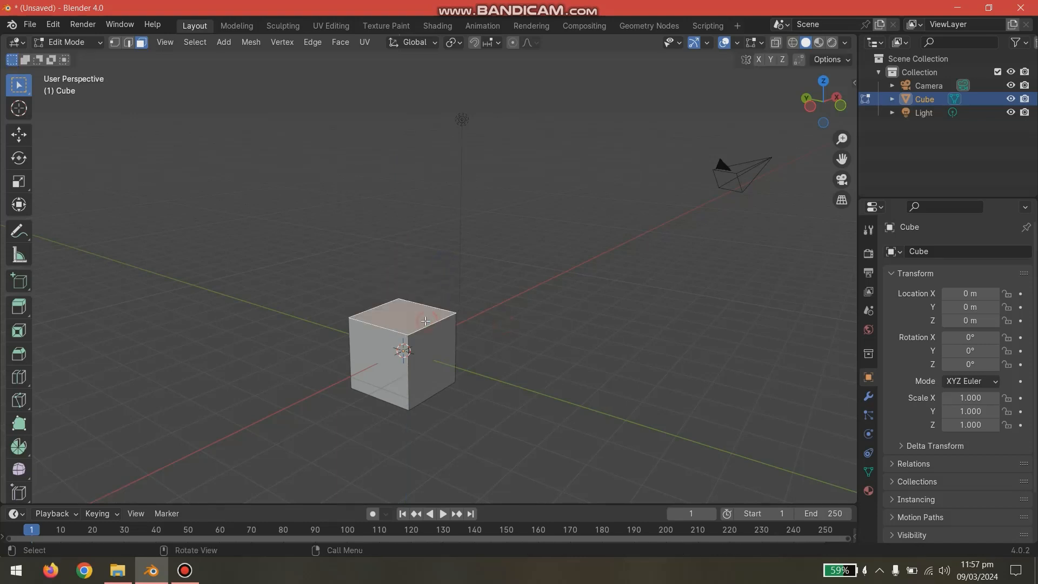
{"action": "key", "text": "g"}
{"action": "key", "text": "z"}
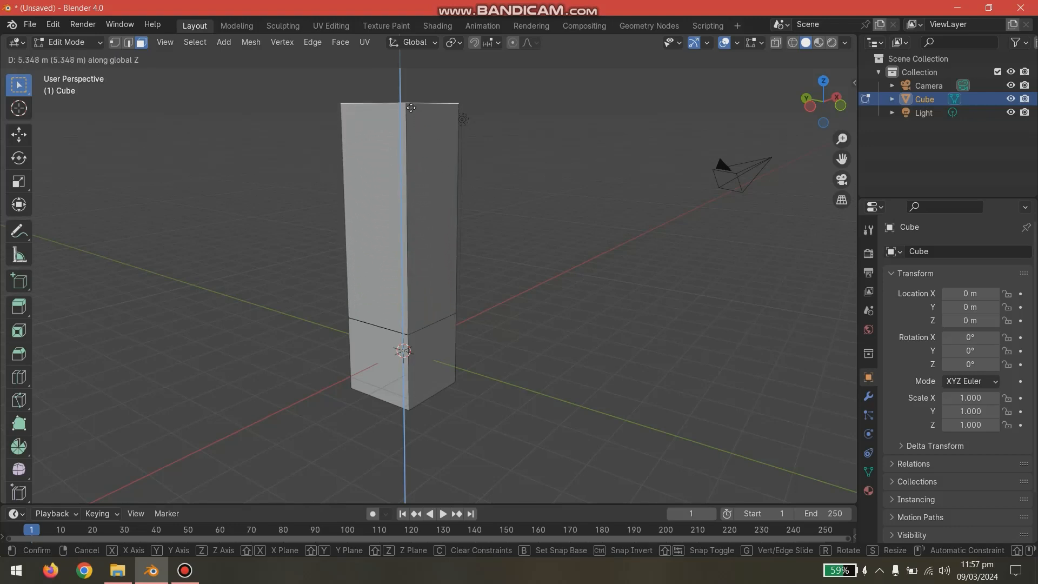
{"action": "left_click", "coordinate": [411, 108]}
{"action": "key", "text": "ctrl+z"}
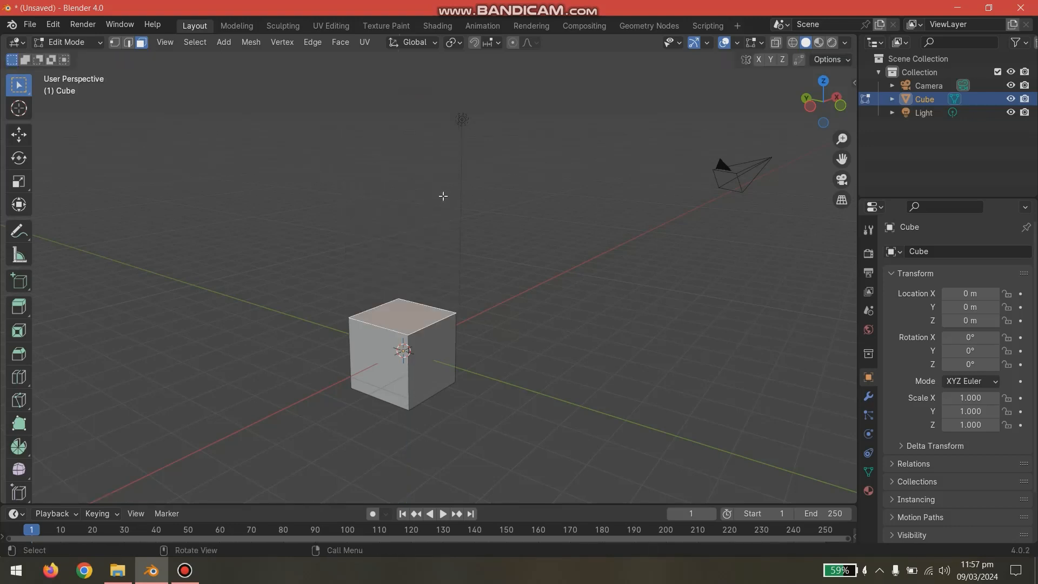
- Extrude the cube's top face upward along its normal to form a tall column
{"action": "key", "text": "e"}
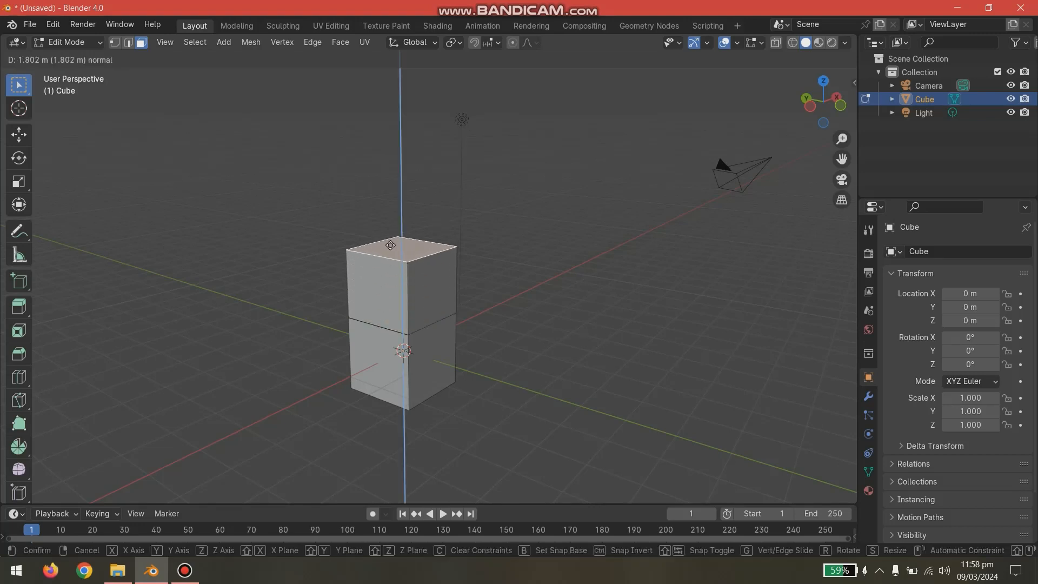
{"action": "left_click", "coordinate": [386, 113]}
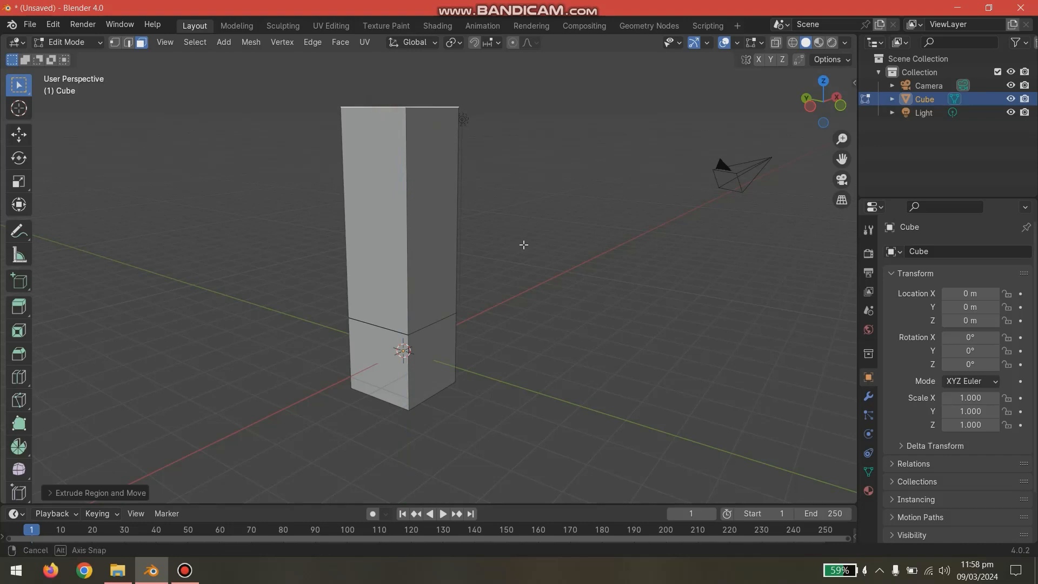
{"action": "middle_click_drag", "start_coordinate": [524, 246], "coordinate": [505, 245]}
{"action": "left_click", "coordinate": [423, 263]}
- Move the whole column about 1 m up along global Z in Object Mode, and deselect it
{"action": "key", "text": "Tab"}
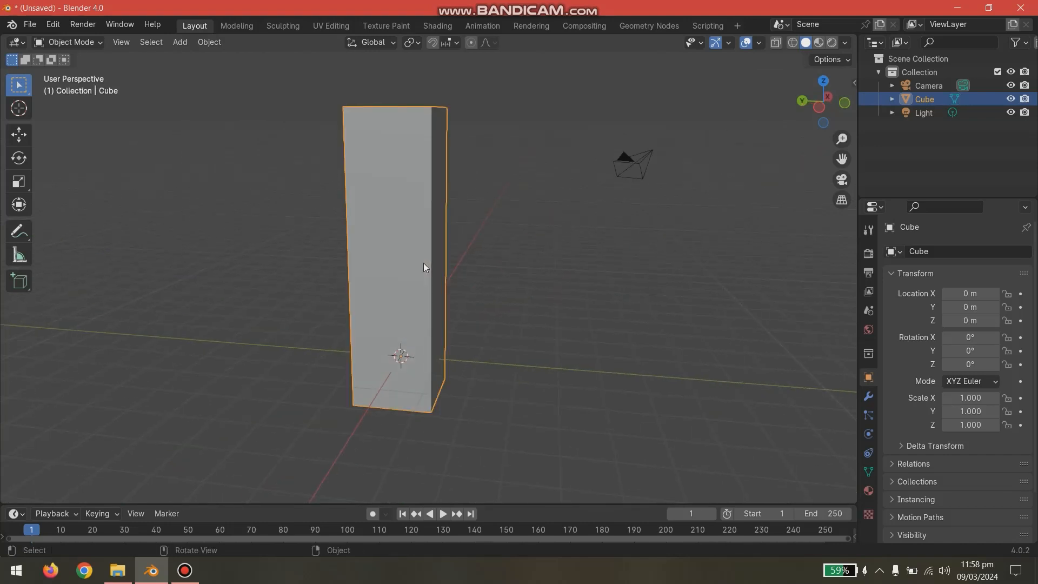
{"action": "key", "text": "g"}
{"action": "key", "text": "z"}
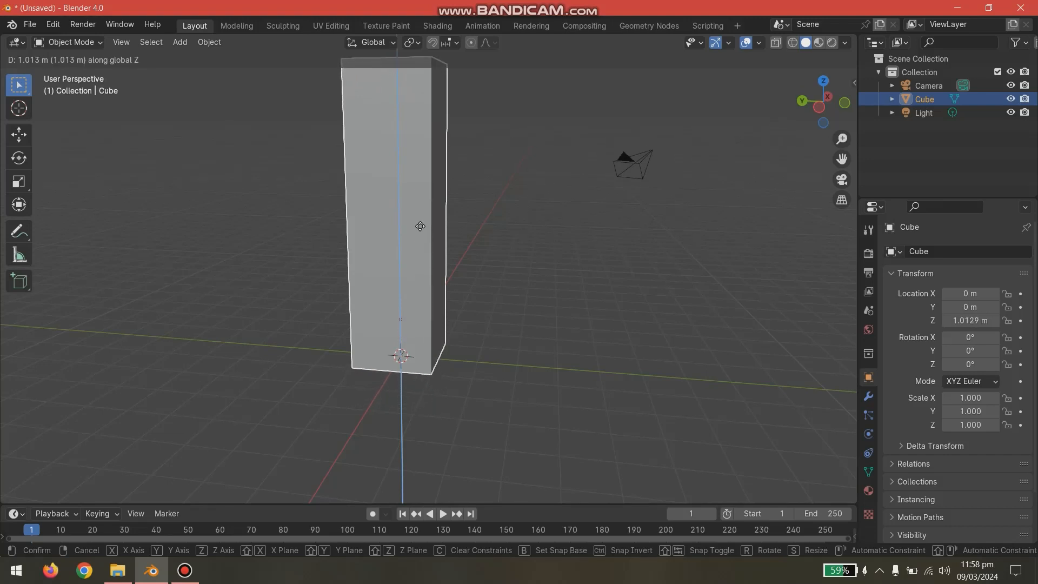
{"action": "left_click", "coordinate": [419, 227]}
{"action": "left_click", "coordinate": [642, 275]}
{"action": "middle_click_drag", "start_coordinate": [643, 275], "coordinate": [604, 282]}
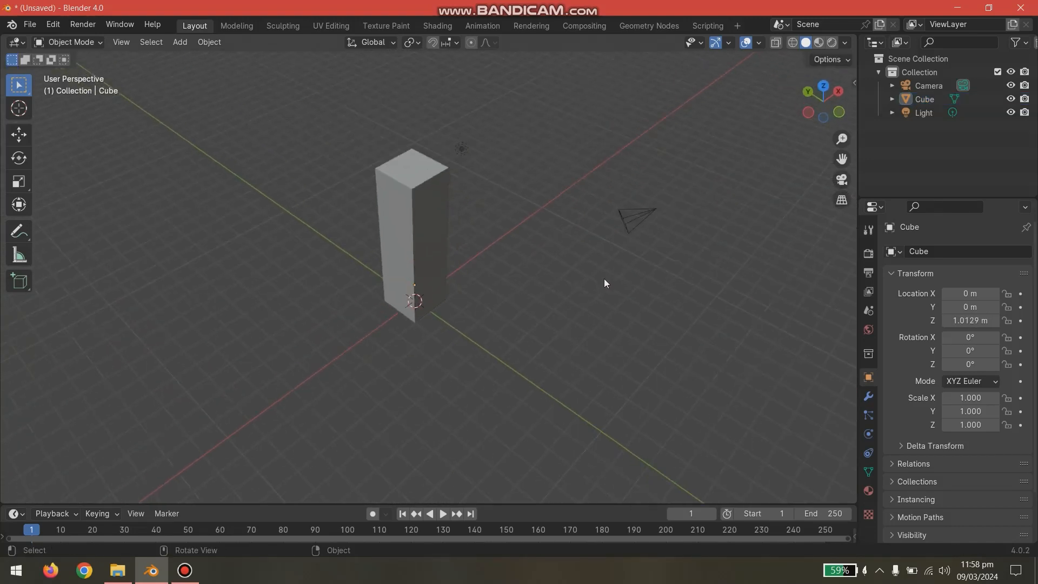
- Undo the column's move and the top-face extrusion, returning to the original cube
{"action": "key", "text": "ctrl+z"}
{"action": "key", "text": "ctrl+z"}
{"action": "key", "text": "ctrl+z"}
{"action": "key", "text": "ctrl+z"}
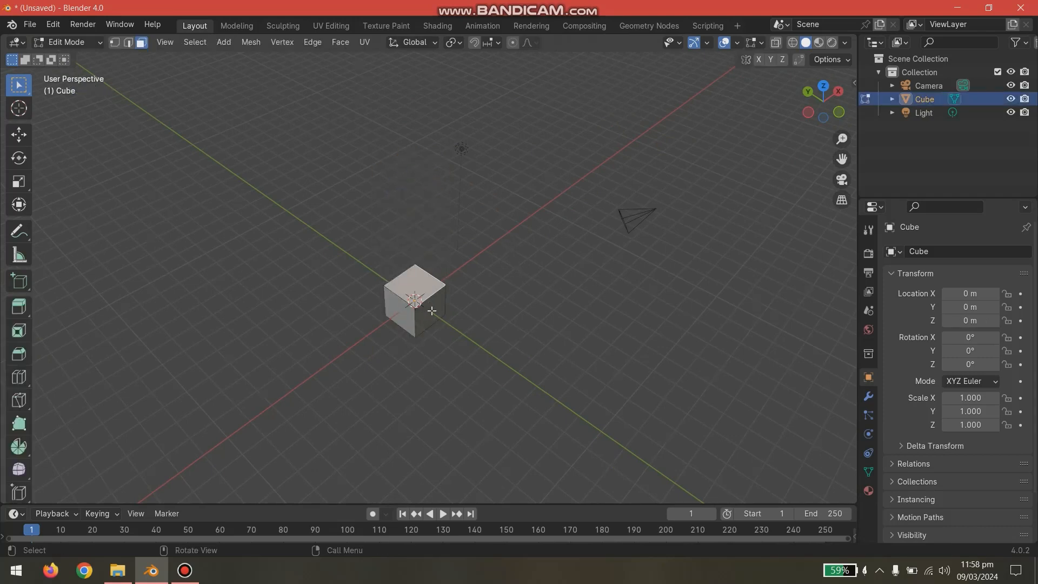
- Delete the cube in Object Mode and add a plane mesh at the origin
{"action": "key", "text": "Tab"}
{"action": "key", "text": "Delete"}
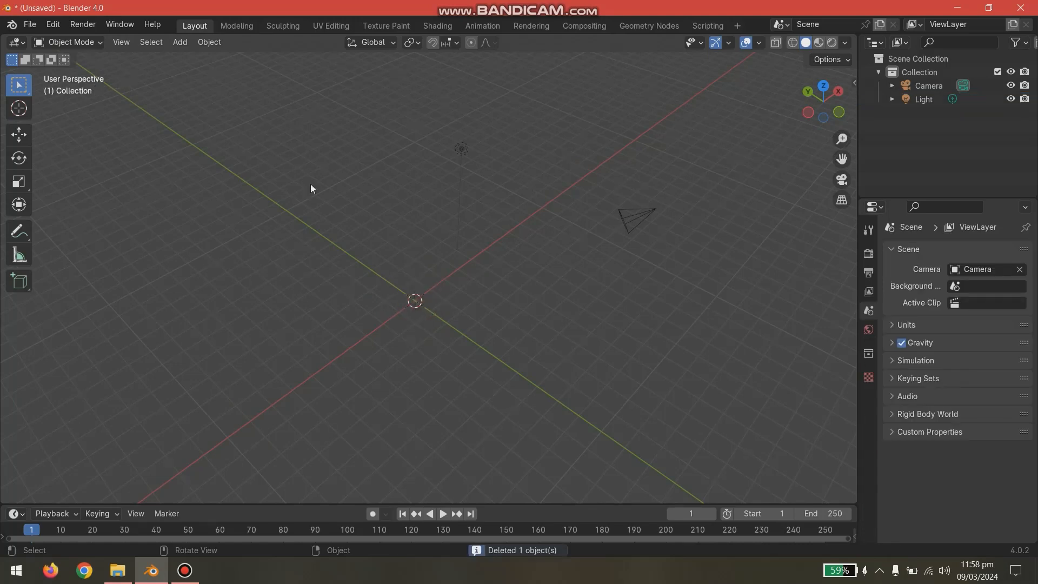
{"action": "left_click", "coordinate": [177, 44]}
{"action": "mouse_move", "coordinate": [187, 56]}
{"action": "left_click", "coordinate": [312, 52]}
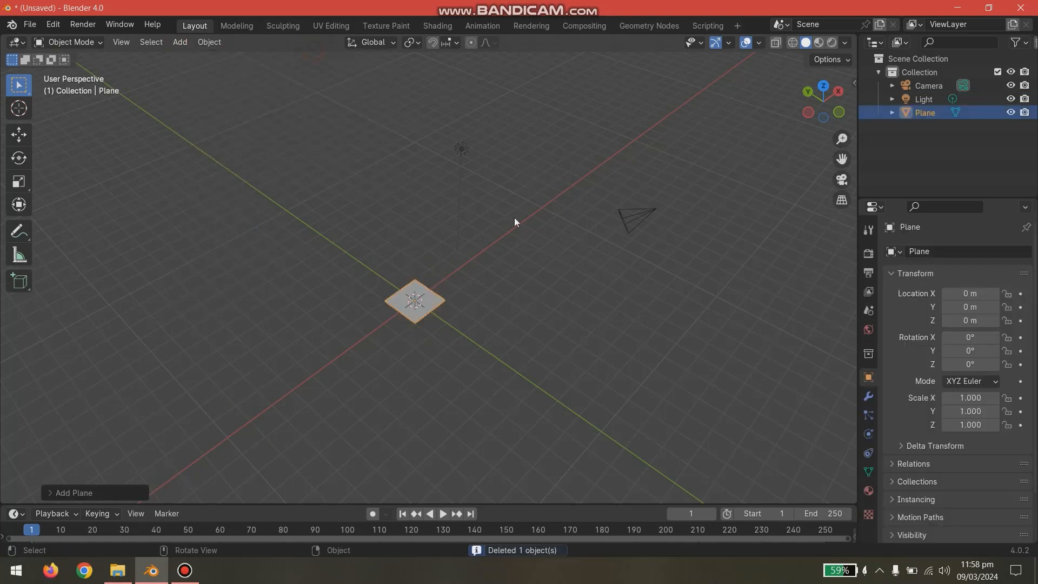
- Enter Edit Mode on the plane with its face selected for extrusion
{"action": "key", "text": "Tab"}
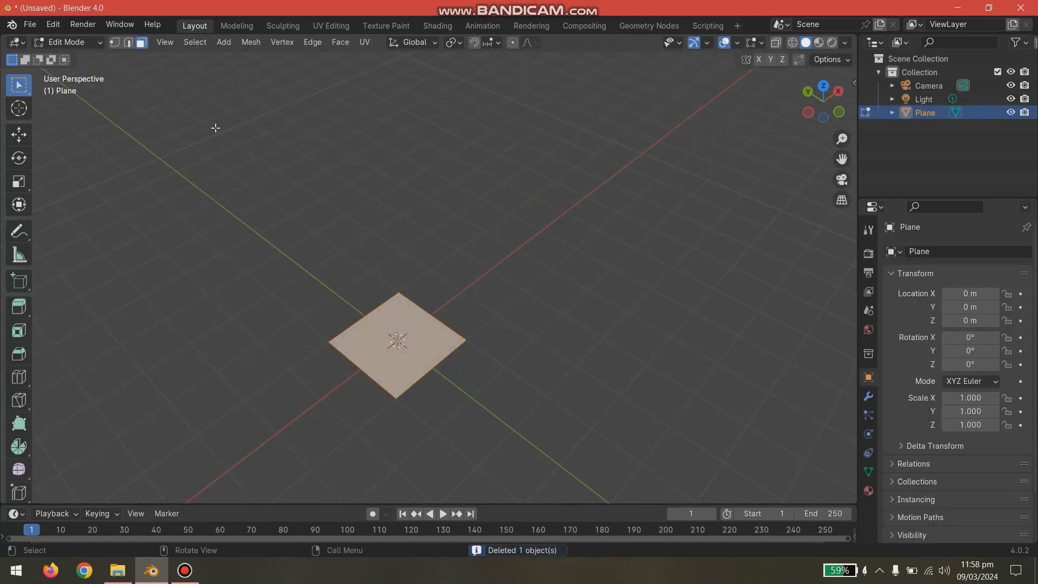
{"action": "key", "text": "alt+a"}
{"action": "middle_click_drag", "start_coordinate": [476, 357], "coordinate": [525, 317]}
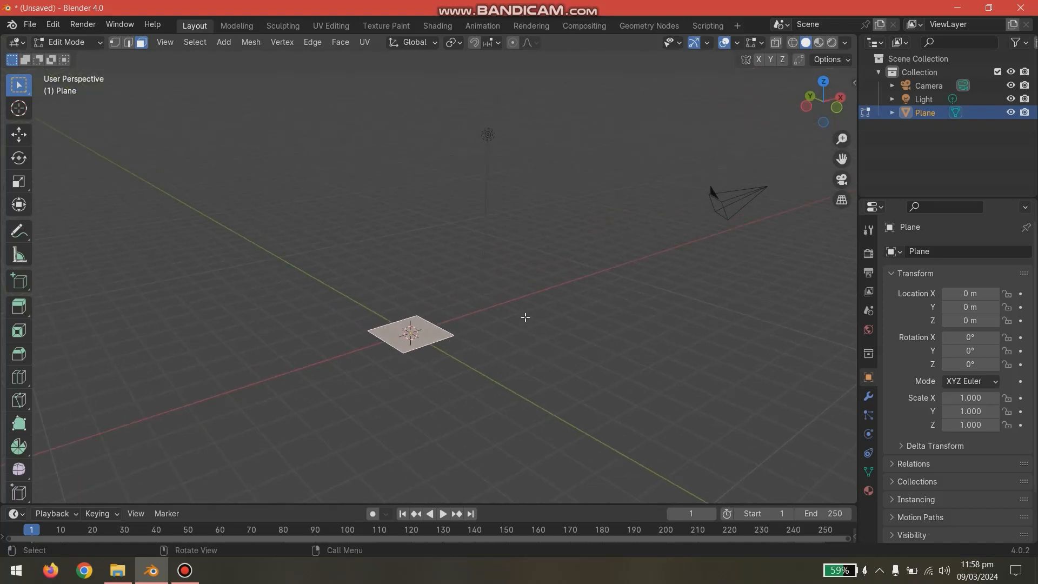
- Try extruding the plane's face upward into a tall column, and undo the extrusion
{"action": "key", "text": "e"}
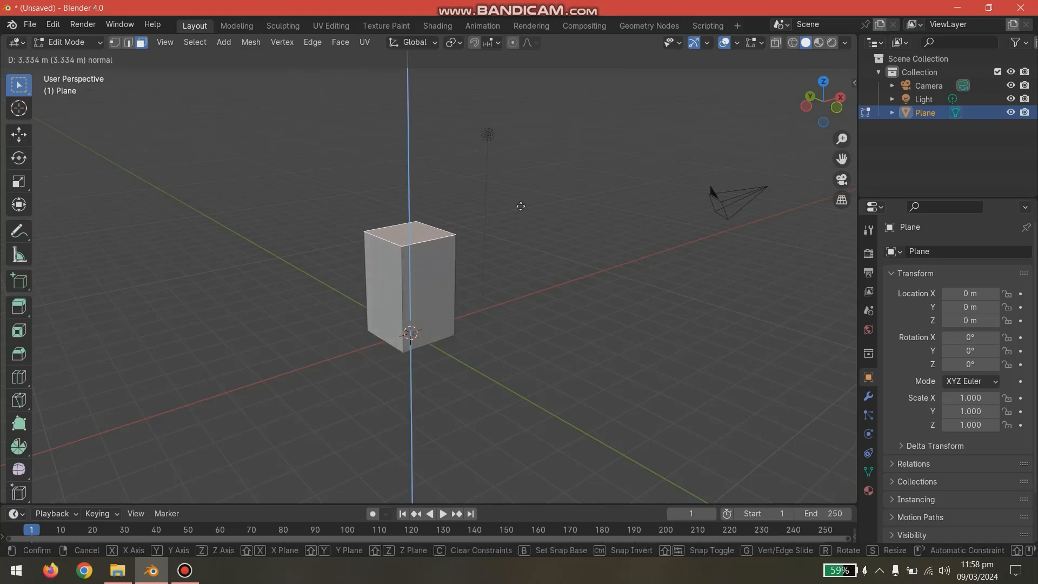
{"action": "left_click", "coordinate": [519, 81]}
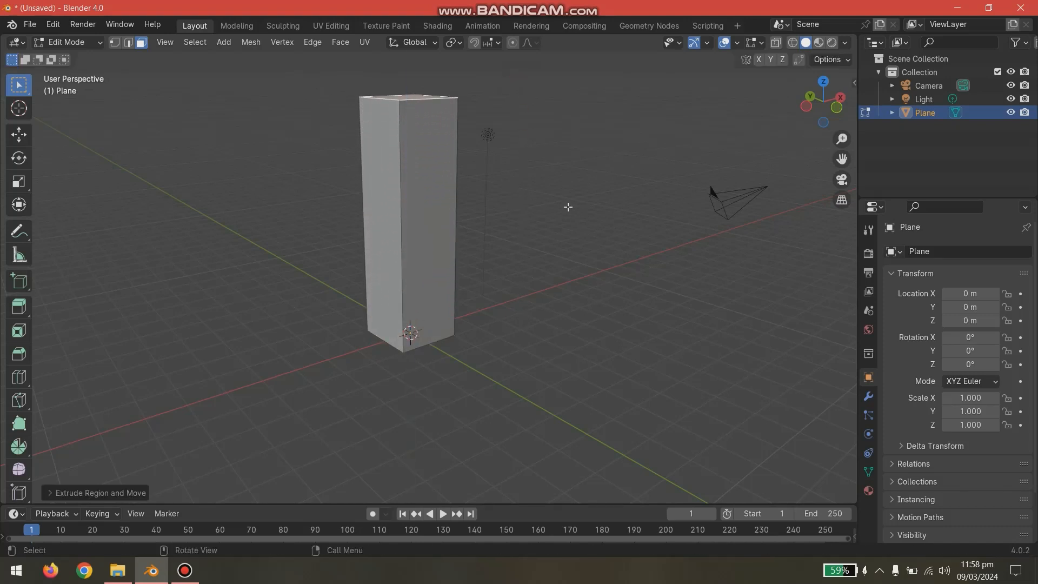
{"action": "middle_click_drag", "start_coordinate": [538, 186], "coordinate": [538, 232]}
{"action": "key", "text": "ctrl+z"}
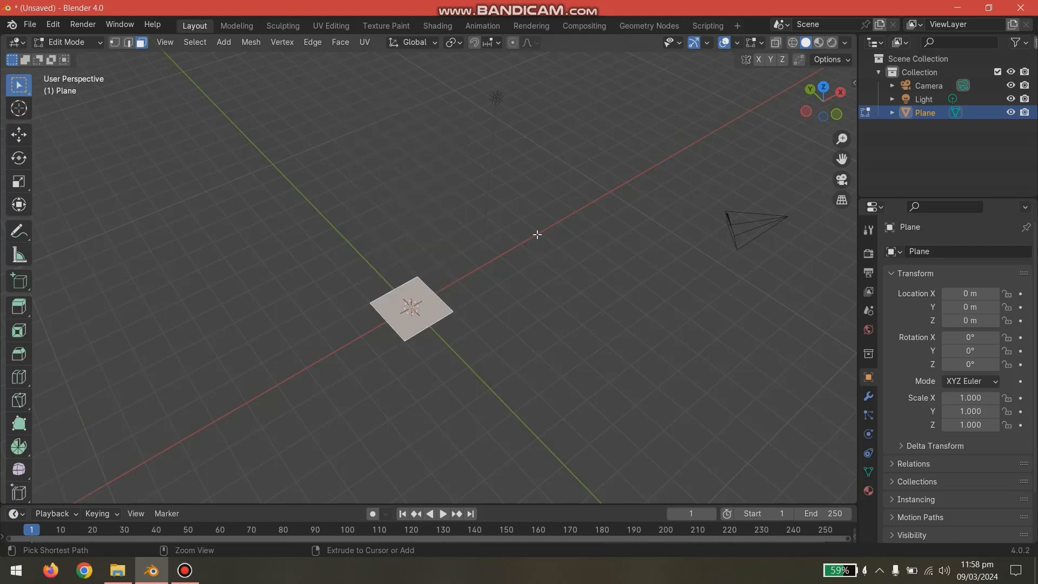
- Try extruding the plane into a low block, start and cancel a second extrusion from its top, and undo both
{"action": "scroll", "coordinate": [481, 357], "scroll_direction": "up", "scroll_amount": 3}
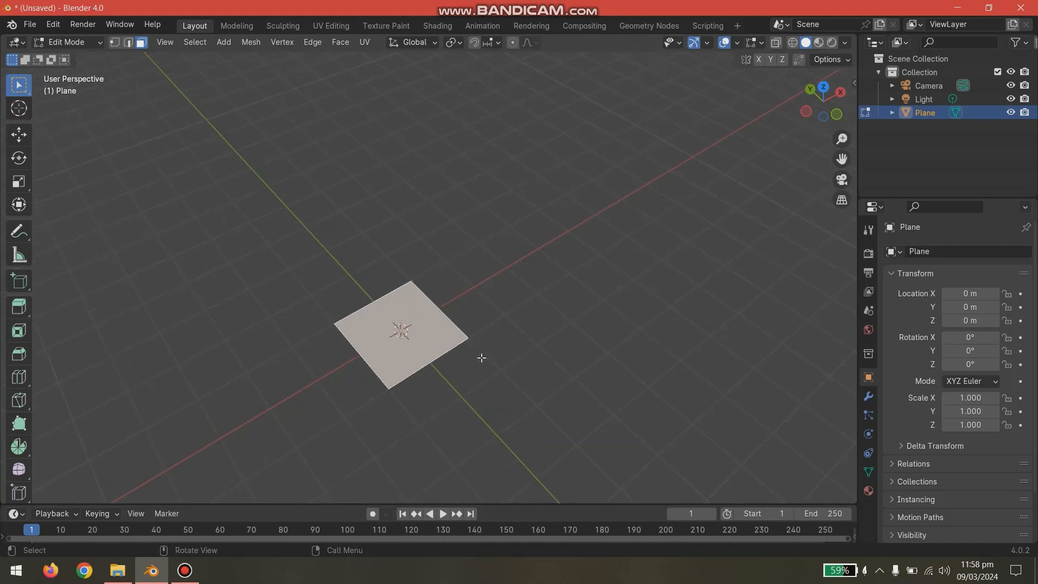
{"action": "middle_click_drag", "start_coordinate": [493, 345], "coordinate": [519, 304], "text": "shift"}
{"action": "key", "text": "e"}
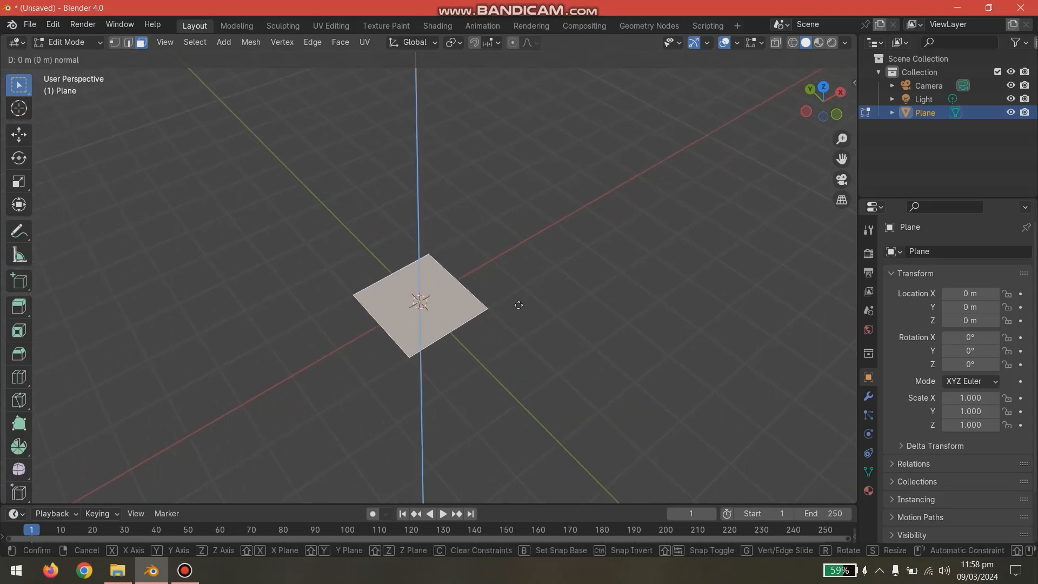
{"action": "left_click", "coordinate": [529, 226]}
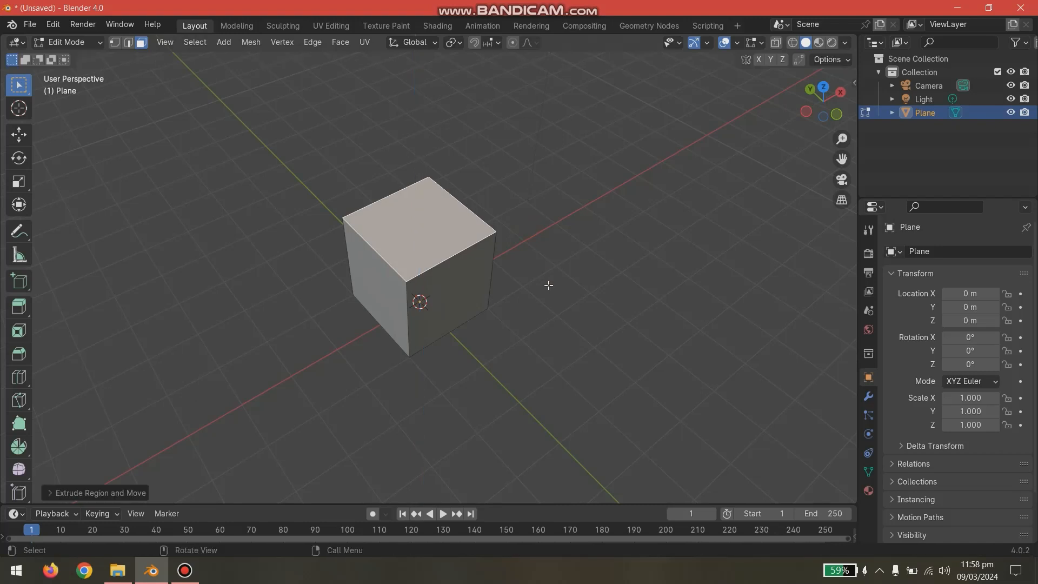
{"action": "key", "text": "e"}
{"action": "right_click", "coordinate": [548, 285]}
{"action": "key", "text": "ctrl+z"}
{"action": "key", "text": "ctrl+z"}
- Extrude the plane's face upward along its normal to form a roughly cube-shaped block
{"action": "key", "text": "e"}
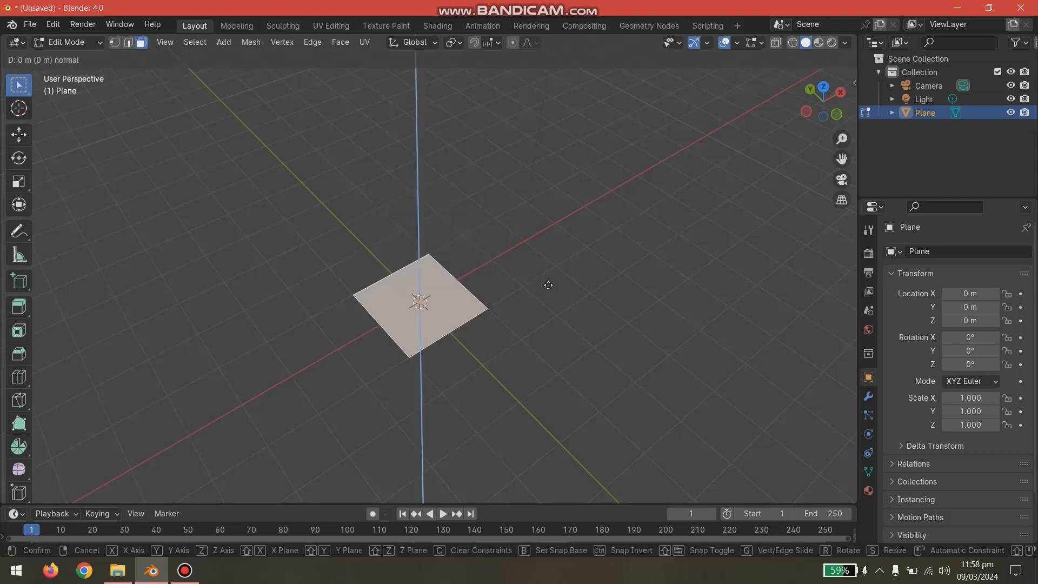
{"action": "left_click", "coordinate": [555, 202]}
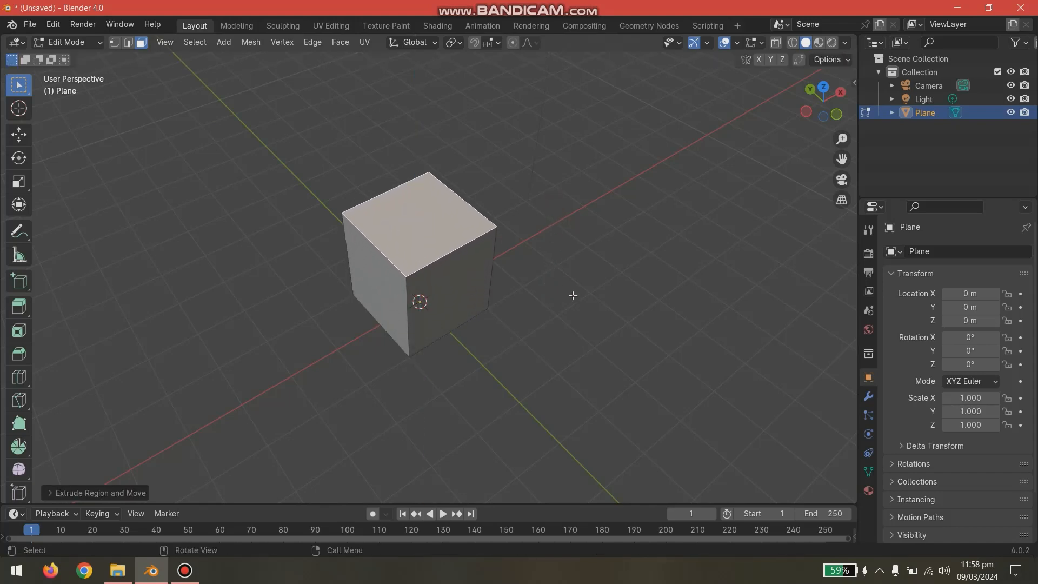
- Switch to Firefox, search Google Images for "building residential 90s", and browse the pictures for building references
{"action": "left_click", "coordinate": [50, 570]}
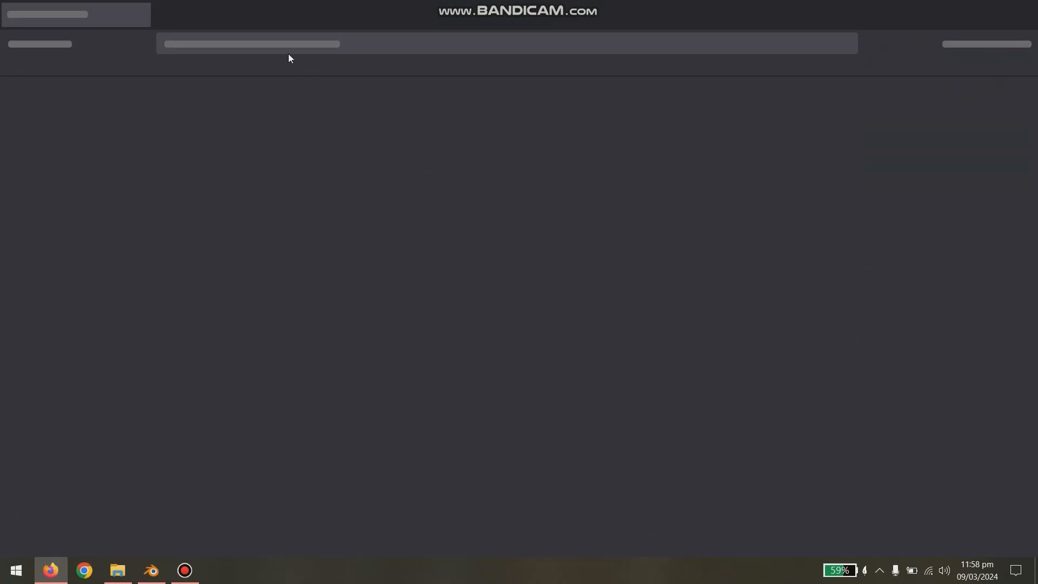
{"action": "type", "text": "building "}
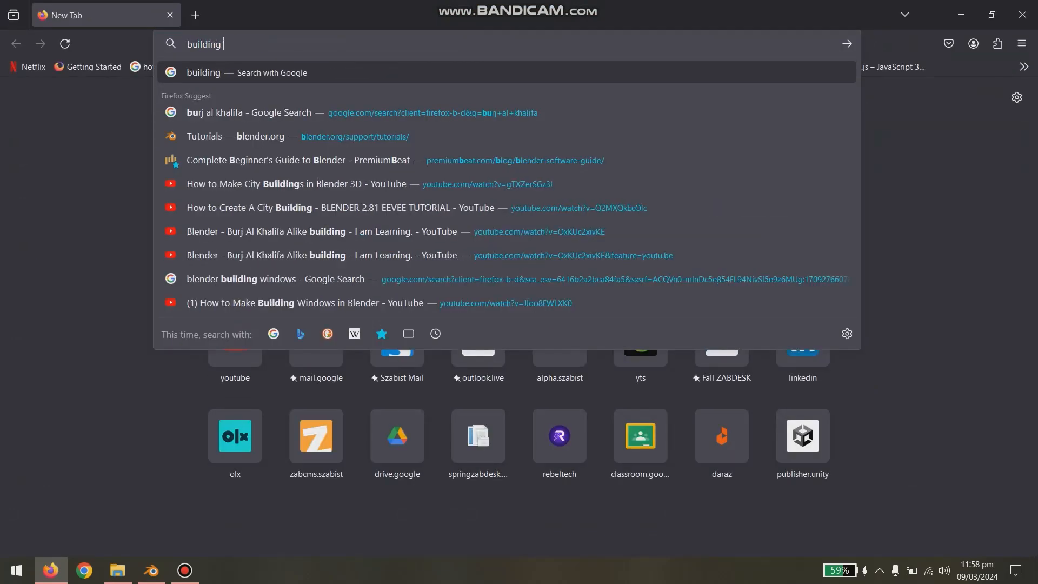
{"action": "type", "text": "residential 90s"}
{"action": "key", "text": "Return"}
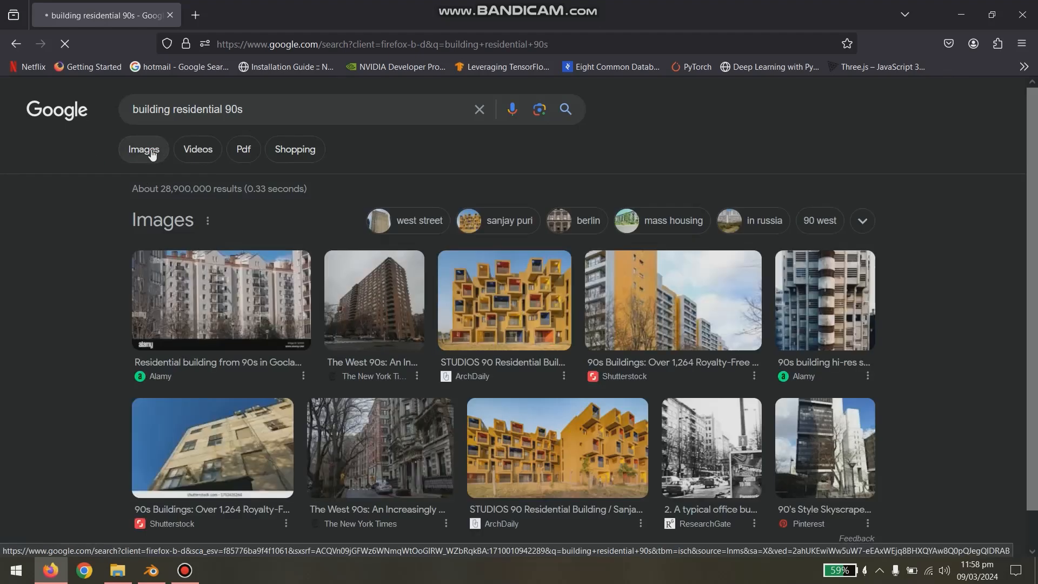
{"action": "left_click", "coordinate": [143, 149]}
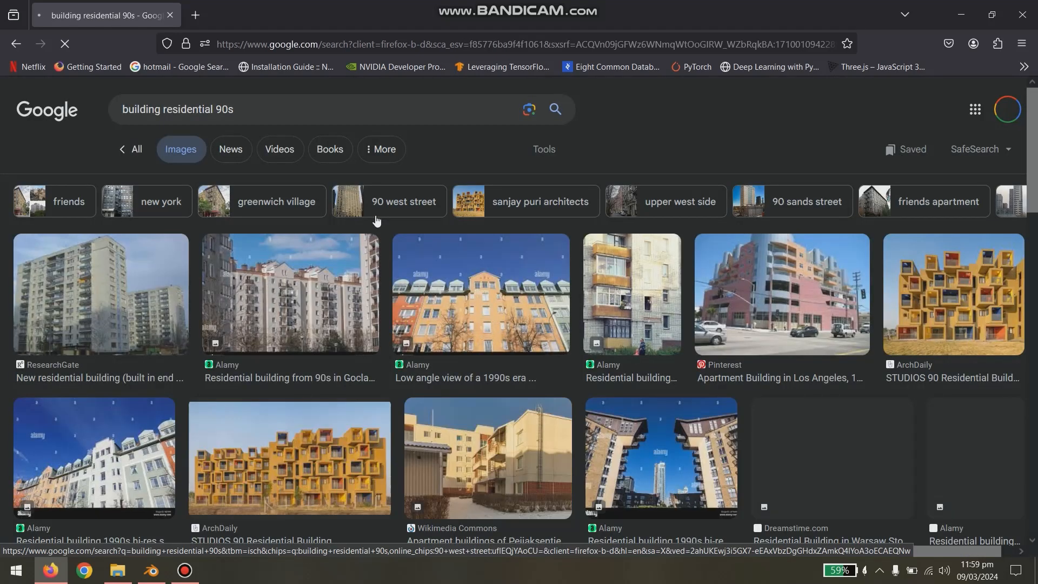
{"action": "scroll", "coordinate": [298, 413], "scroll_direction": "down", "scroll_amount": 5}
{"action": "scroll", "coordinate": [264, 389], "scroll_direction": "down", "scroll_amount": 5}
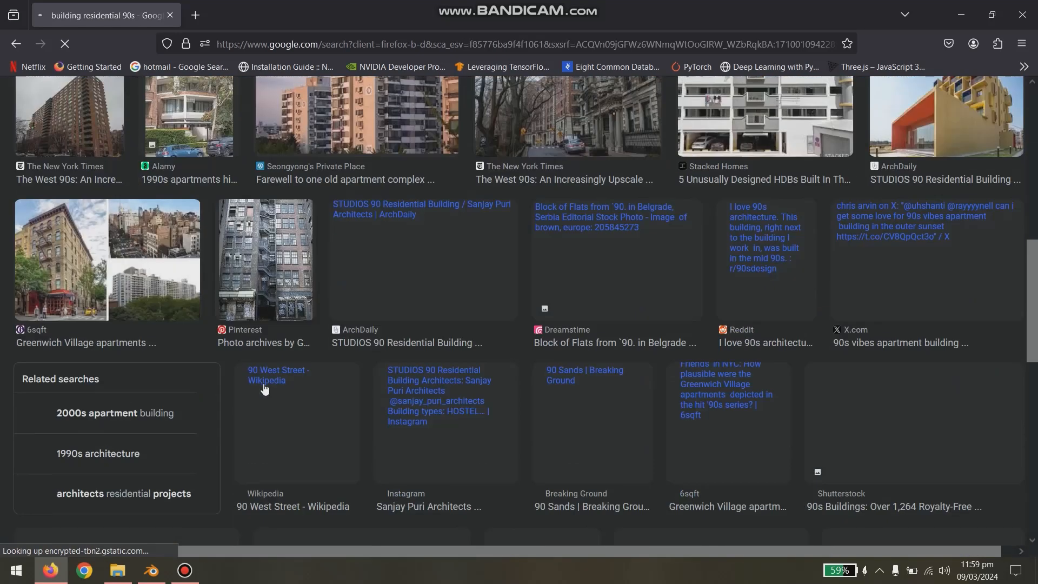
{"action": "scroll", "coordinate": [475, 350], "scroll_direction": "up", "scroll_amount": 8}
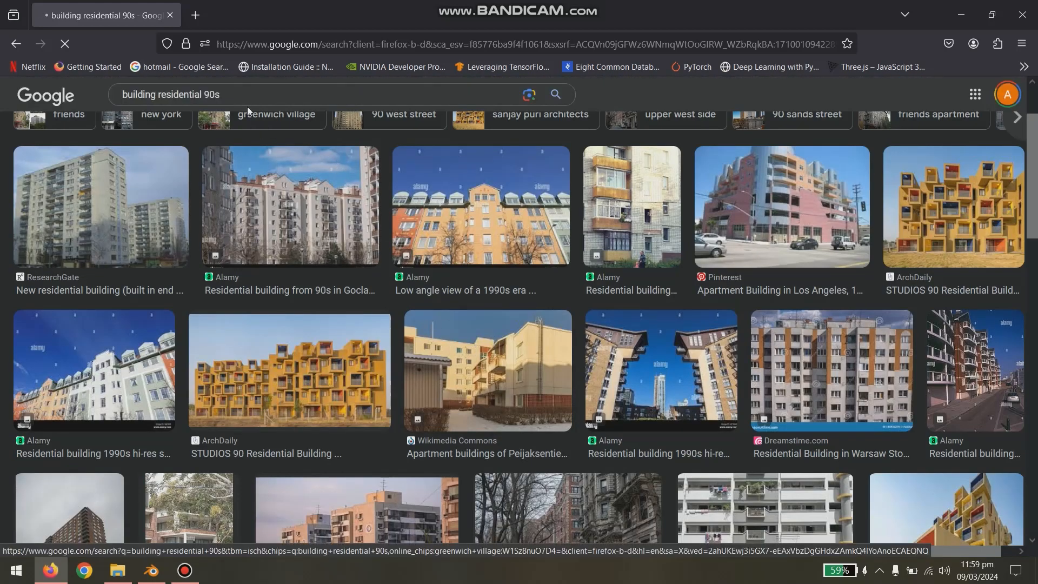
- Change the image search to "building residential newyork"
{"action": "left_click_drag", "start_coordinate": [220, 94], "coordinate": [205, 92]}
{"action": "type", "text": "nee"}
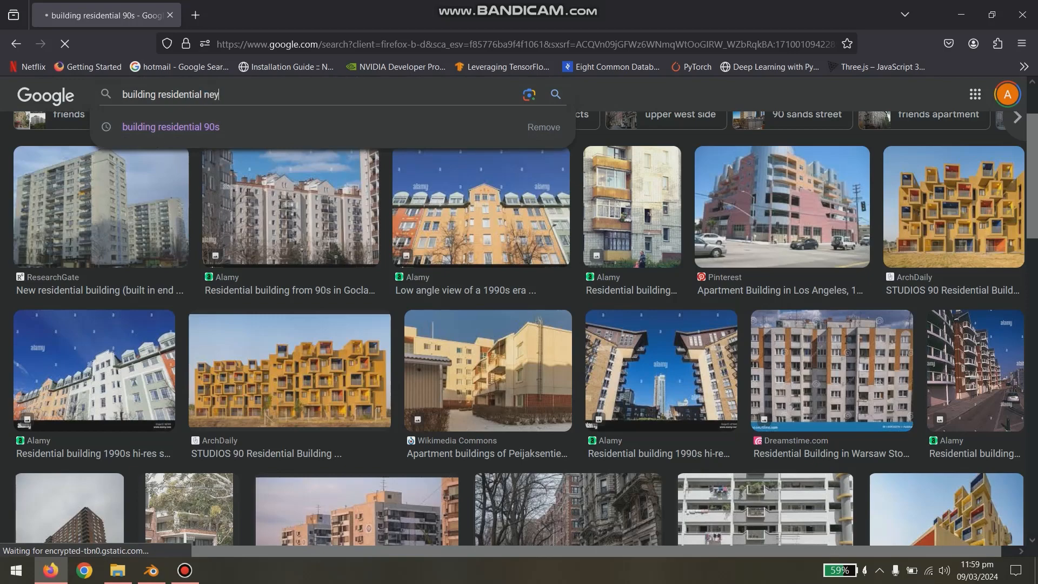
{"action": "key", "text": "BackSpace"}
{"action": "type", "text": "wyork"}
{"action": "key", "text": "Return"}
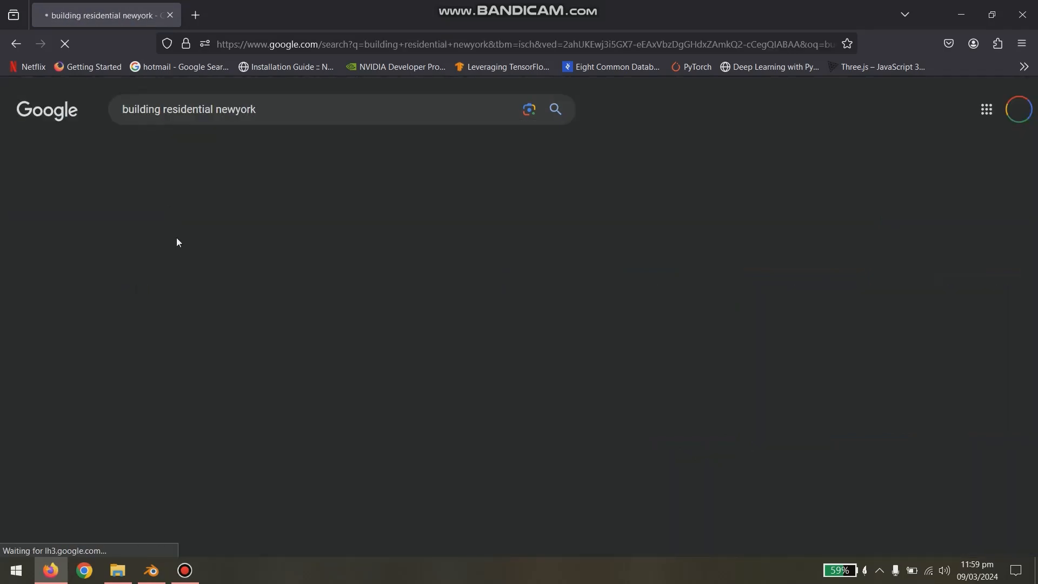
- Examine the New York residential building images, previewing the New York YIMBY picture of Central Park Tower
{"action": "scroll", "coordinate": [371, 346], "scroll_direction": "down", "scroll_amount": 3}
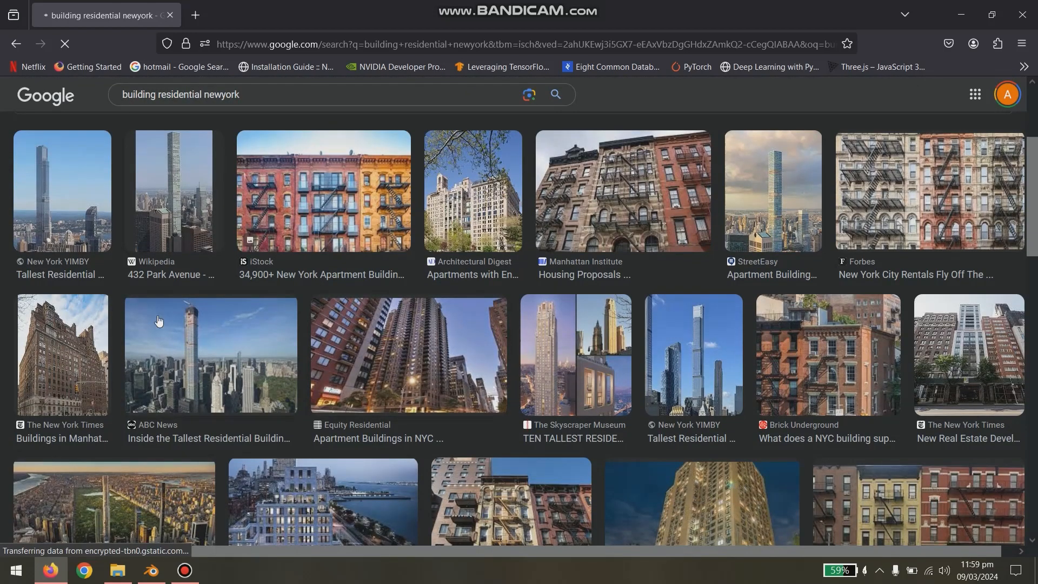
{"action": "scroll", "coordinate": [448, 324], "scroll_direction": "down", "scroll_amount": 2}
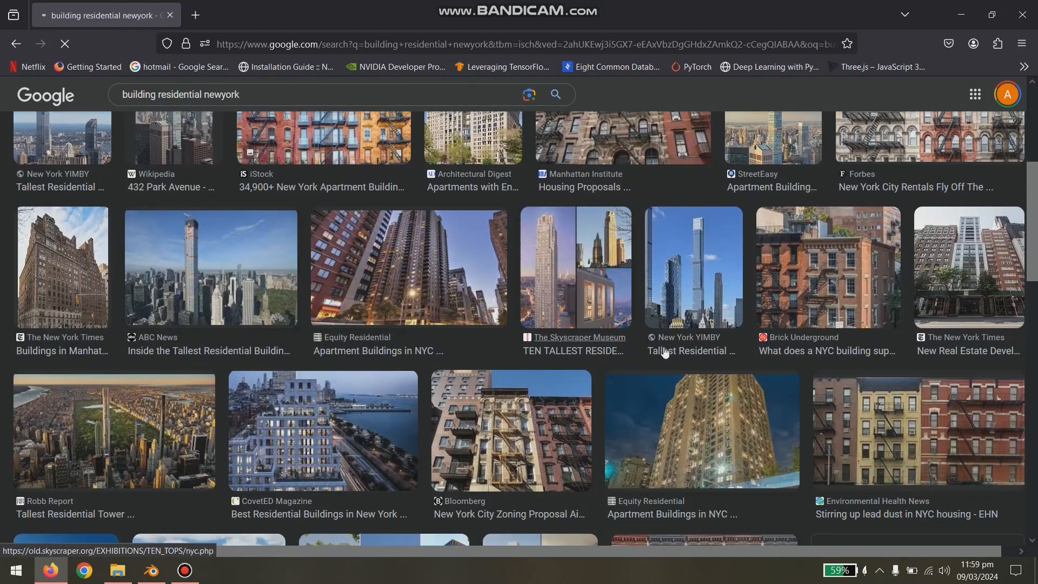
{"action": "left_click", "coordinate": [669, 285]}
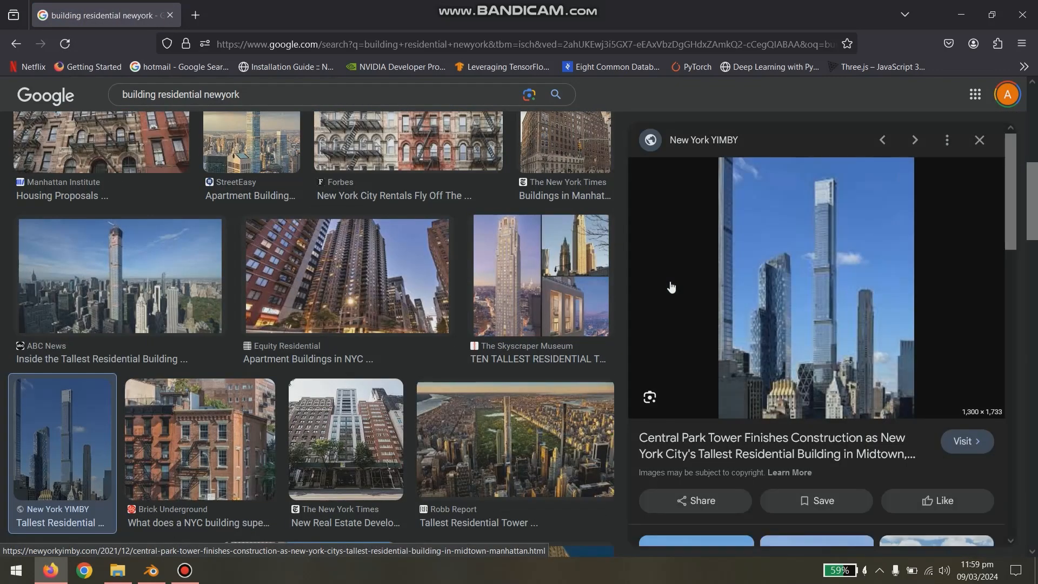
{"action": "scroll", "coordinate": [317, 333], "scroll_direction": "down", "scroll_amount": 10}
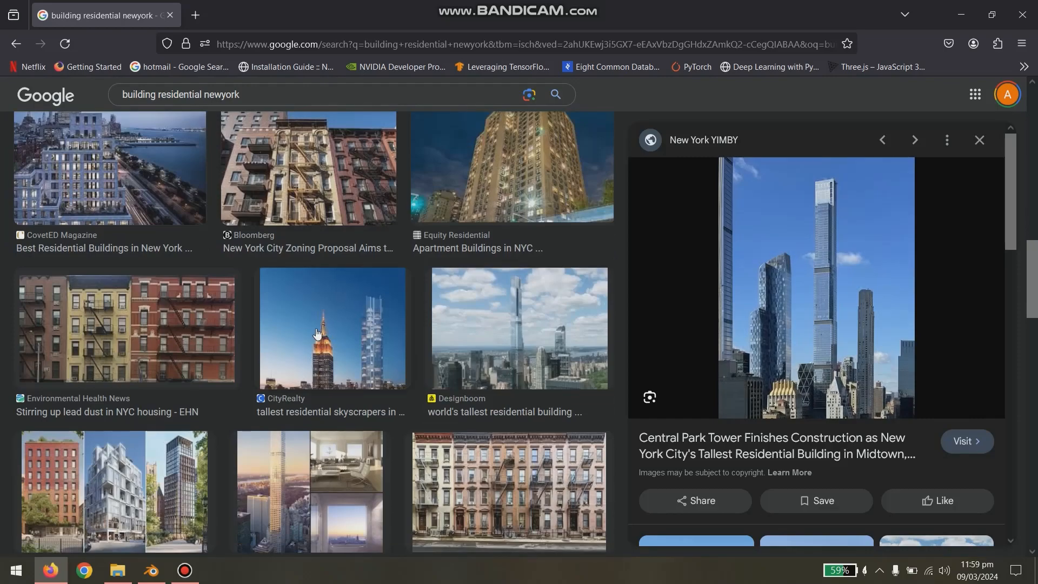
{"action": "scroll", "coordinate": [317, 332], "scroll_direction": "down", "scroll_amount": 3}
{"action": "scroll", "coordinate": [317, 332], "scroll_direction": "down", "scroll_amount": 12}
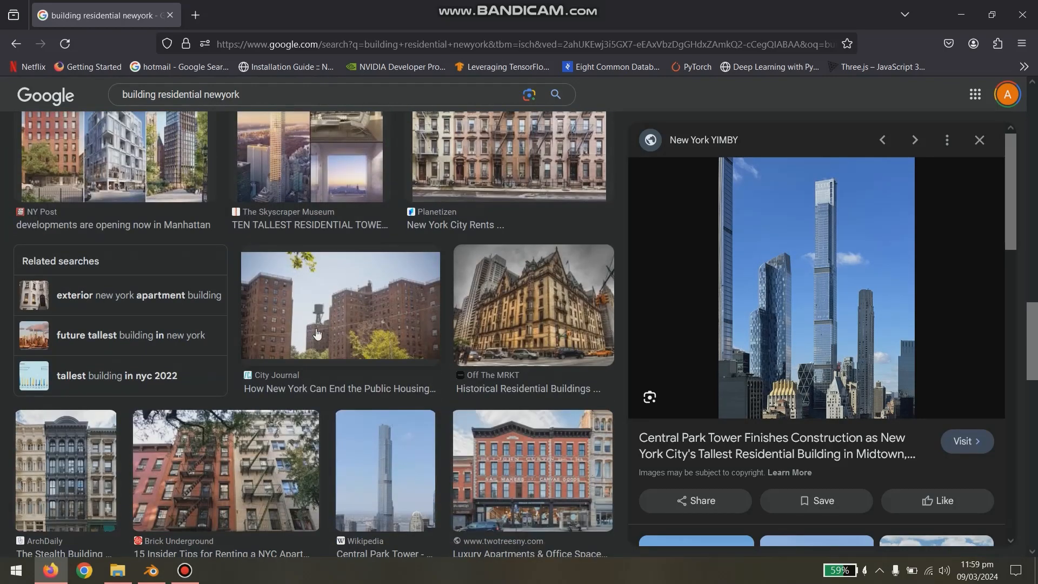
{"action": "scroll", "coordinate": [317, 332], "scroll_direction": "down", "scroll_amount": 7}
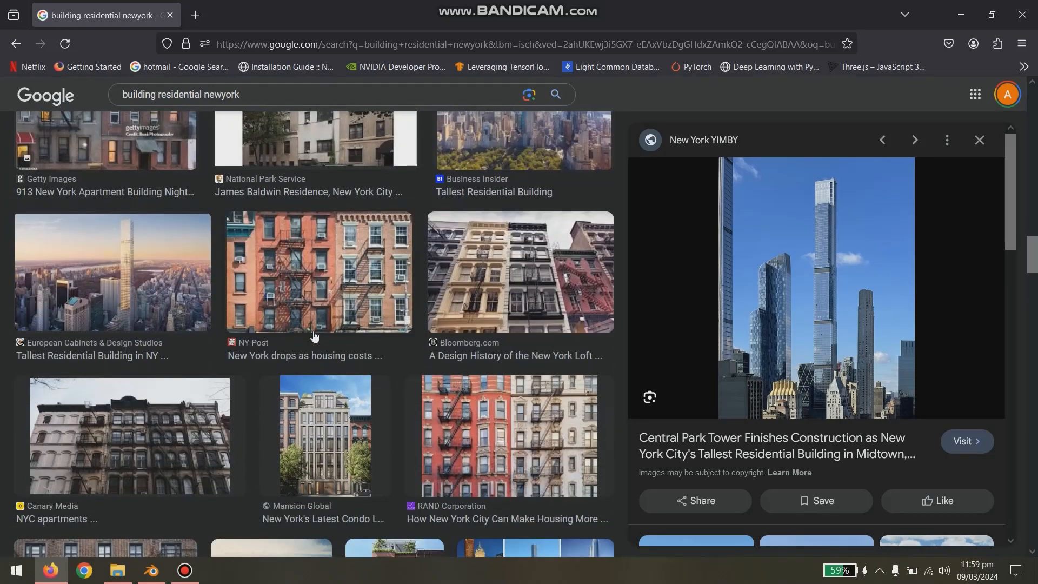
{"action": "scroll", "coordinate": [314, 336], "scroll_direction": "down", "scroll_amount": 3}
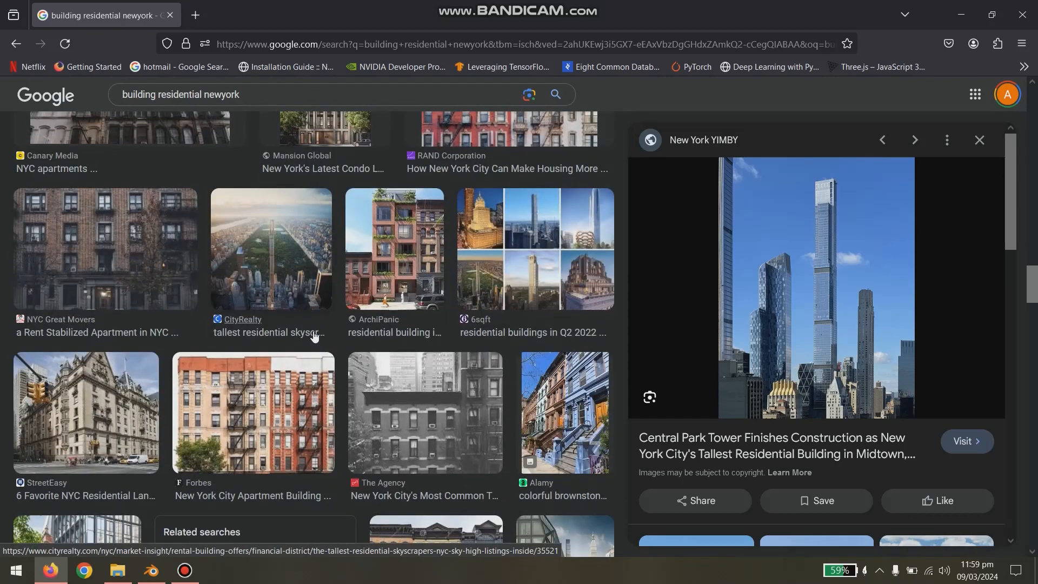
{"action": "scroll", "coordinate": [314, 336], "scroll_direction": "down", "scroll_amount": 7}
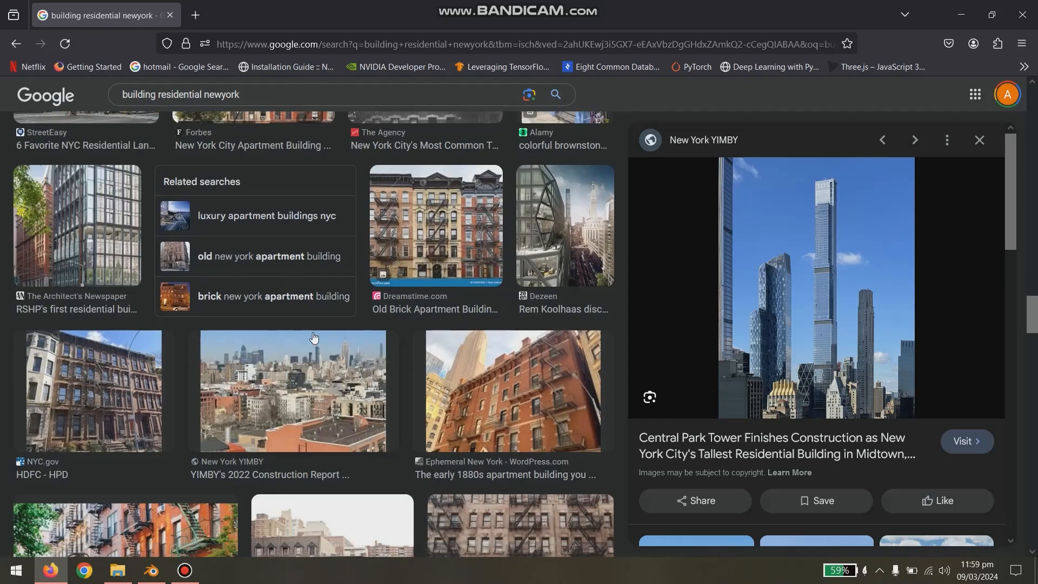
{"action": "scroll", "coordinate": [314, 338], "scroll_direction": "down", "scroll_amount": 5}
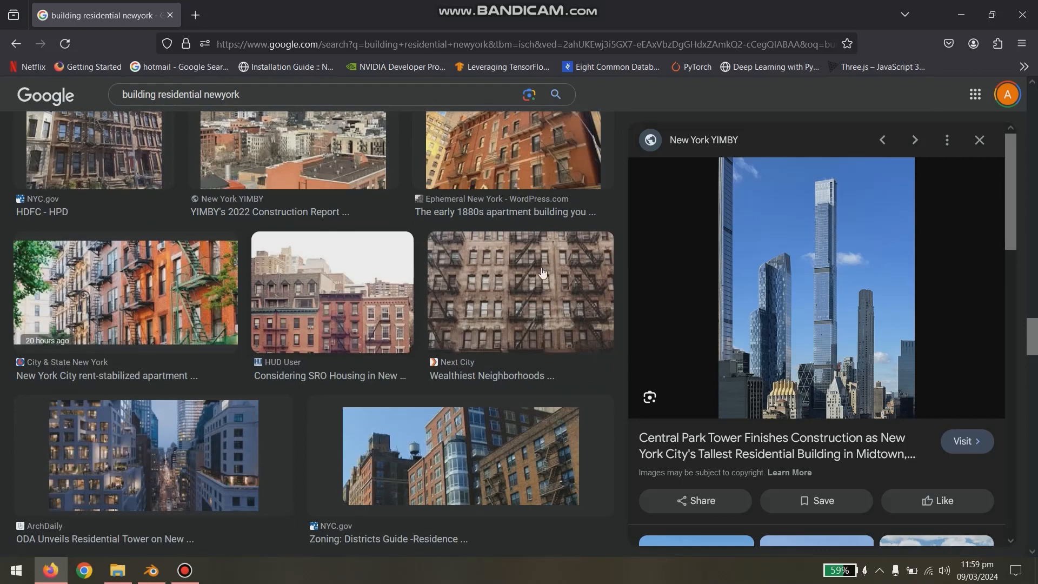
- Return to Blender and extrude the block's top face further upward to add a second, upper section
{"action": "left_click", "coordinate": [961, 14]}
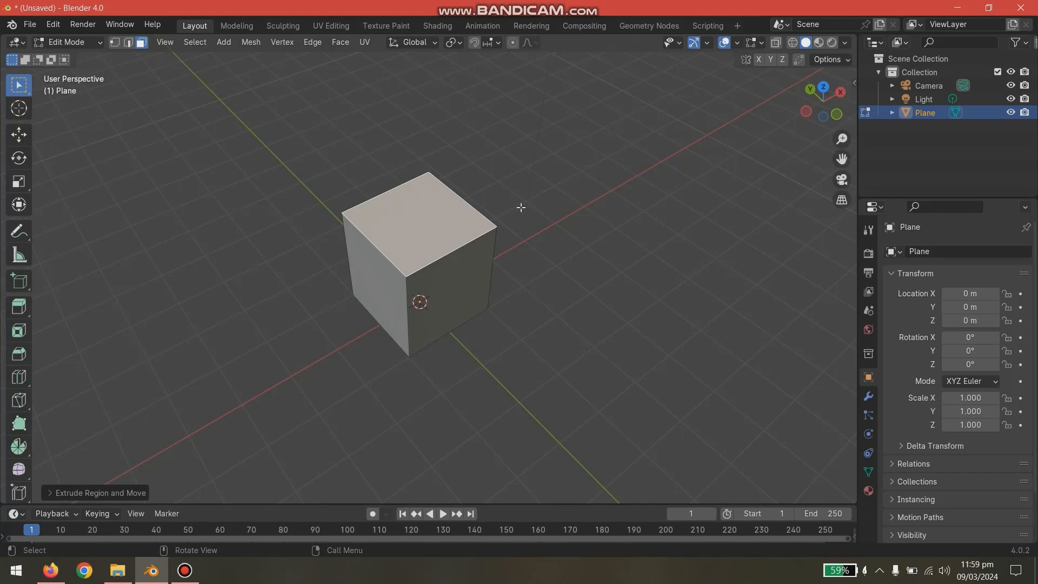
{"action": "key", "text": "e"}
{"action": "scroll", "coordinate": [543, 139], "scroll_direction": "down", "scroll_amount": 2}
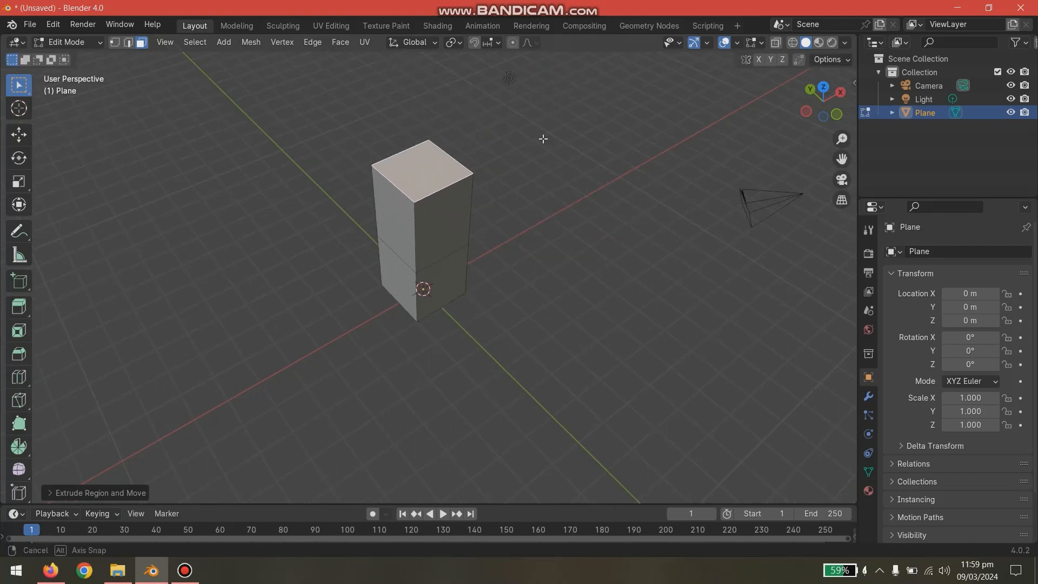
- Undo the block's last upward extrusion and try scaling its top face down into a taper
{"action": "middle_click_drag", "start_coordinate": [543, 138], "coordinate": [561, 123]}
{"action": "key", "text": "ctrl+z"}
{"action": "scroll", "coordinate": [546, 136], "scroll_direction": "up", "scroll_amount": 3}
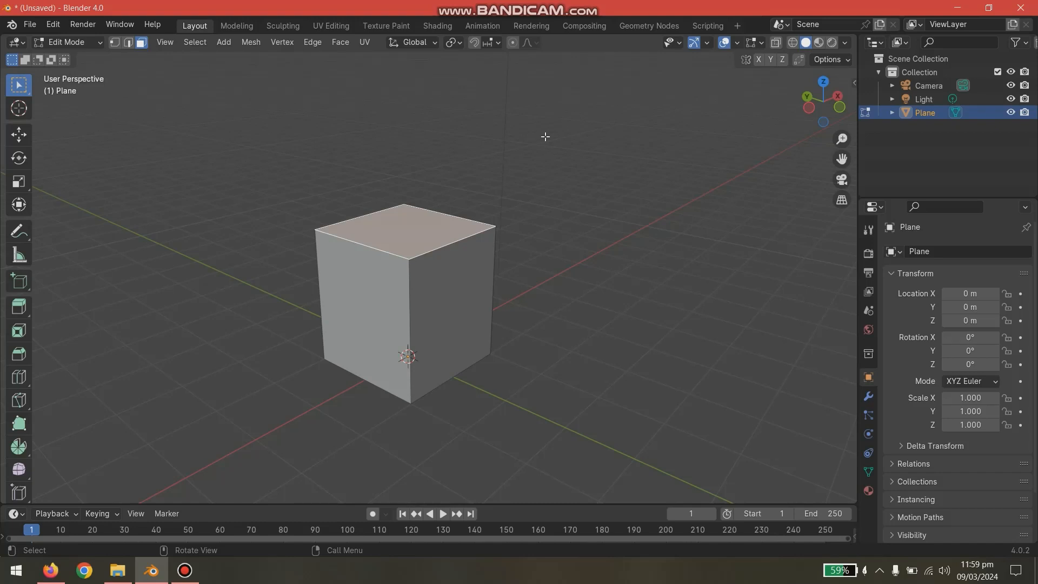
{"action": "key", "text": "s"}
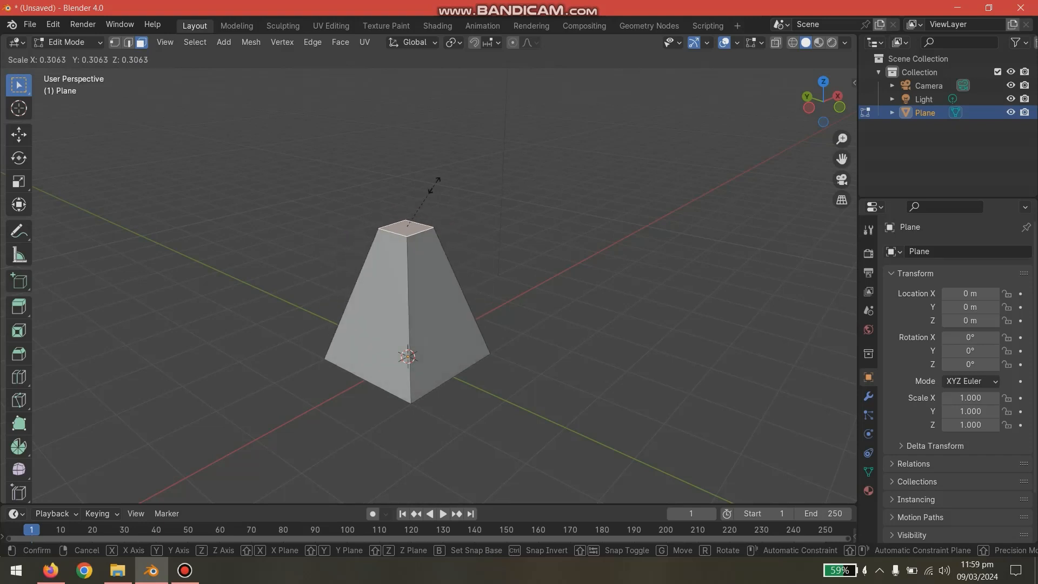
{"action": "key", "text": "Escape"}
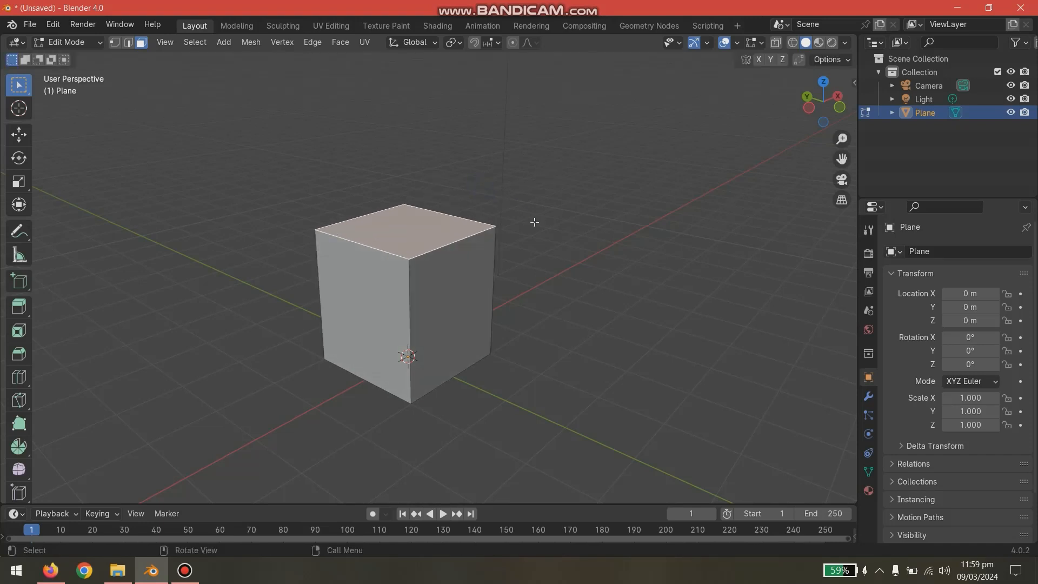
- Extrude the block's top face up about 0.06 m and scale it down to form a sloped ledge
{"action": "key", "text": "e"}
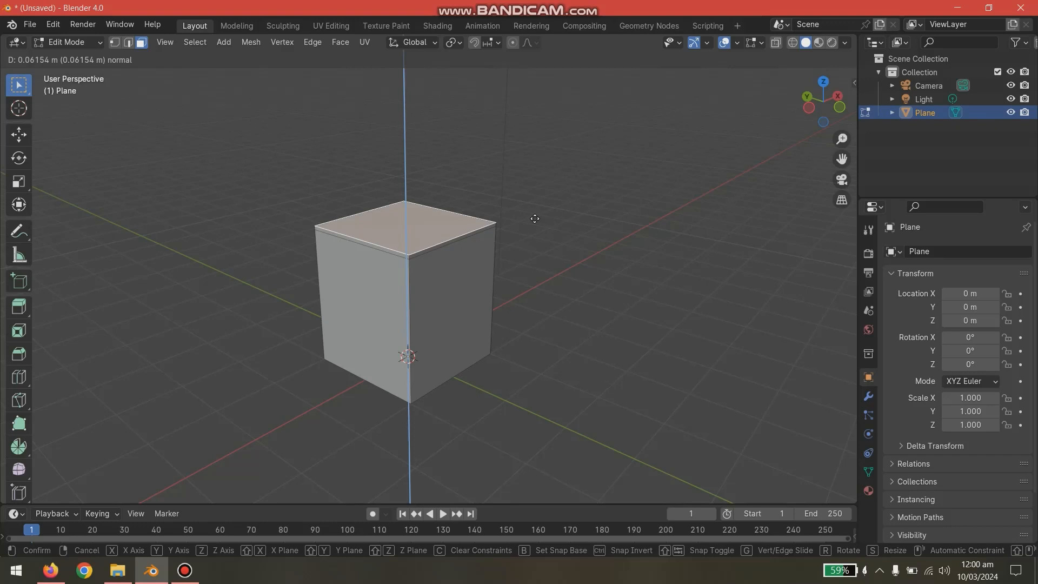
{"action": "left_click", "coordinate": [535, 219]}
{"action": "key", "text": "s"}
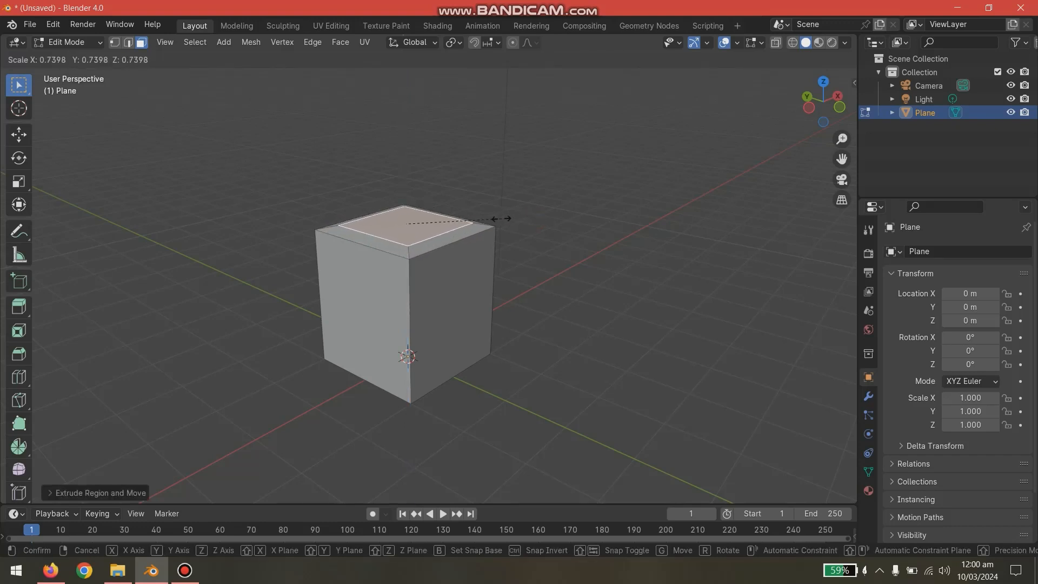
{"action": "left_click", "coordinate": [514, 221]}
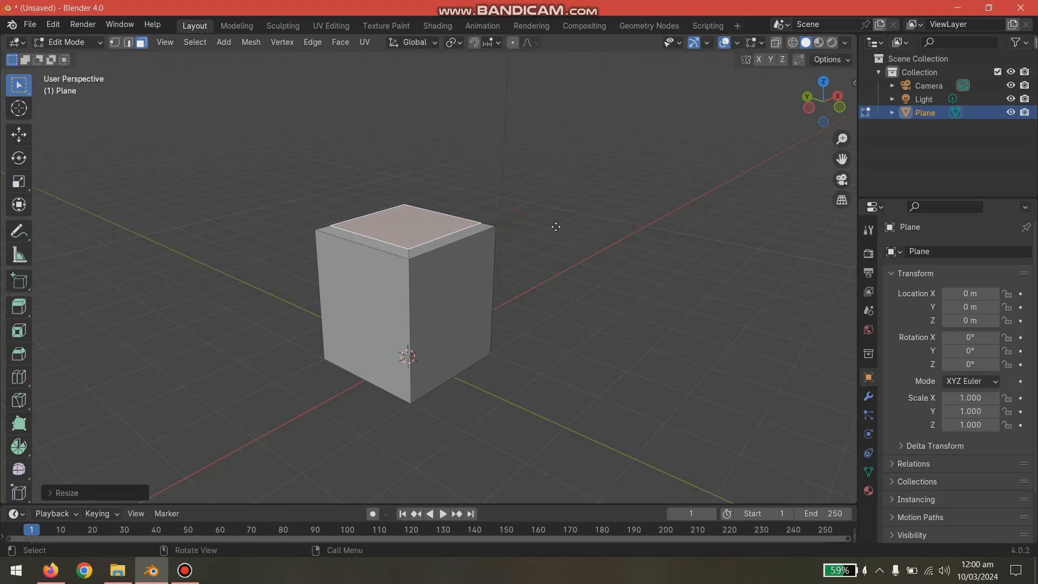
- Extrude the reduced top face upward into a second section and select the sloped ledge faces around its base
{"action": "key", "text": "e"}
{"action": "left_click", "coordinate": [548, 101]}
{"action": "scroll", "coordinate": [695, 163], "scroll_direction": "down", "scroll_amount": 4}
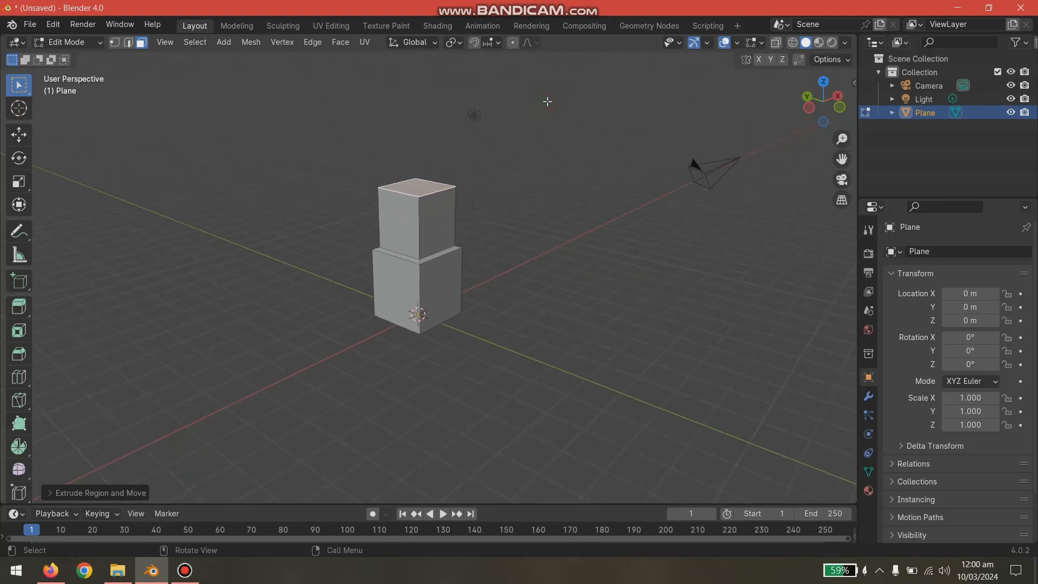
{"action": "scroll", "coordinate": [544, 112], "scroll_direction": "up", "scroll_amount": 2}
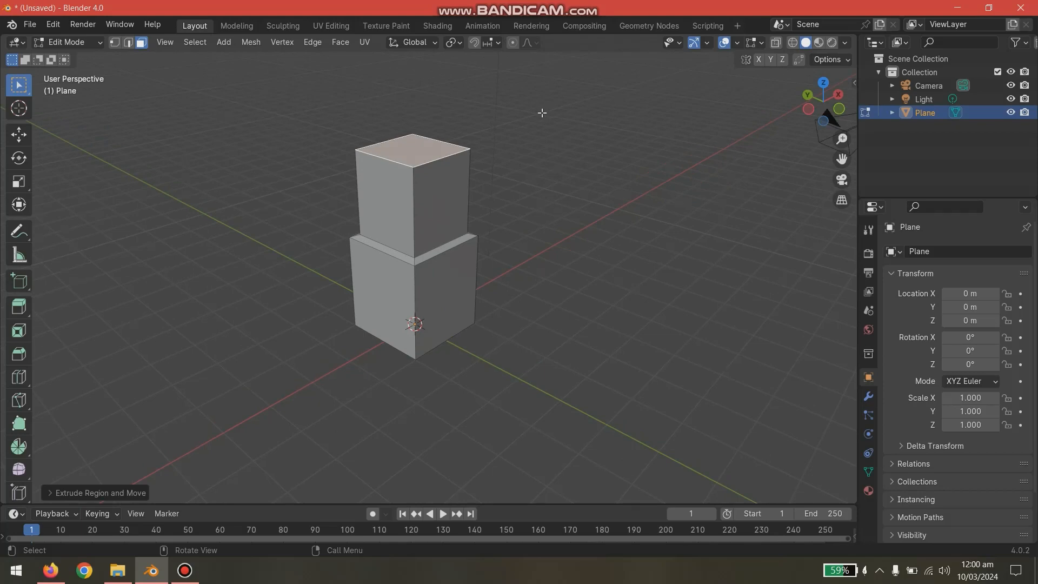
{"action": "scroll", "coordinate": [400, 264], "scroll_direction": "up", "scroll_amount": 6}
{"action": "left_click", "coordinate": [355, 240]}
{"action": "left_click", "coordinate": [394, 230]}
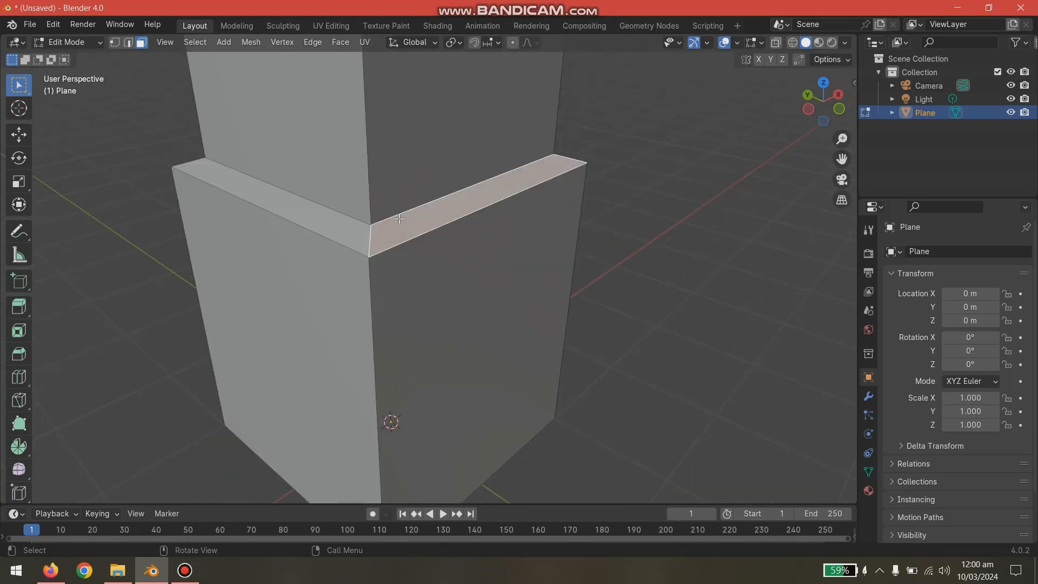
{"action": "left_click", "coordinate": [363, 218]}
- Undo the second section and the sloped ledge, going back to the plain block with its top face selected
{"action": "key", "text": "ctrl+z"}
{"action": "key", "text": "ctrl+z"}
{"action": "key", "text": "ctrl+z"}
{"action": "key", "text": "ctrl+z"}
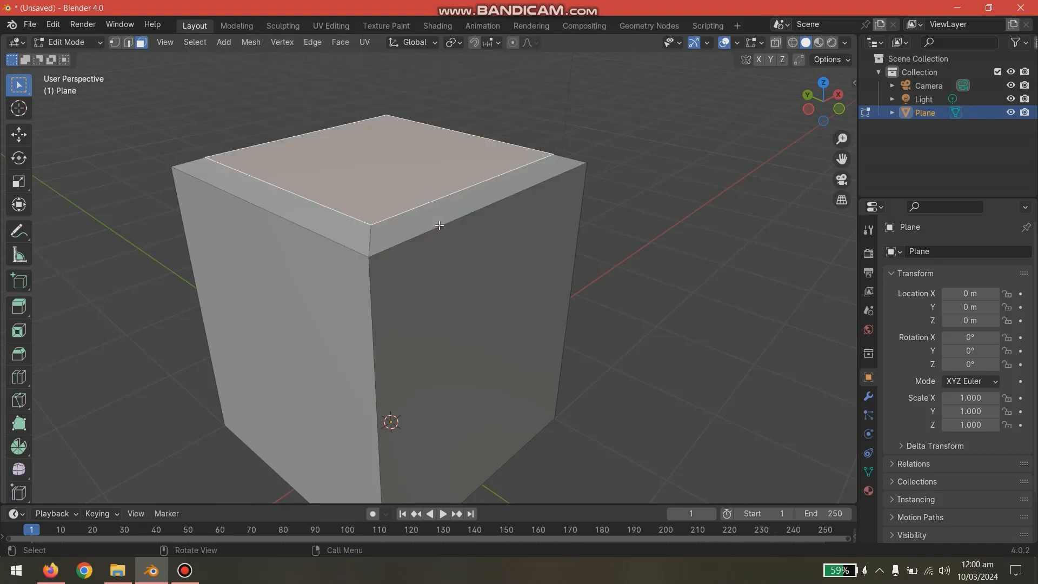
{"action": "key", "text": "ctrl+z"}
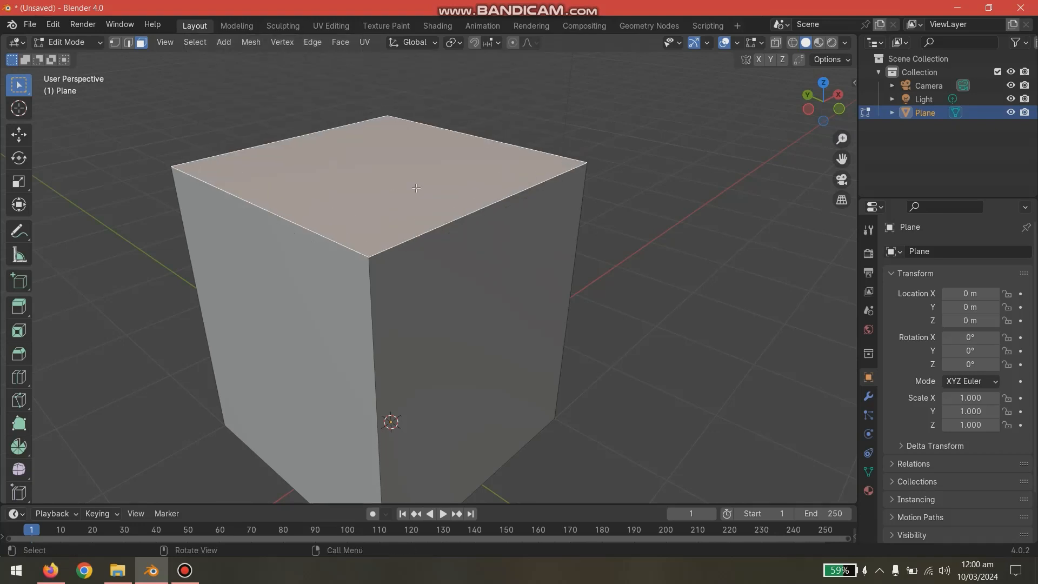
- Try a flat inset on the block's top face by extruding it in place and scaling it to about 0.70, and undo it
{"action": "key", "text": "e"}
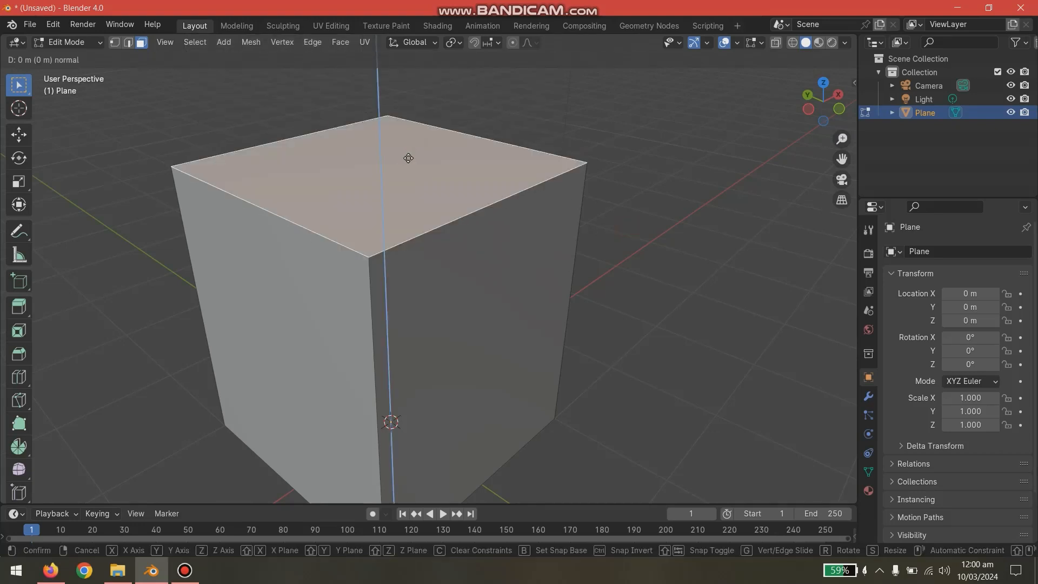
{"action": "key", "text": "s"}
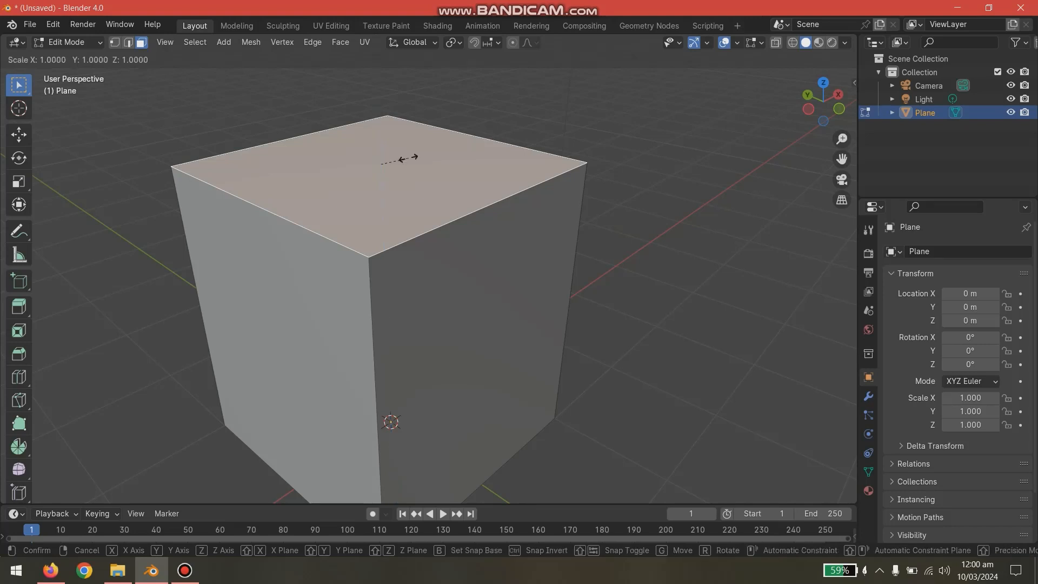
{"action": "left_click", "coordinate": [402, 158]}
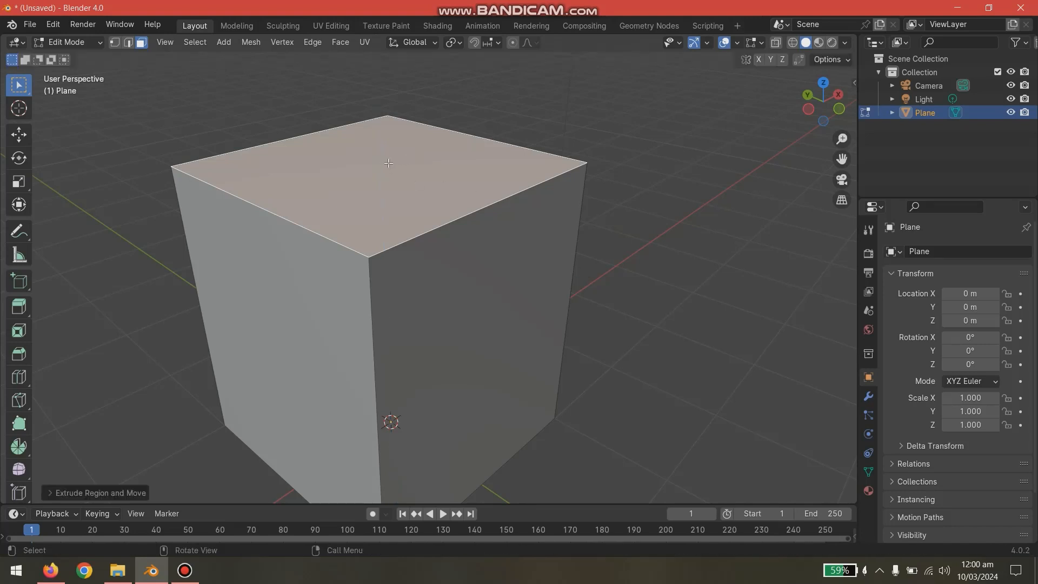
{"action": "key", "text": "e"}
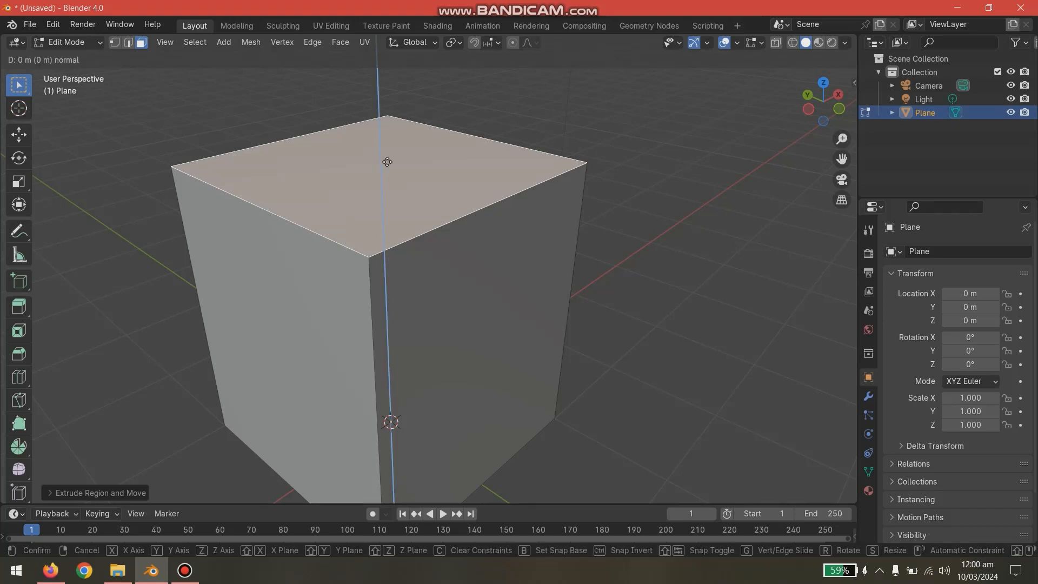
{"action": "key", "text": "s"}
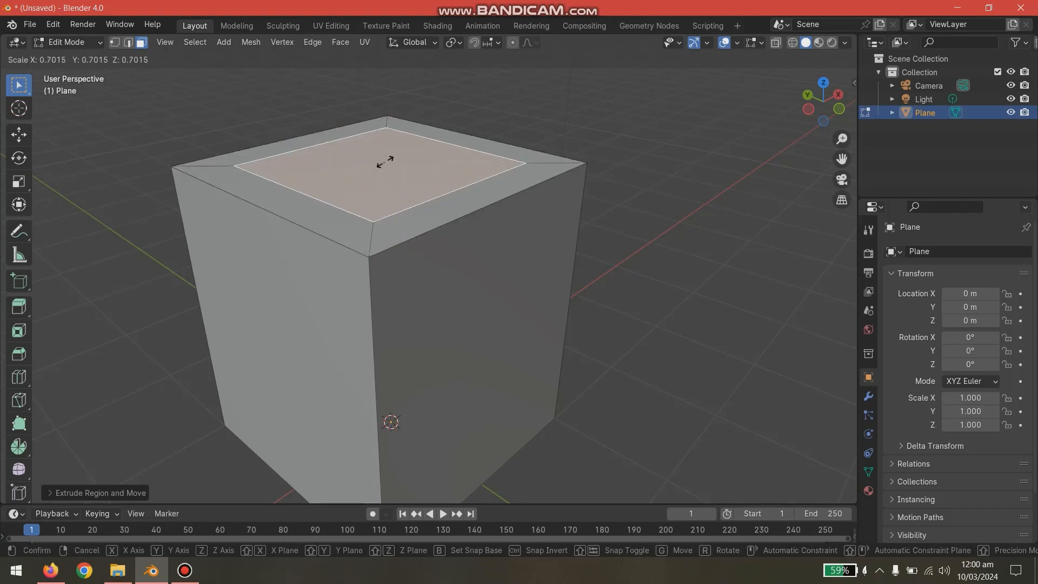
{"action": "left_click", "coordinate": [385, 161]}
{"action": "scroll", "coordinate": [384, 161], "scroll_direction": "down", "scroll_amount": 4}
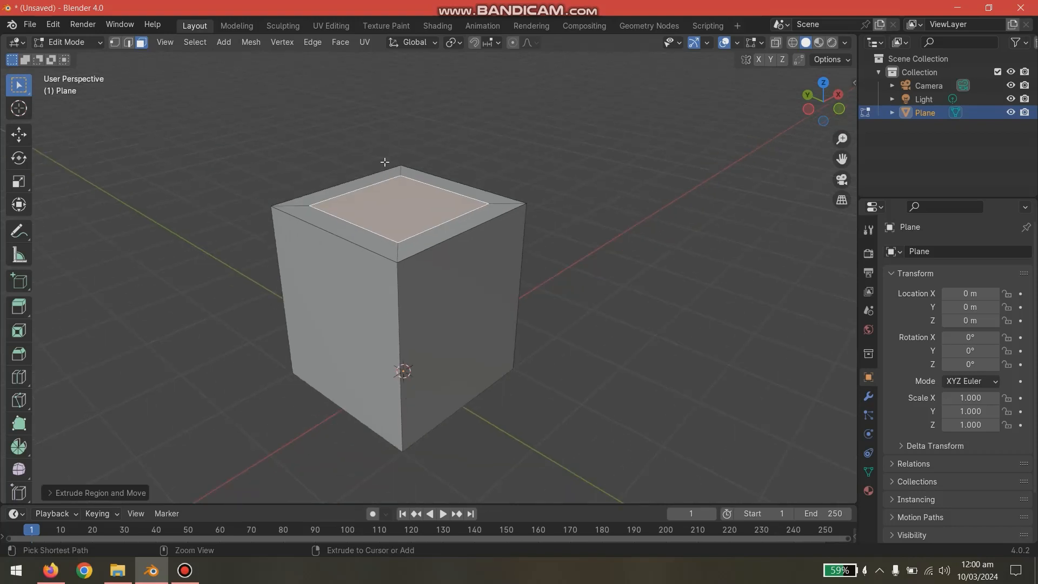
{"action": "key", "text": "ctrl+z"}
- Extrude the block's top face in place and scale it down slightly to leave a narrow flat ledge
{"action": "key", "text": "e"}
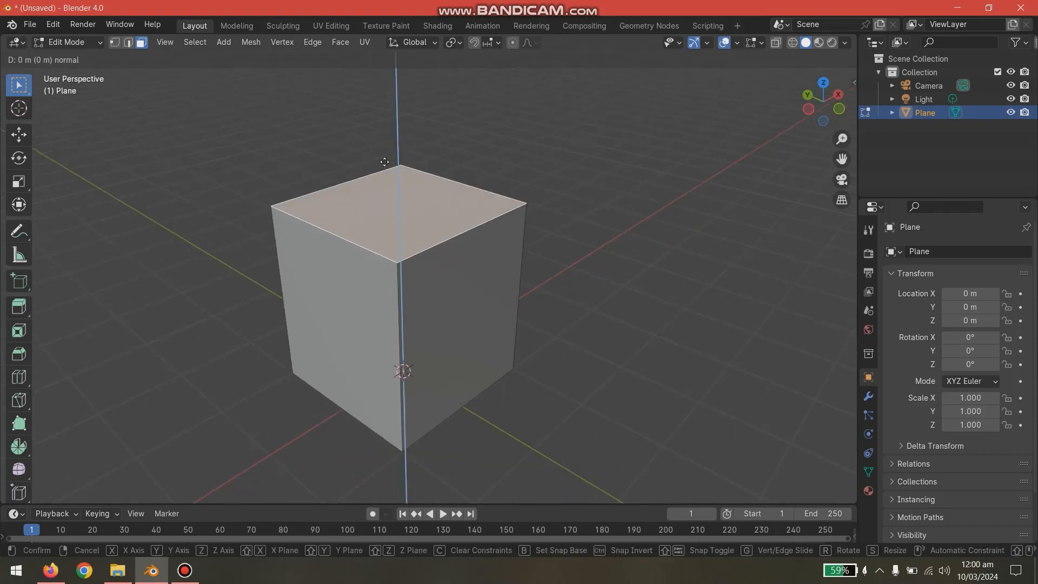
{"action": "right_click", "coordinate": [384, 162]}
{"action": "key", "text": "e"}
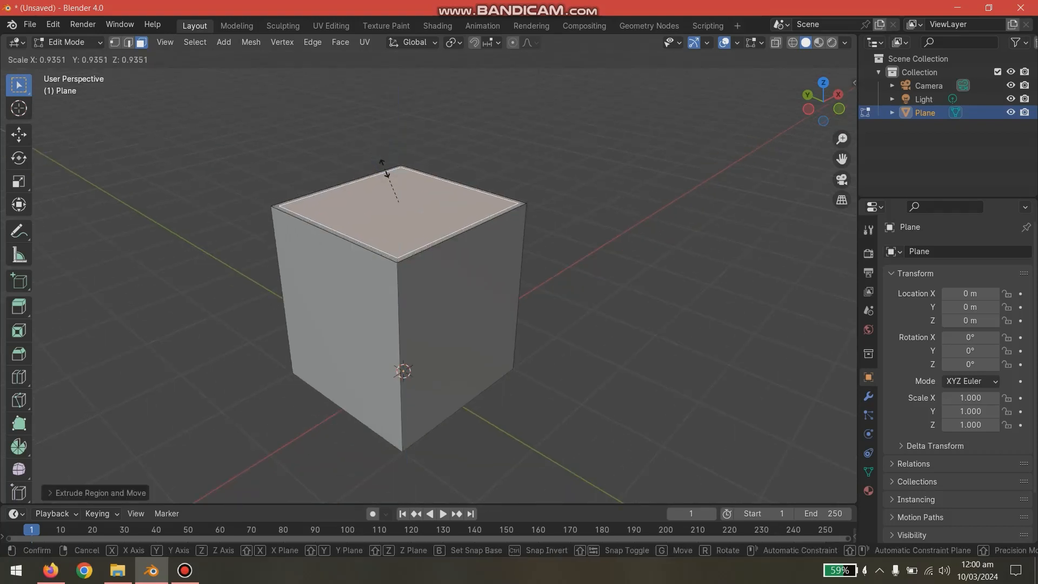
{"action": "left_click", "coordinate": [383, 176]}
- Extrude the inset top face upward into a second section about as tall as the base block
{"action": "middle_click_drag", "start_coordinate": [382, 176], "coordinate": [433, 183]}
{"action": "scroll", "coordinate": [429, 173], "scroll_direction": "down", "scroll_amount": 3}
{"action": "key", "text": "e"}
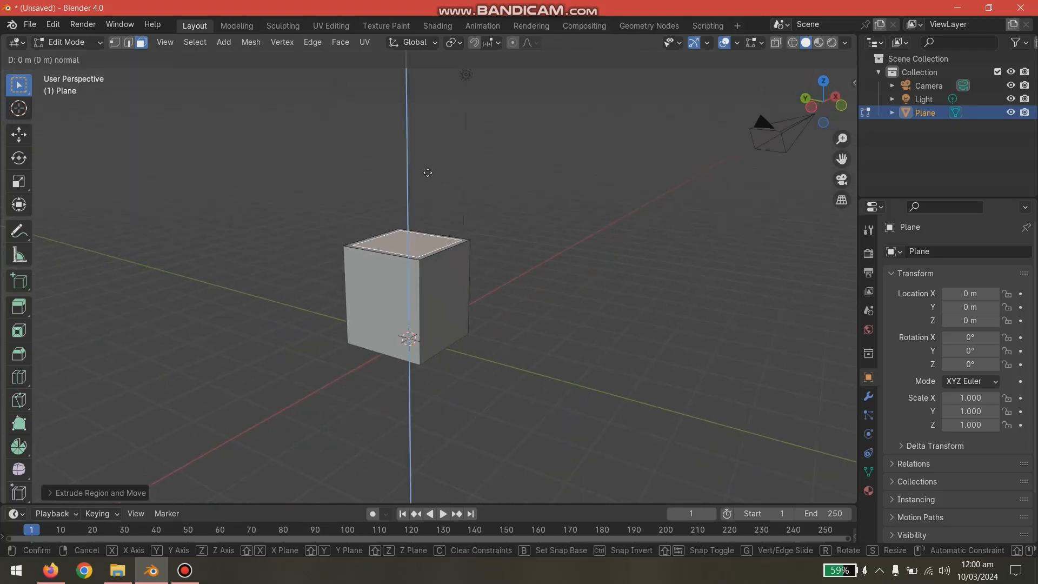
{"action": "left_click", "coordinate": [425, 81]}
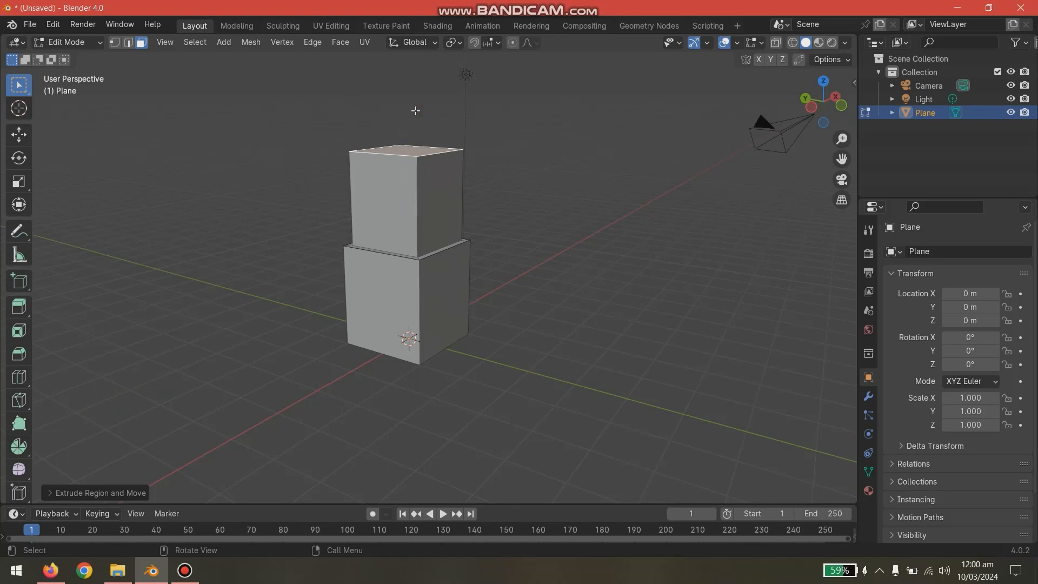
- Extrude the second section's top face in place and scale it down slightly for another narrow ledge
{"action": "key", "text": "e"}
{"action": "key", "text": "s"}
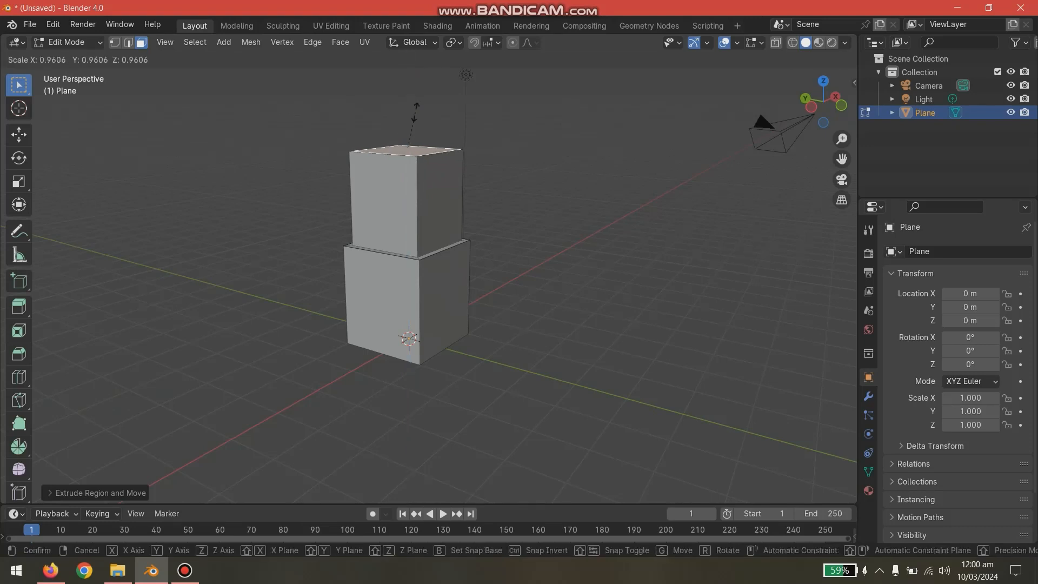
{"action": "middle_click_drag", "start_coordinate": [416, 111], "coordinate": [414, 167]}
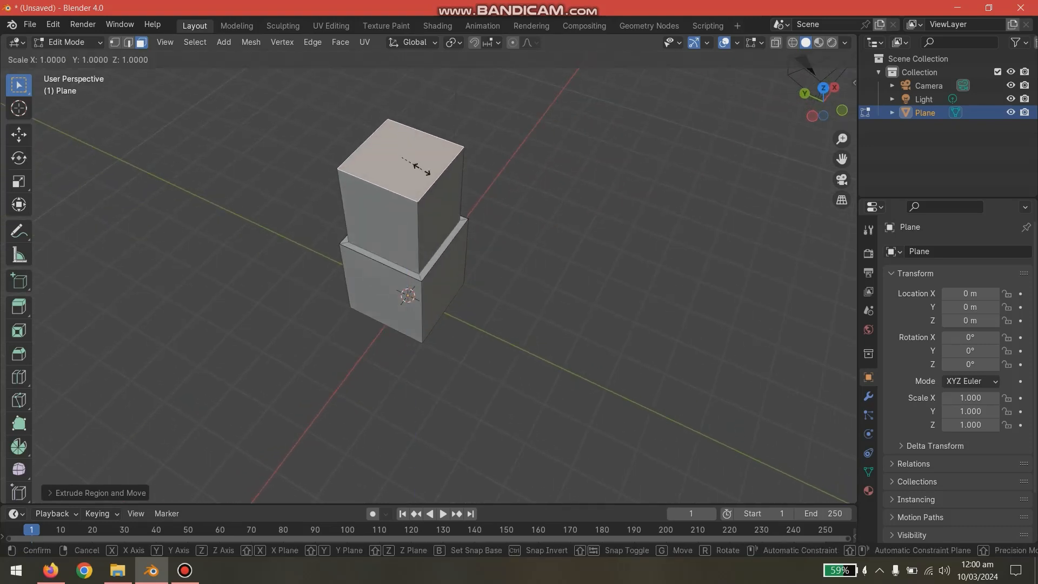
{"action": "left_click", "coordinate": [416, 166]}
- Extrude the new inset face upward as a third section of the tower and inspect the stepped shape
{"action": "key", "text": "e"}
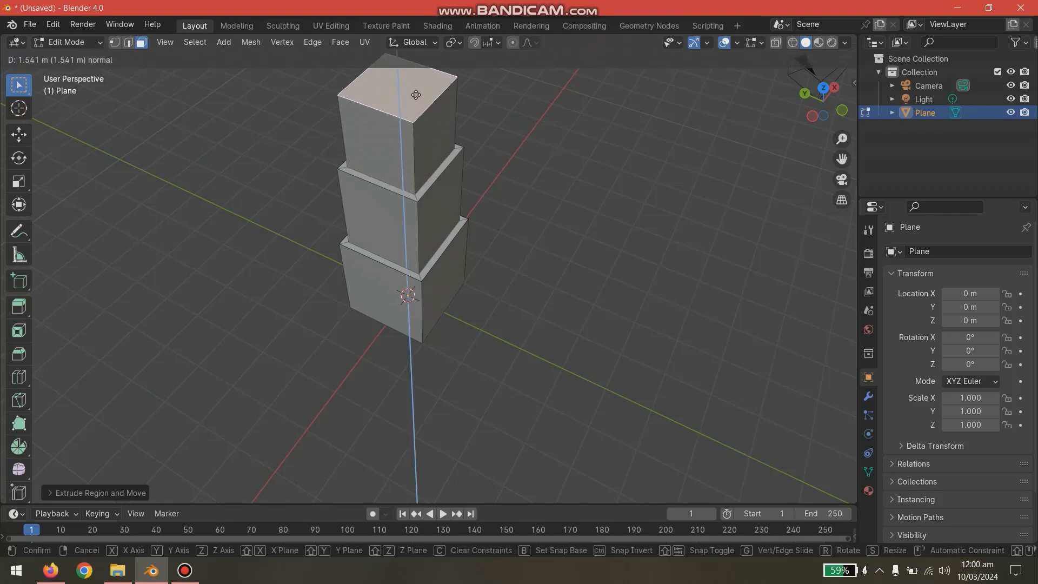
{"action": "left_click", "coordinate": [415, 80]}
{"action": "mouse_move", "coordinate": [571, 162]}
{"action": "middle_mouse_down"}
{"action": "mouse_move", "coordinate": [582, 109]}
{"action": "mouse_move", "coordinate": [640, 119]}
{"action": "mouse_move", "coordinate": [578, 167]}
{"action": "middle_mouse_up"}
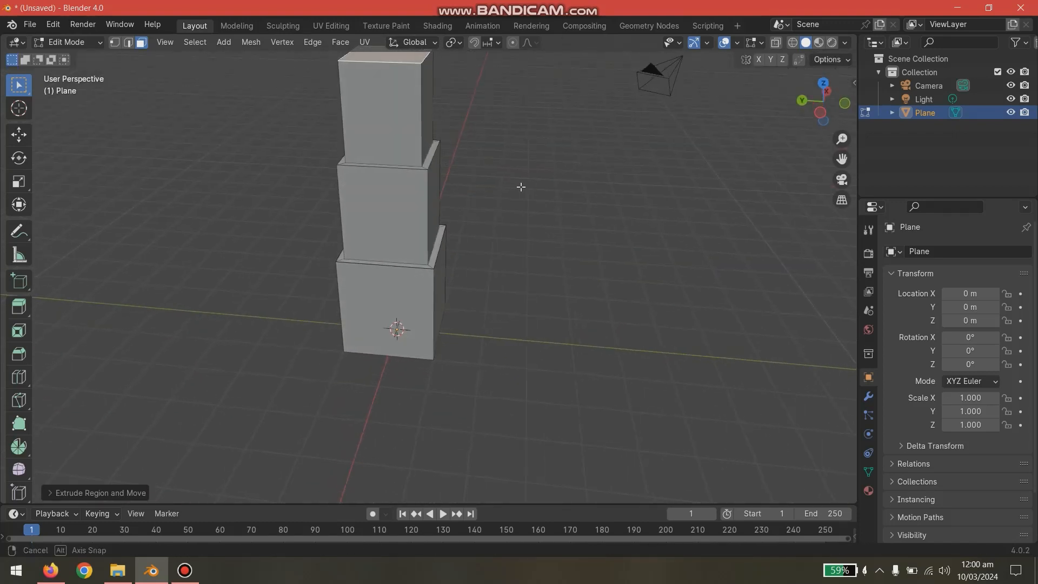
{"action": "middle_click_drag", "start_coordinate": [521, 186], "coordinate": [408, 183]}
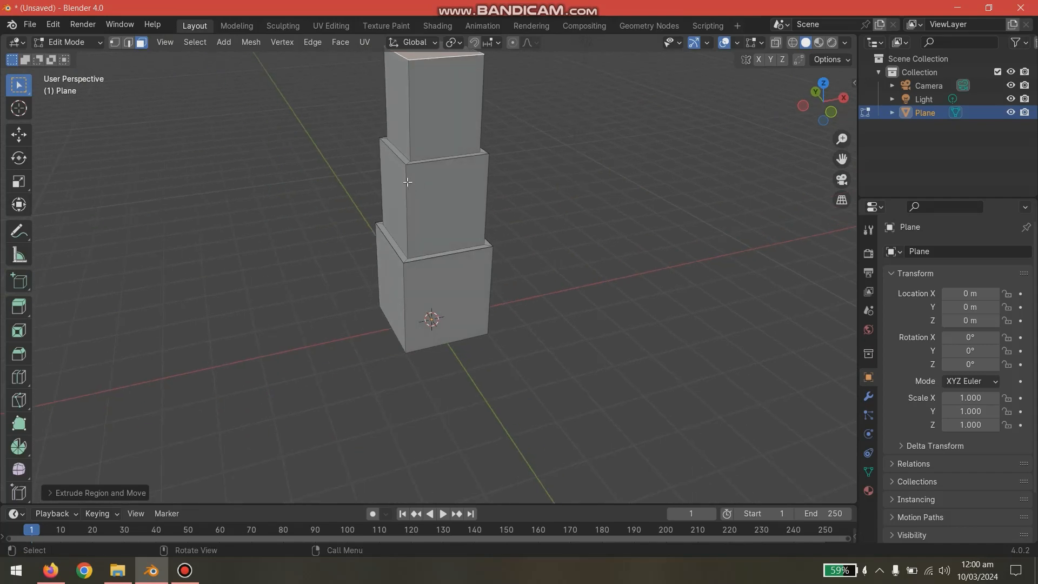